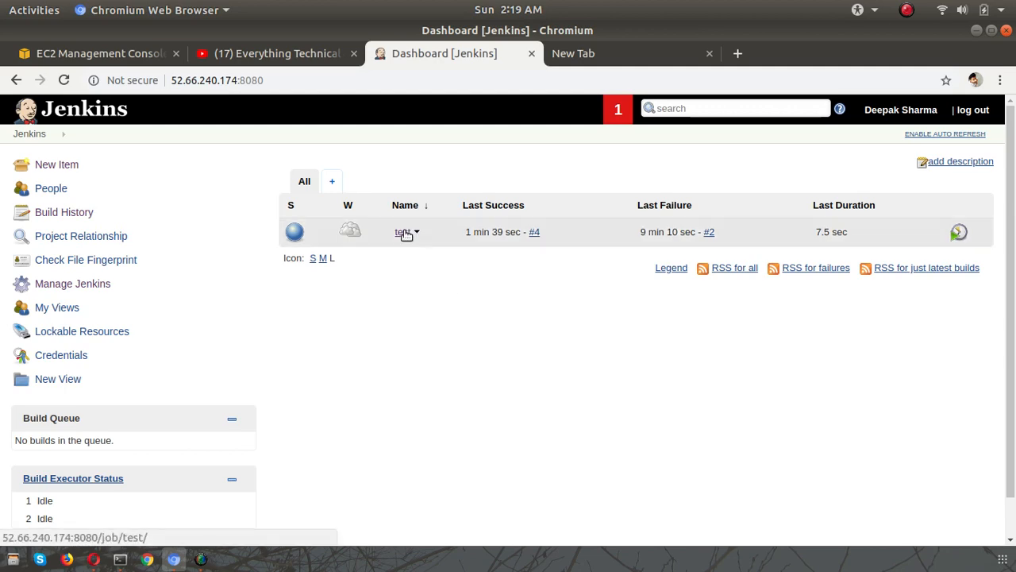
Step: View the Everything Technical channel name on its YouTube page, and return to the Jenkins dashboard
click(293, 61)
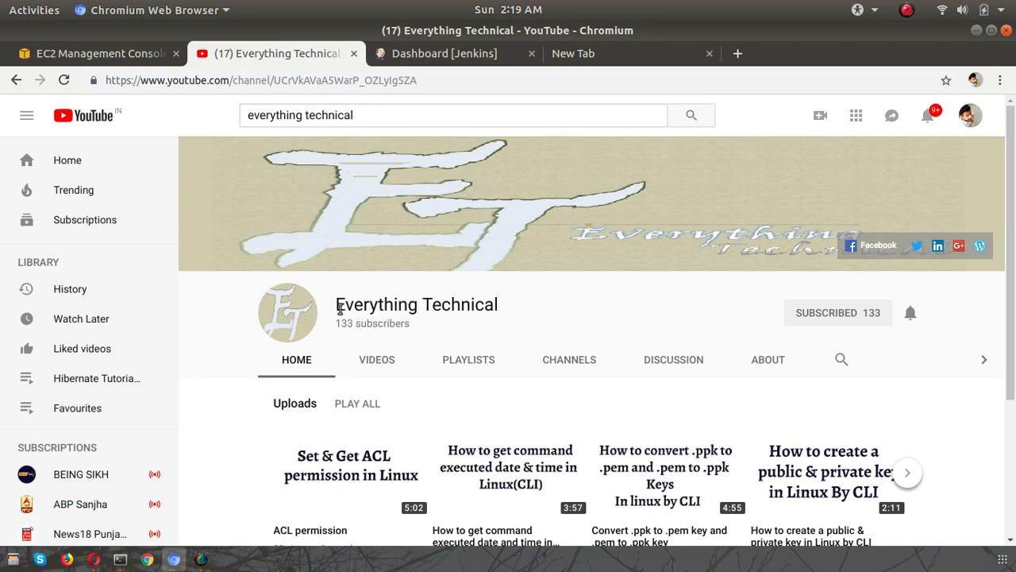
drag(337, 303, 503, 306)
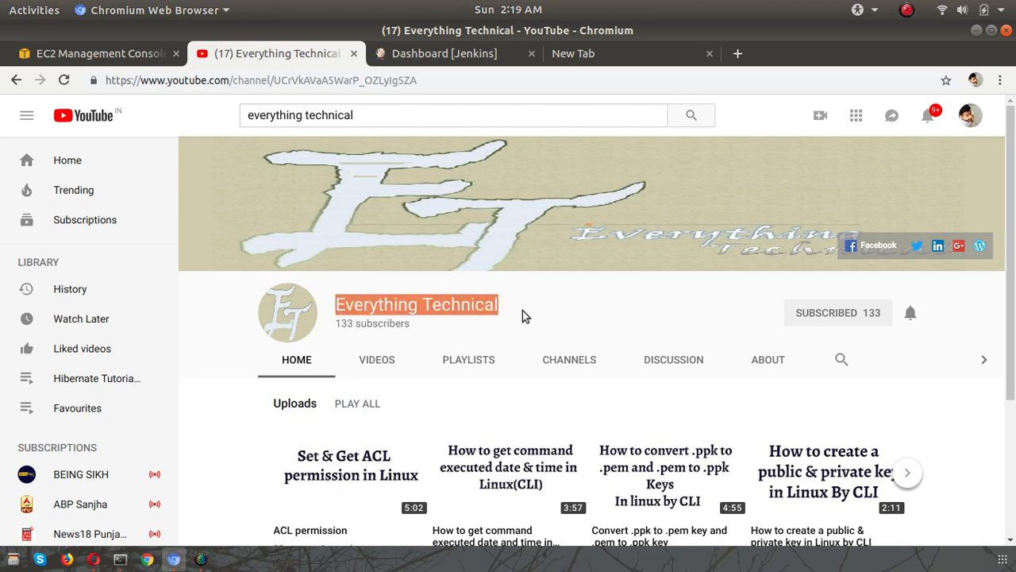
click(523, 315)
click(450, 54)
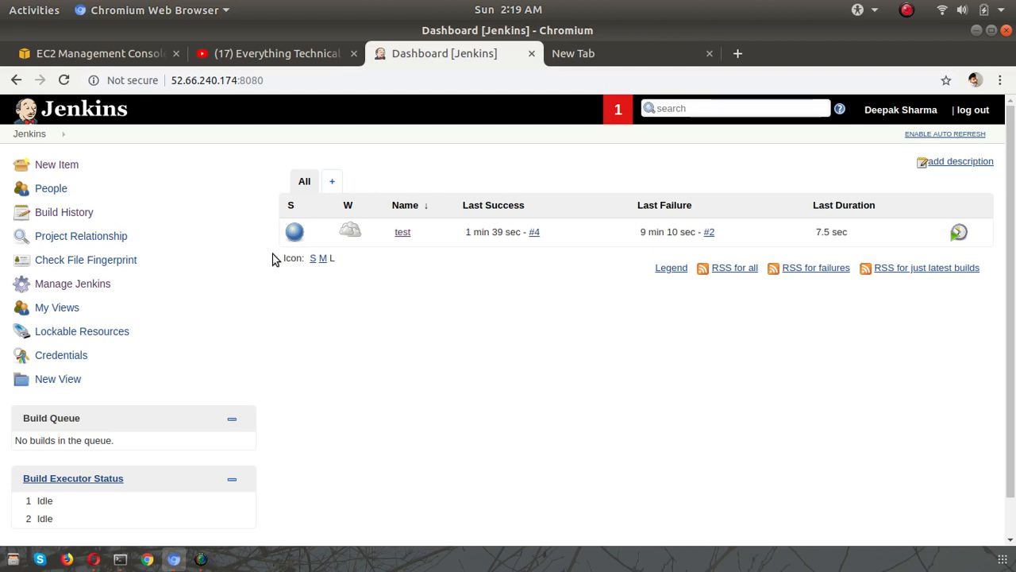
Step: Add a Maven installation named "test" in Jenkins' Global Tool Configuration
click(68, 285)
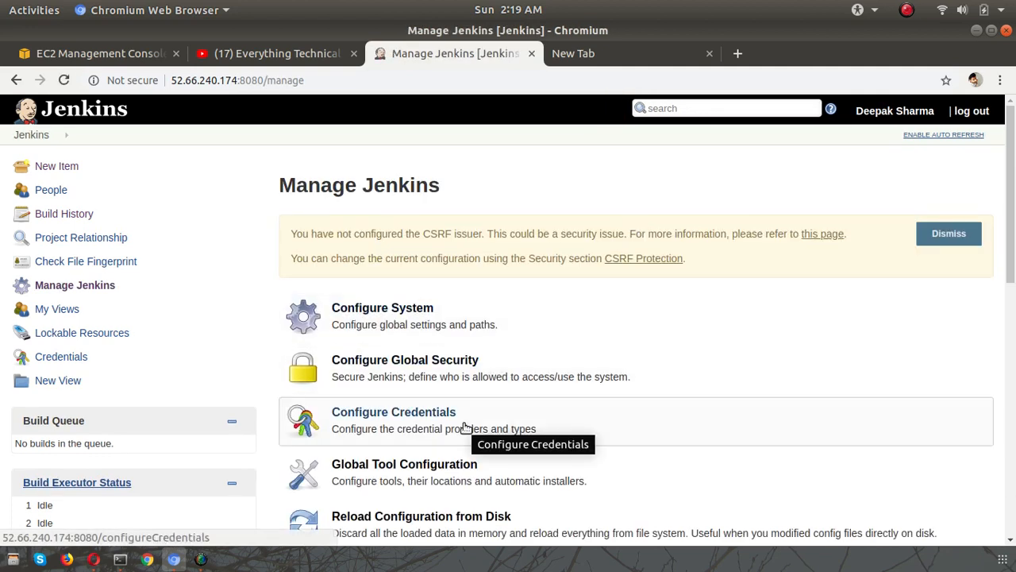
click(387, 476)
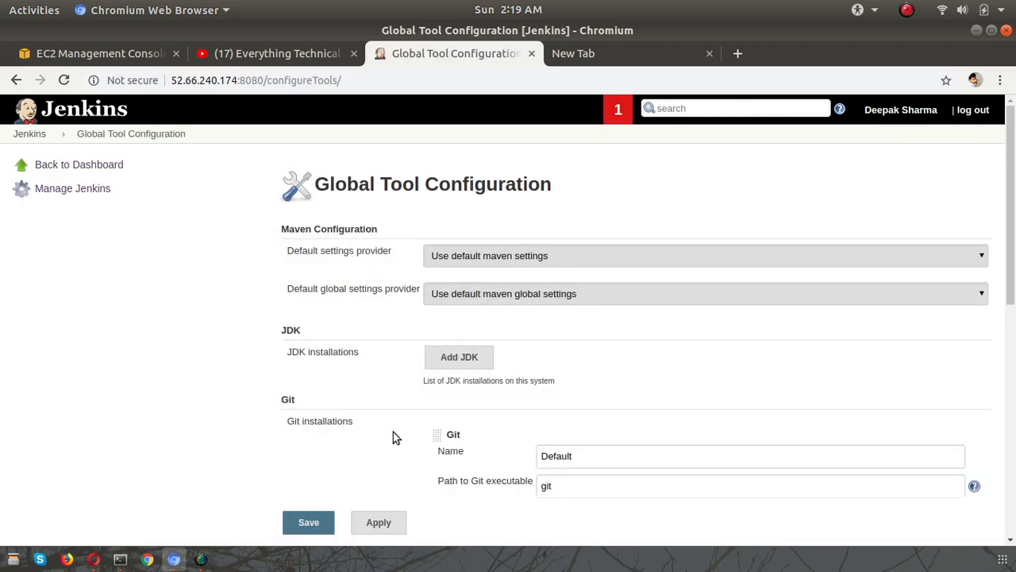
scroll(393, 437, down, 6)
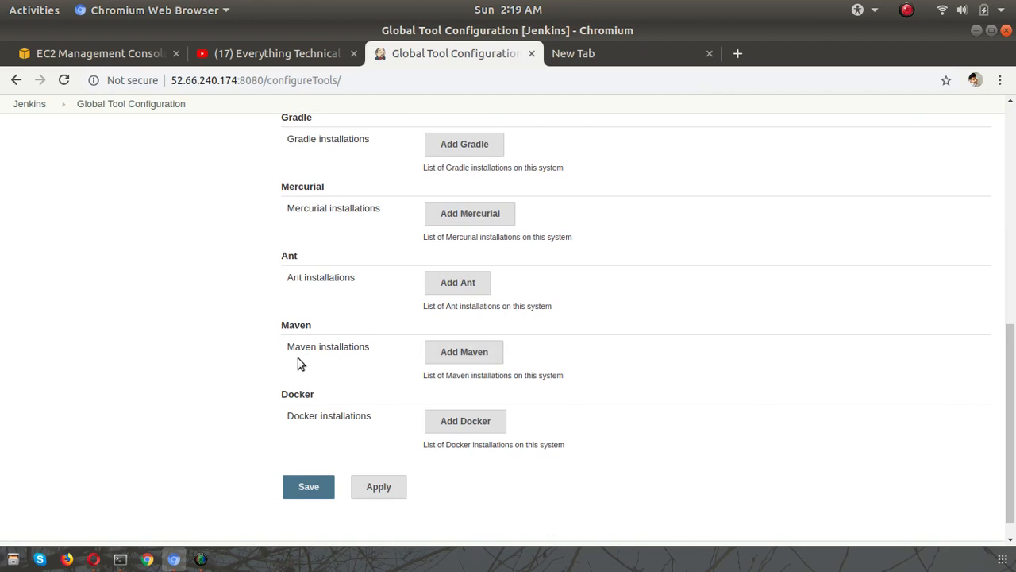
click(462, 355)
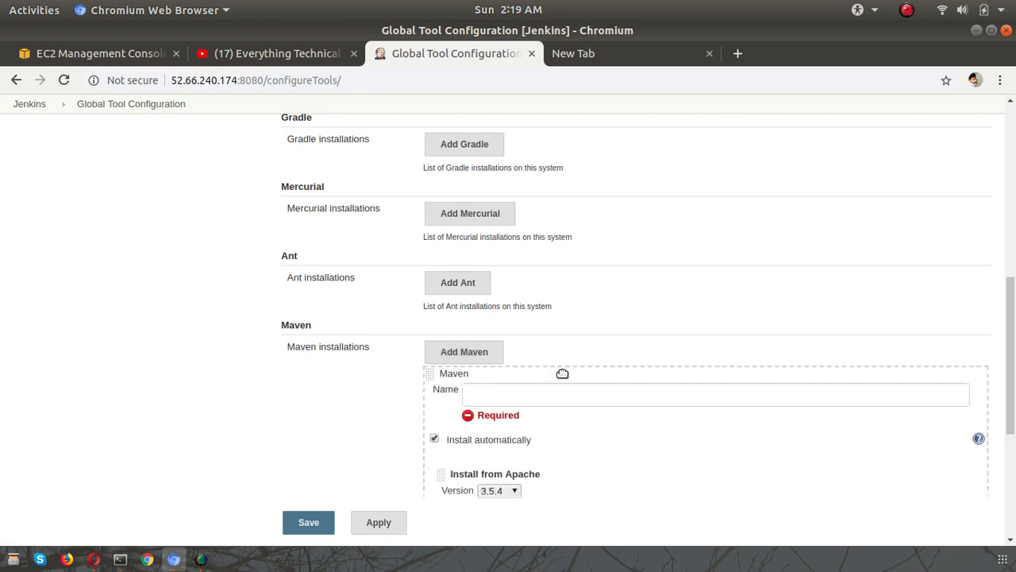
scroll(357, 398, down, 2)
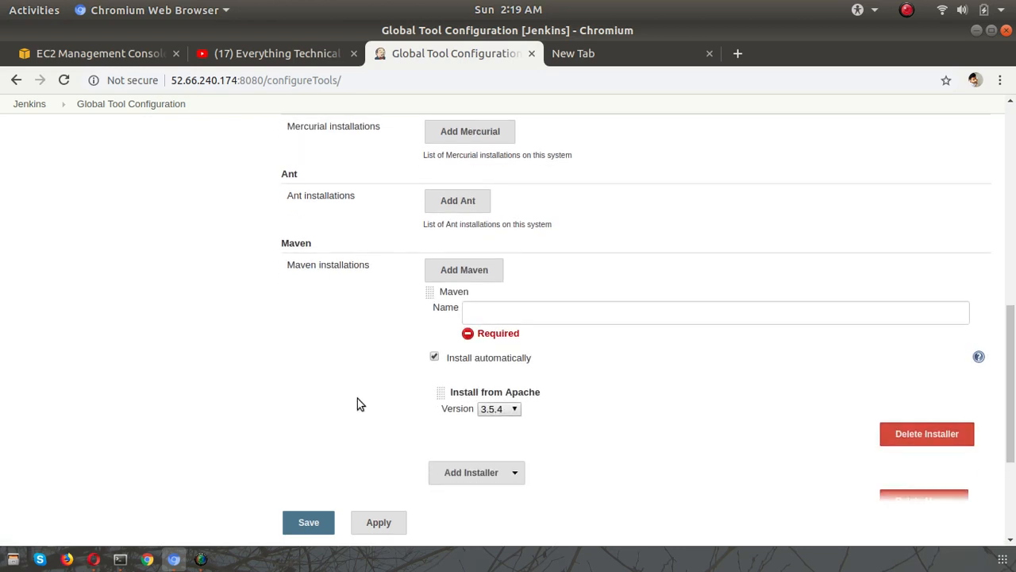
click(511, 311)
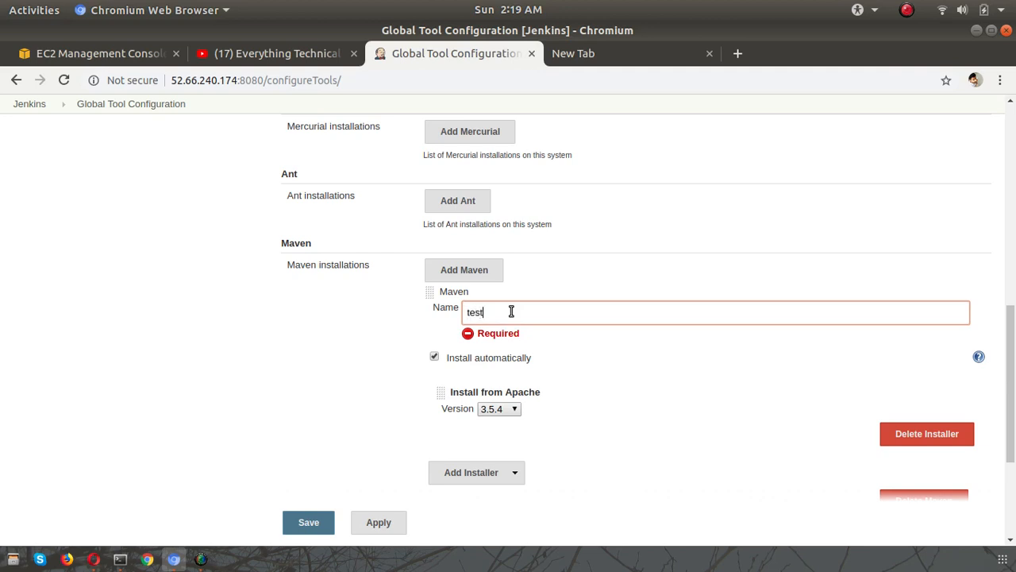
click(345, 343)
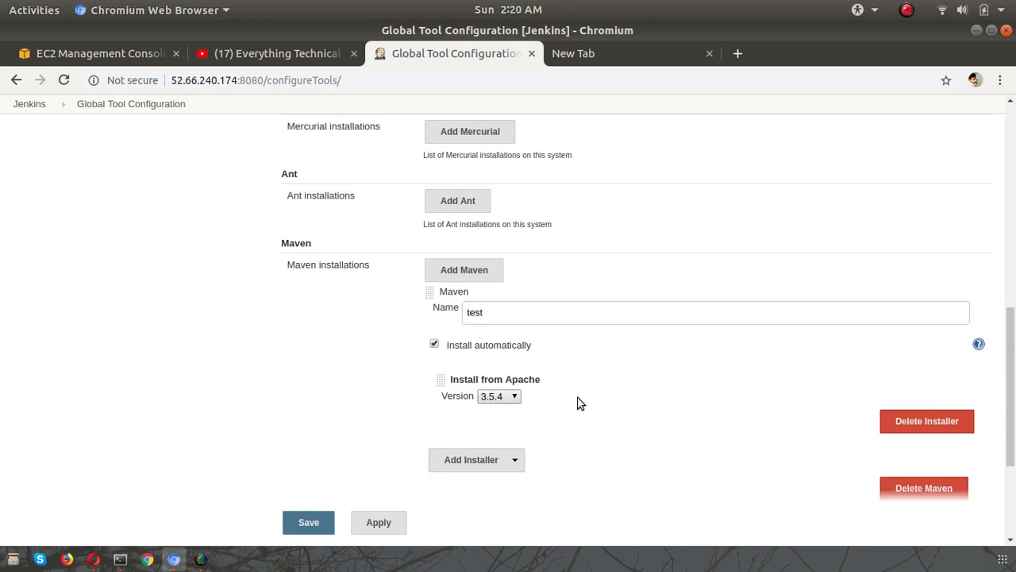
Step: Add a Run Shell Command installer to the Maven installation, with label "test" and the commands "clean" and "install" on separate lines
scroll(579, 403, down, 3)
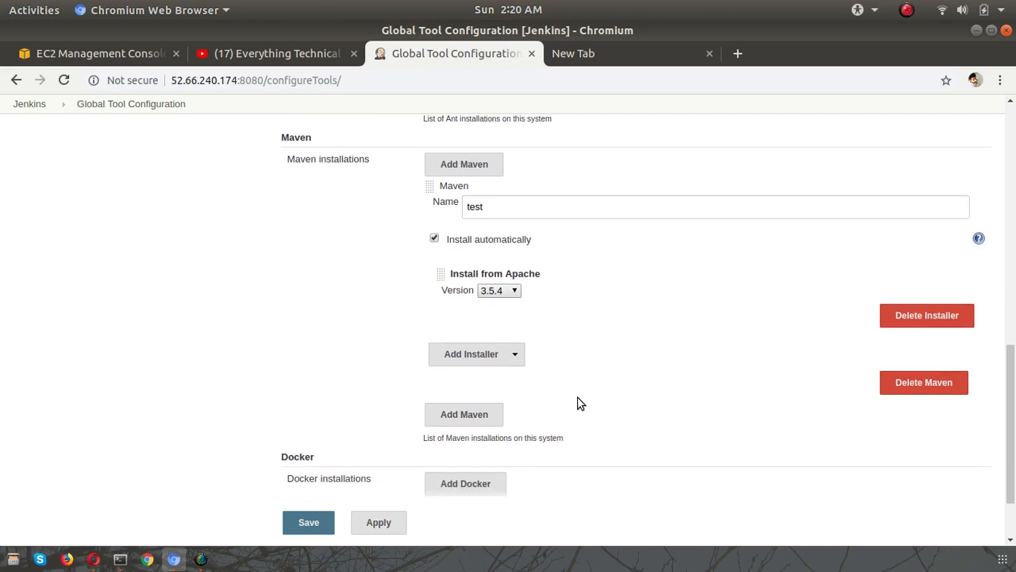
click(479, 359)
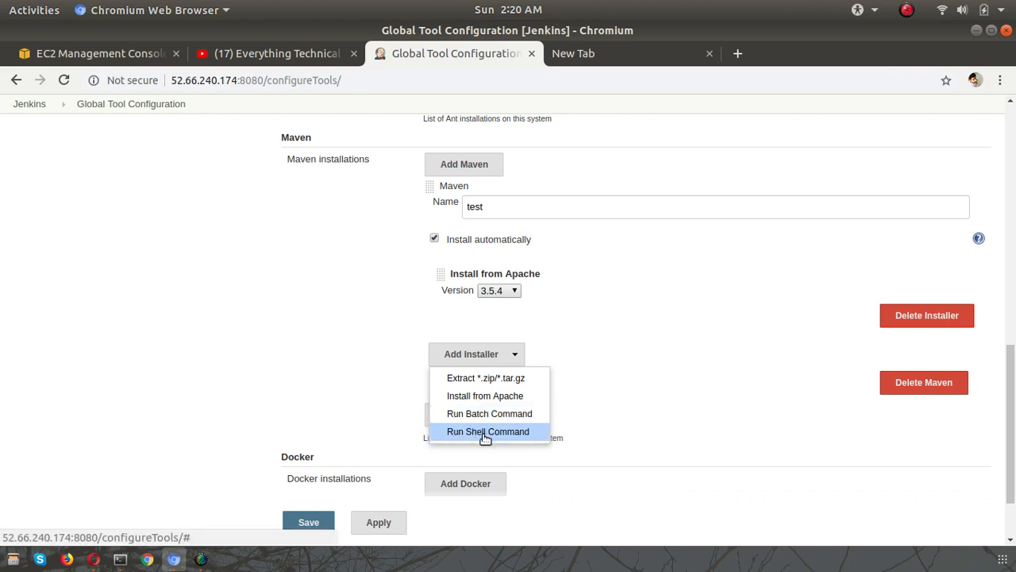
click(484, 432)
click(530, 388)
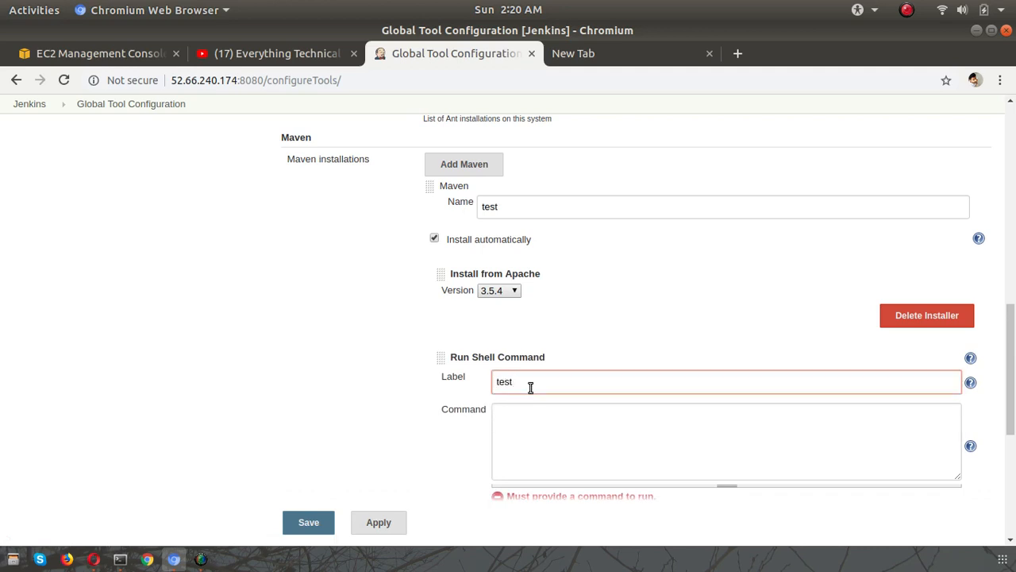
key(Tab)
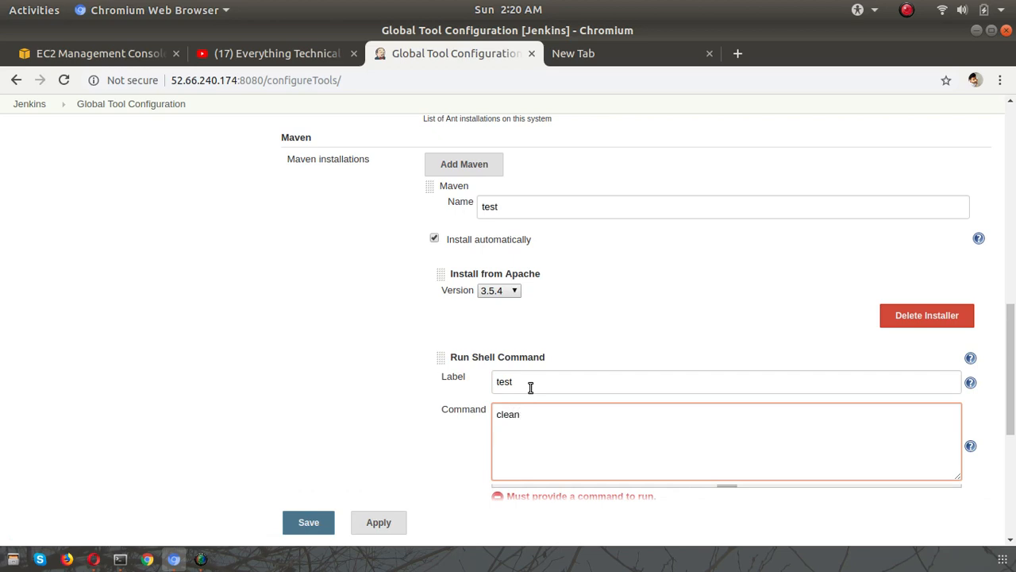
text(clean in)
Step: Set the shell installer's Tool Home to "mvn clean install" and save the global tool configuration
scroll(424, 417, down, 3)
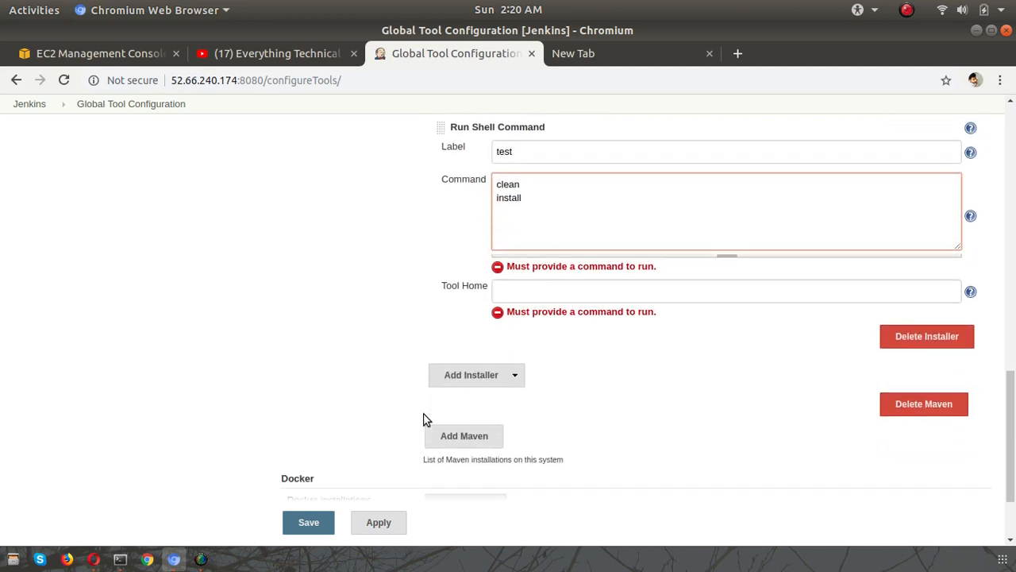
click(527, 295)
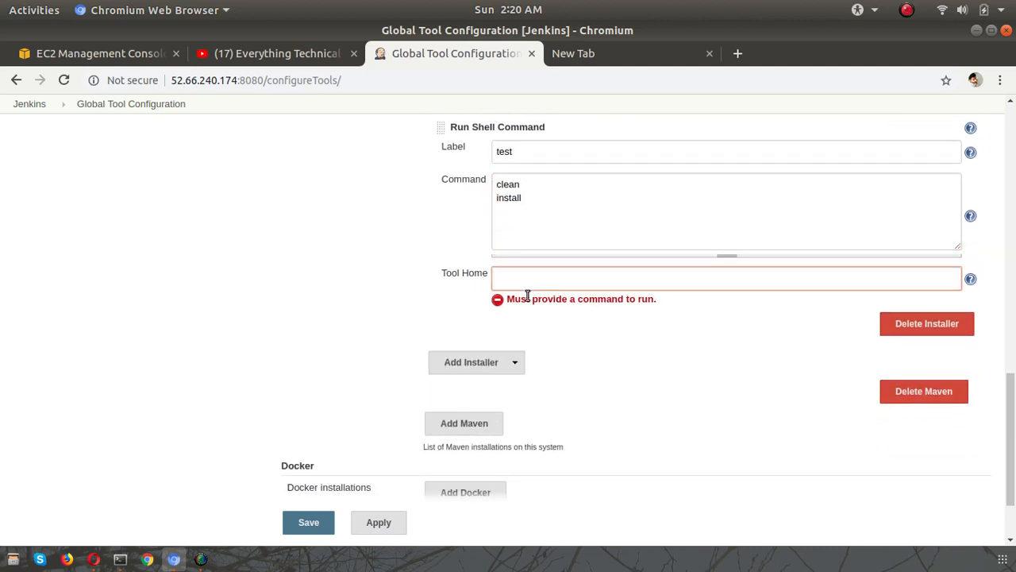
text(mvn clean install)
click(651, 345)
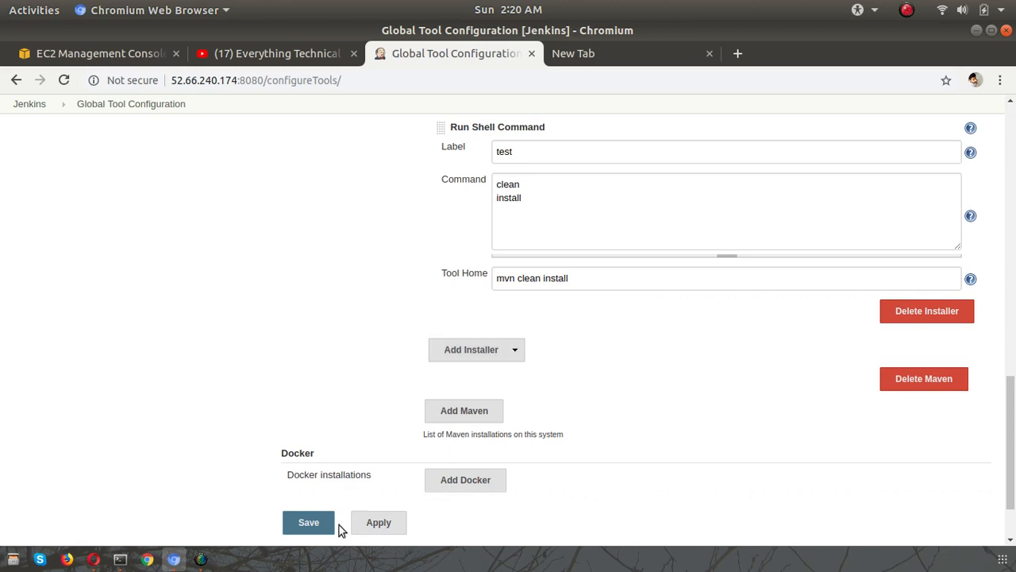
click(370, 525)
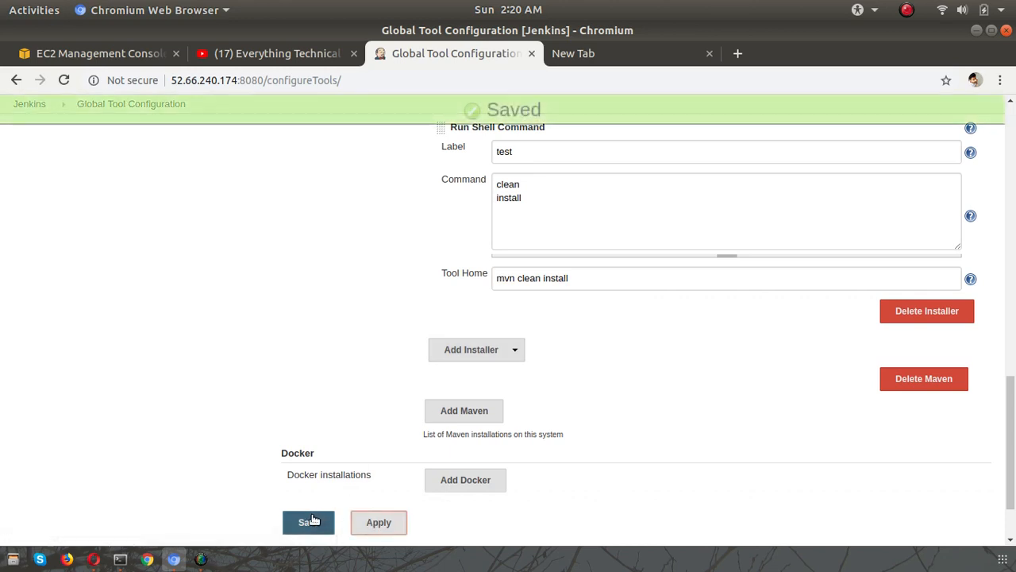
click(321, 520)
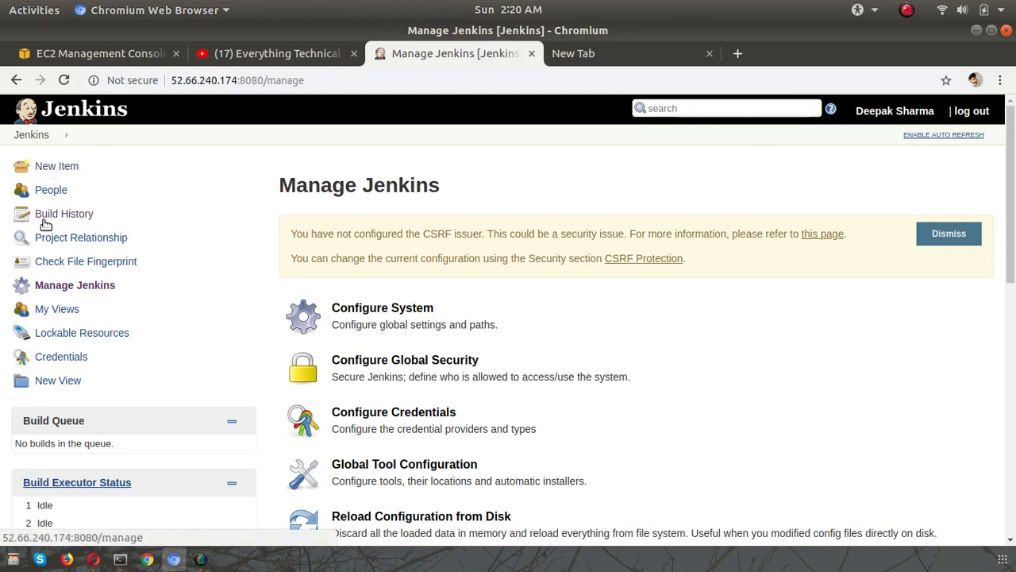
Step: Open the configuration of the "test" job and add an "Invoke top-level Maven targets" build step
click(31, 134)
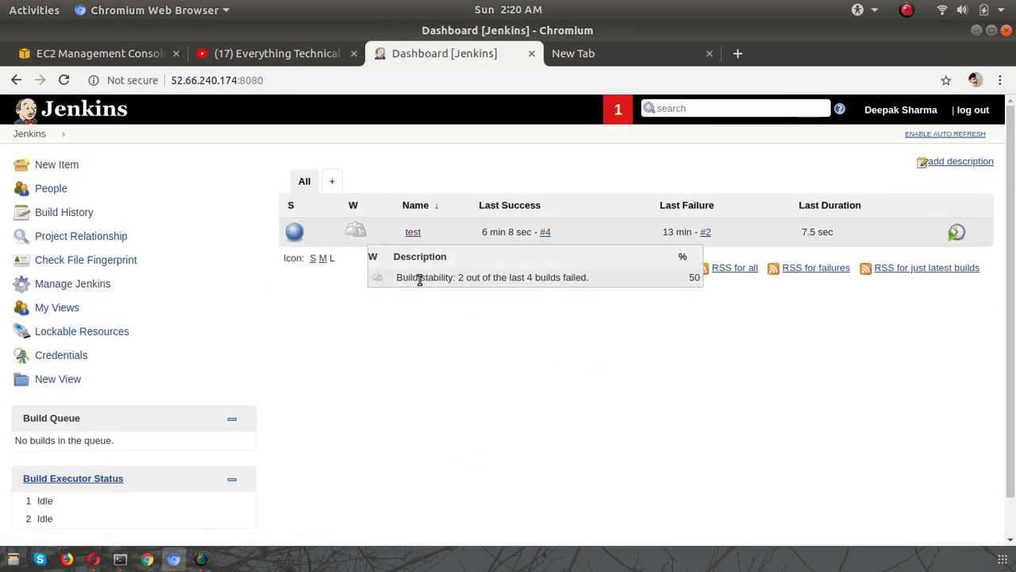
click(413, 233)
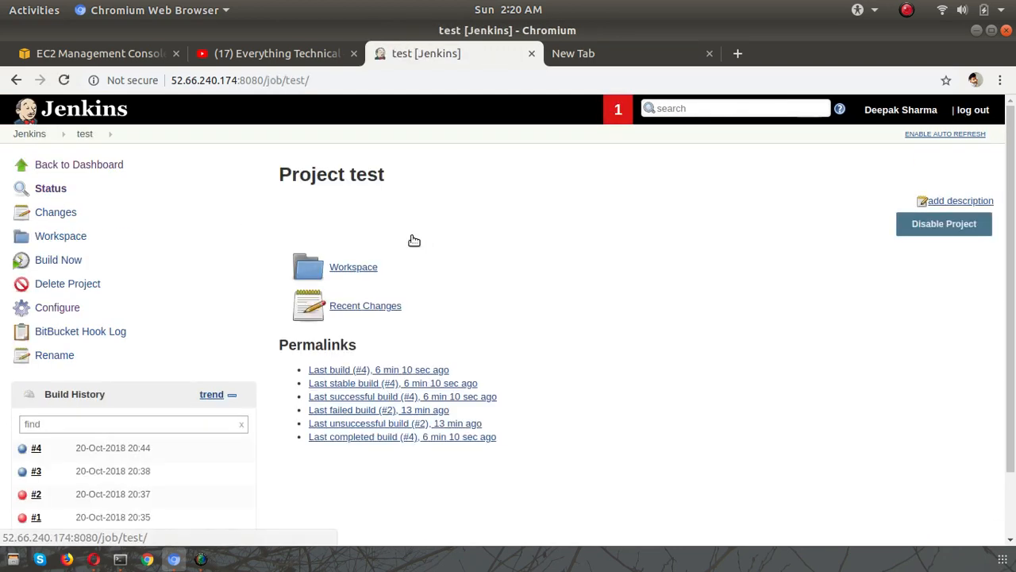
click(50, 307)
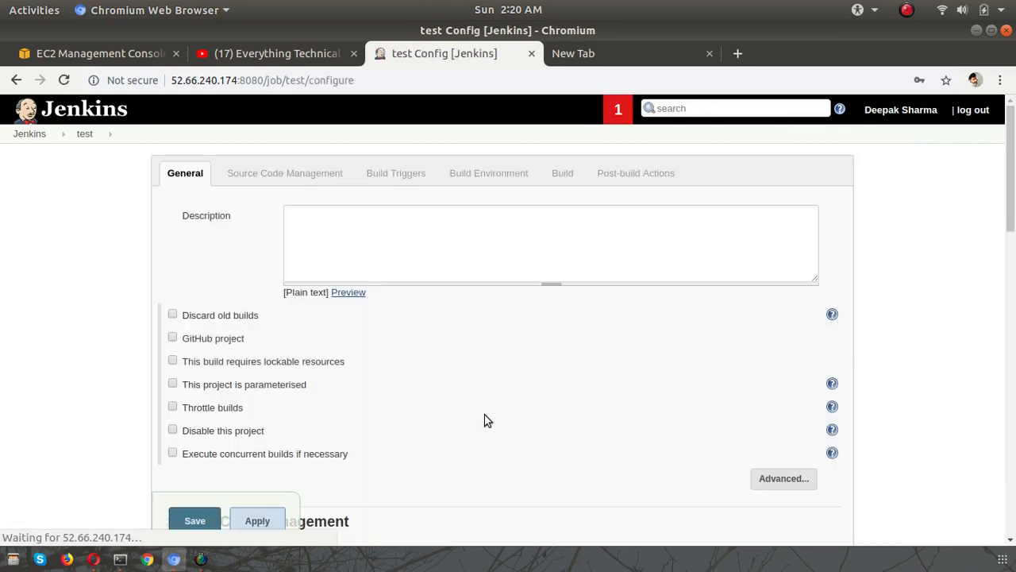
scroll(486, 419, down, 10)
scroll(487, 420, down, 3)
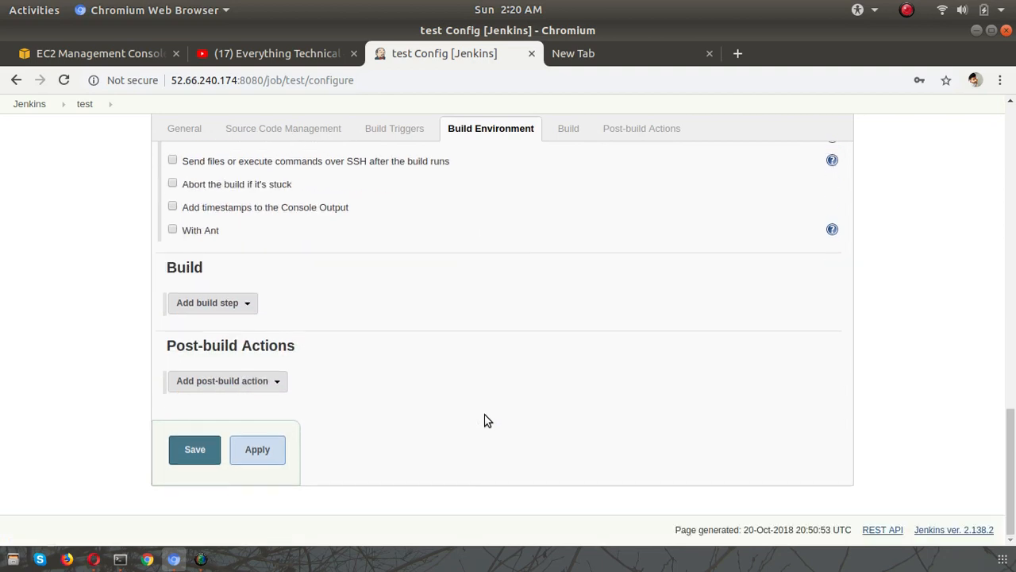
scroll(487, 420, up, 3)
scroll(485, 415, down, 3)
click(203, 305)
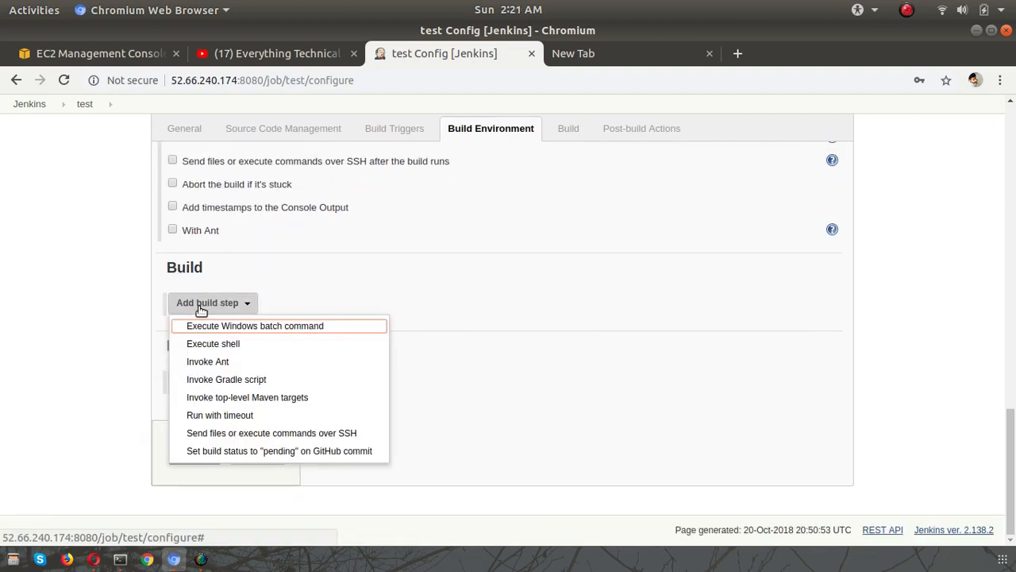
click(240, 397)
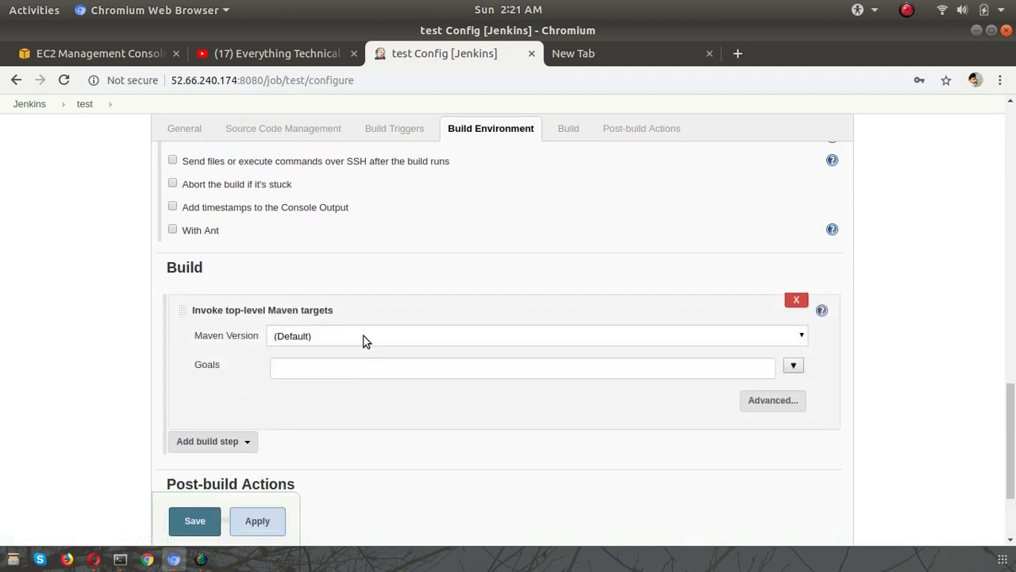
Step: Set the Maven Version of the build step to "test"
click(364, 340)
click(365, 339)
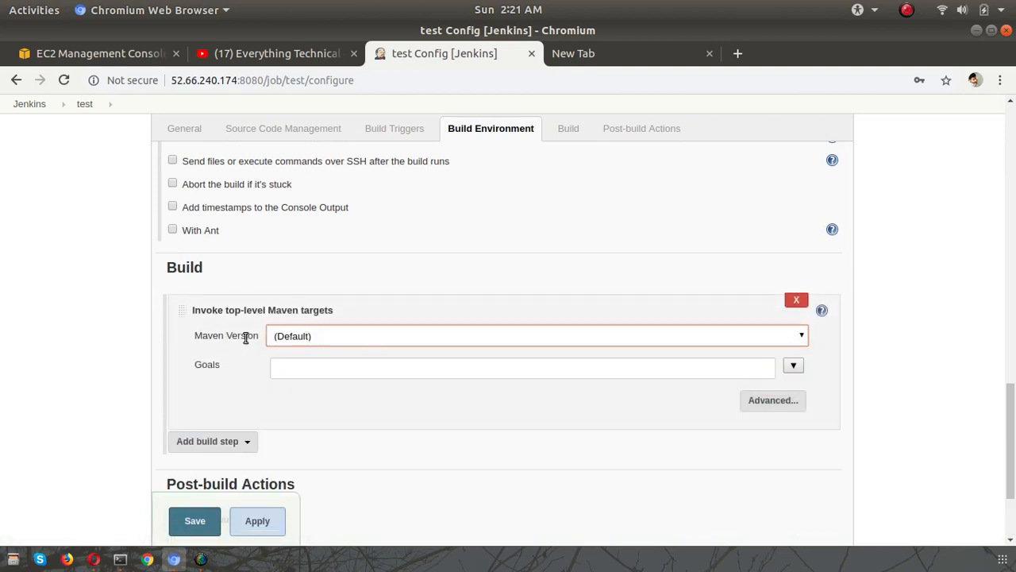
click(336, 335)
click(322, 384)
Step: Enter the Maven goals "clean" and "install" on separate lines and save the job configuration
click(308, 368)
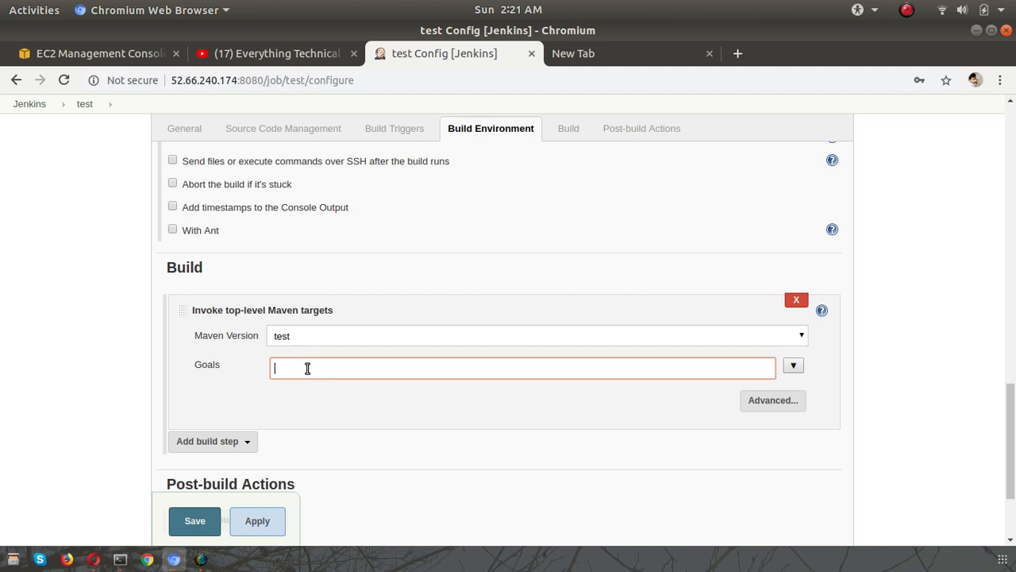
click(793, 365)
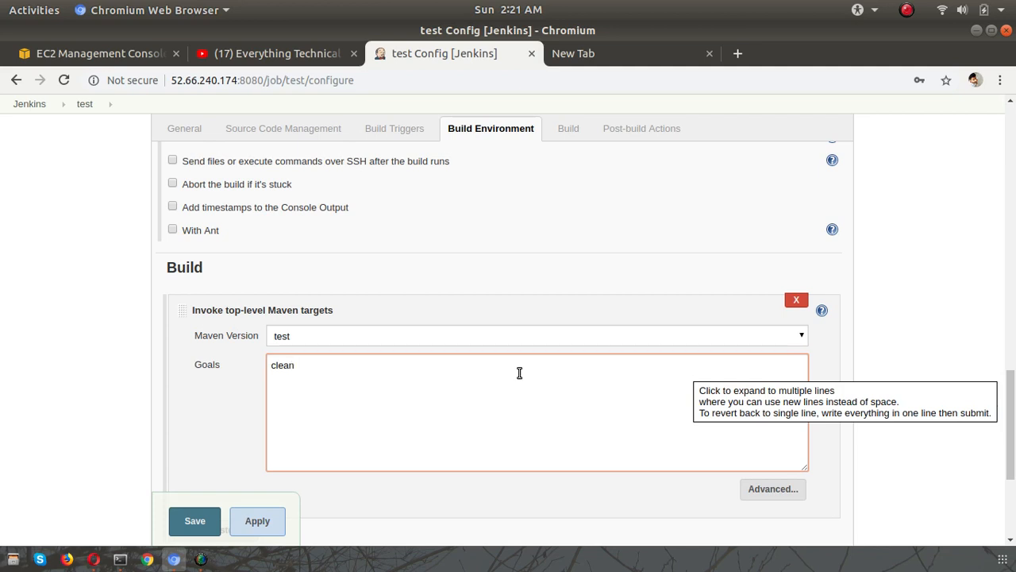
text(install)
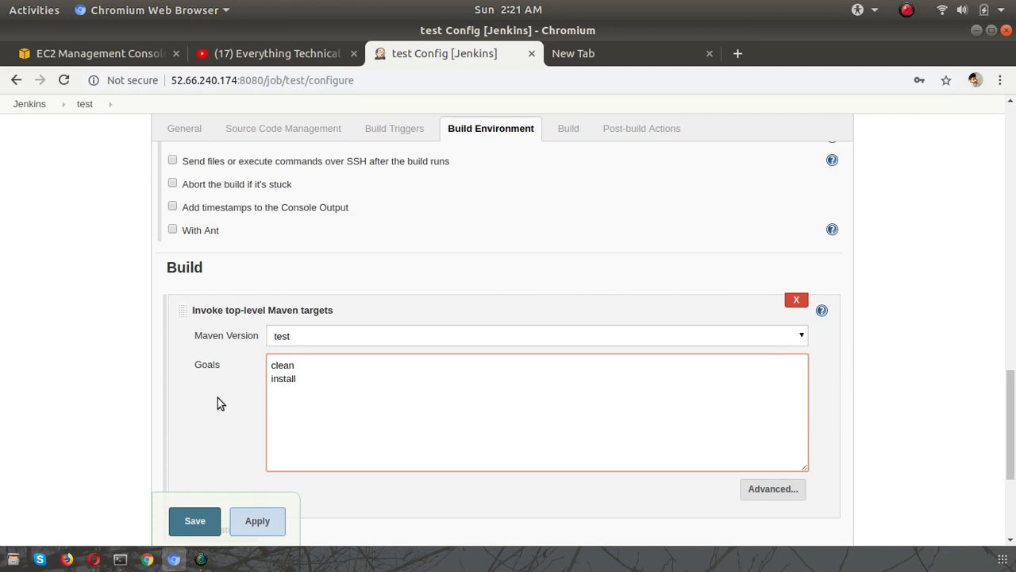
scroll(217, 398, down, 5)
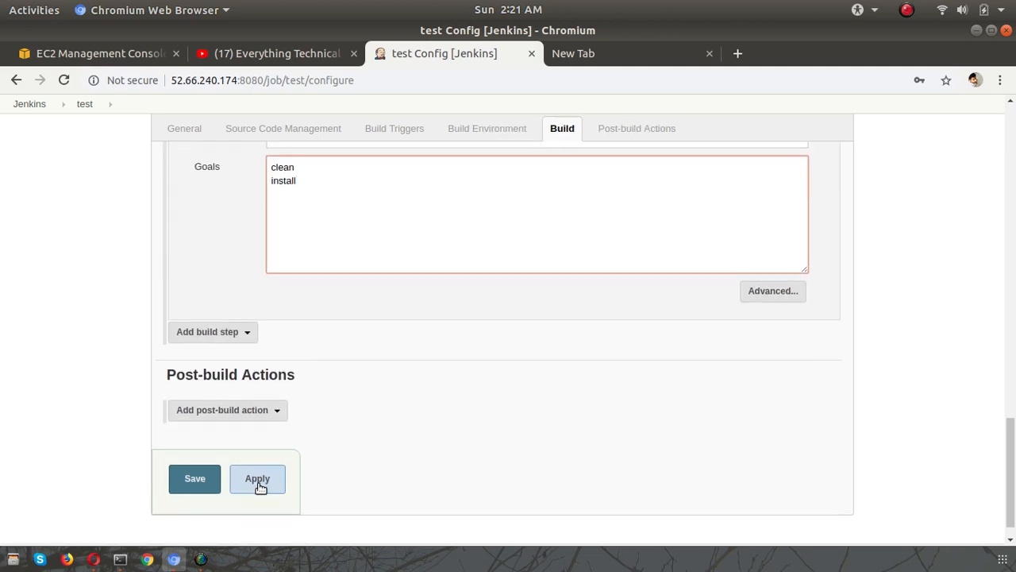
click(259, 484)
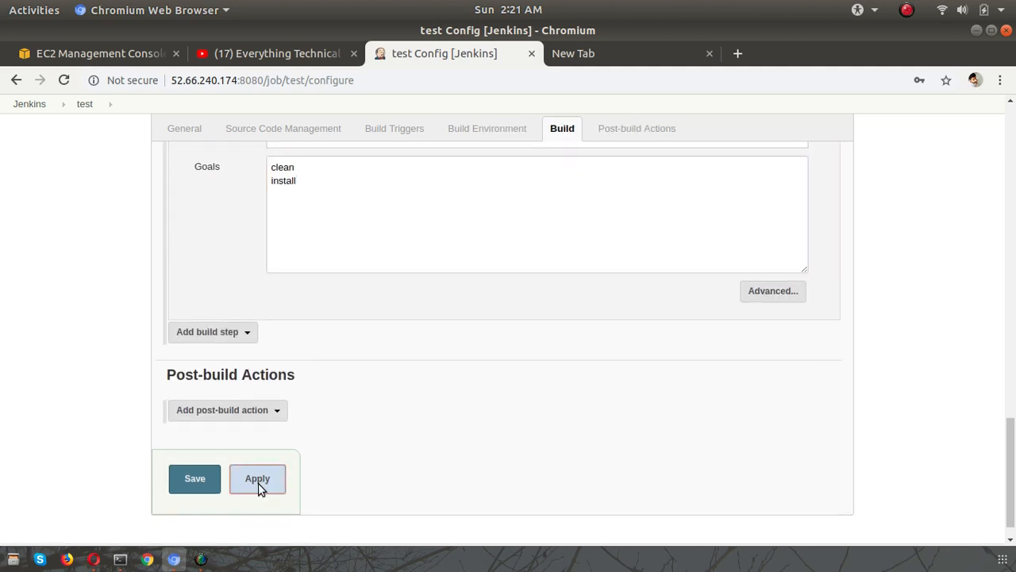
click(194, 486)
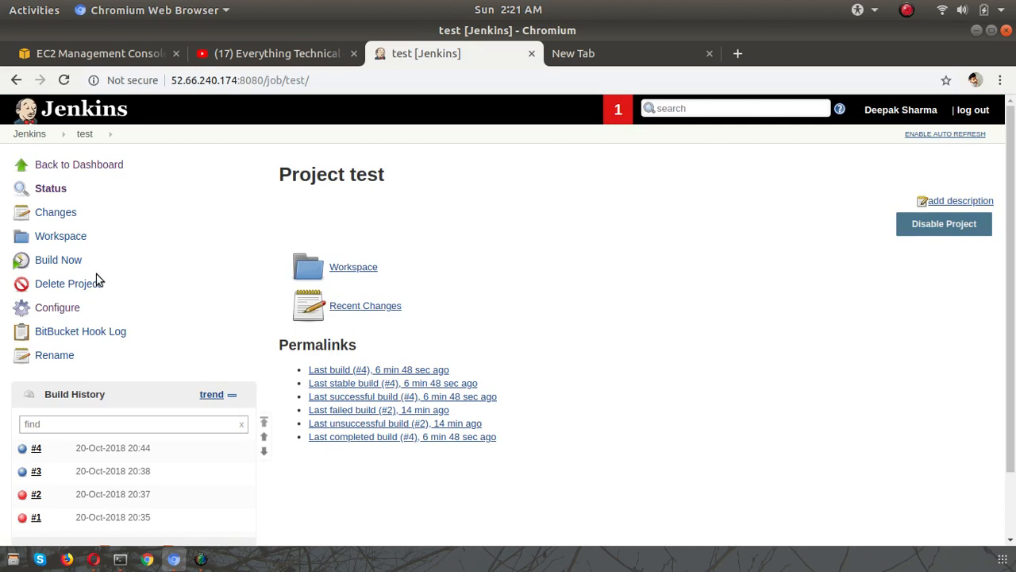
Step: Run a new build of the "test" job and examine its console output
click(53, 264)
click(115, 452)
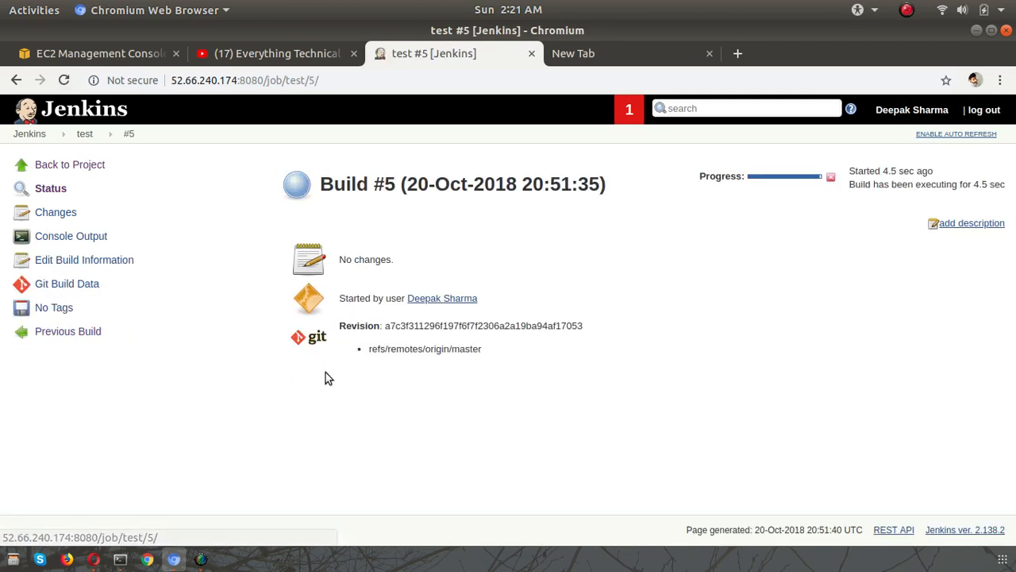
click(65, 236)
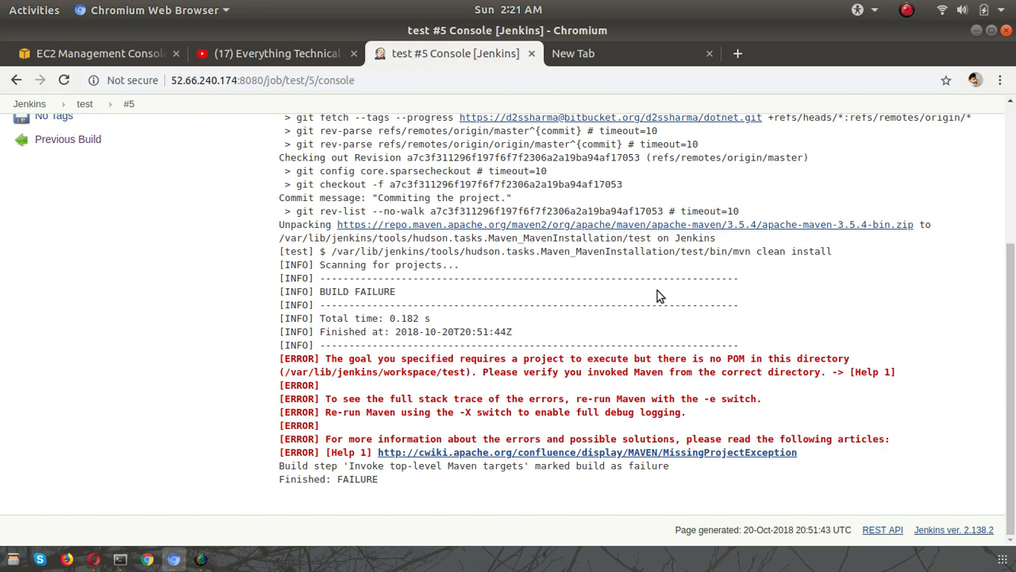
scroll(657, 291, up, 5)
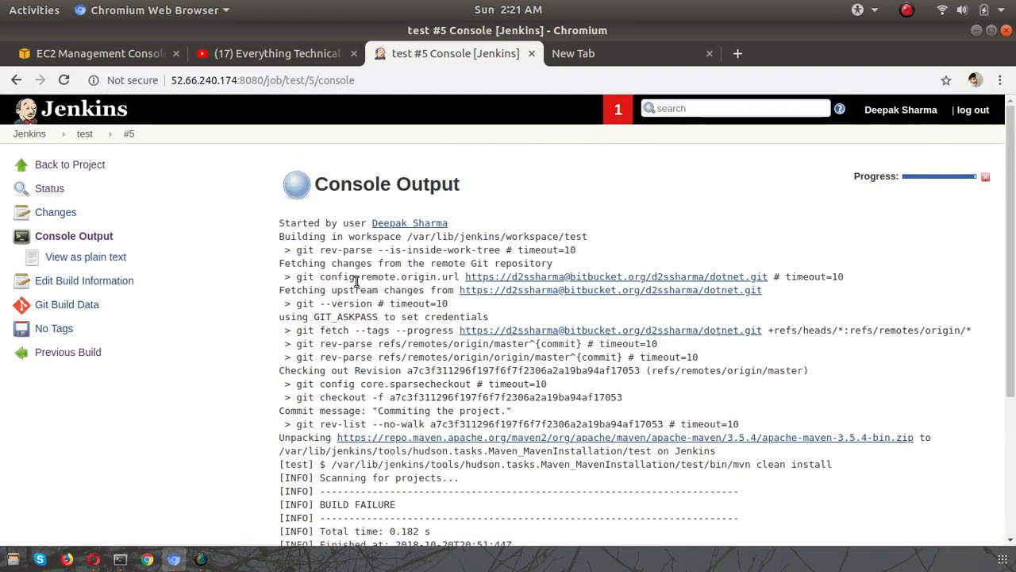
Step: Leave the build's console output and open the global Configure System page of Jenkins
drag(281, 222, 327, 224)
click(337, 266)
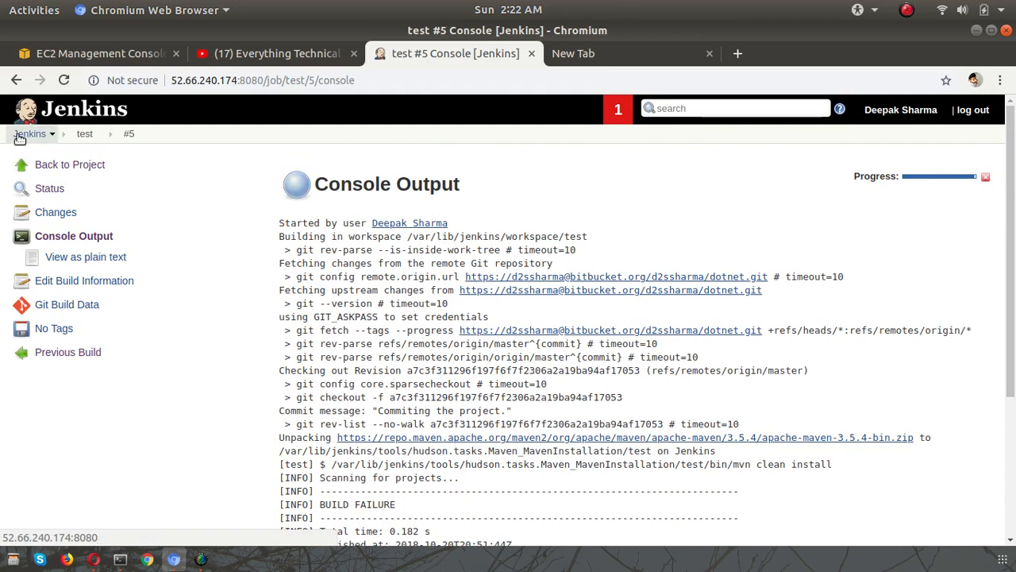
click(28, 134)
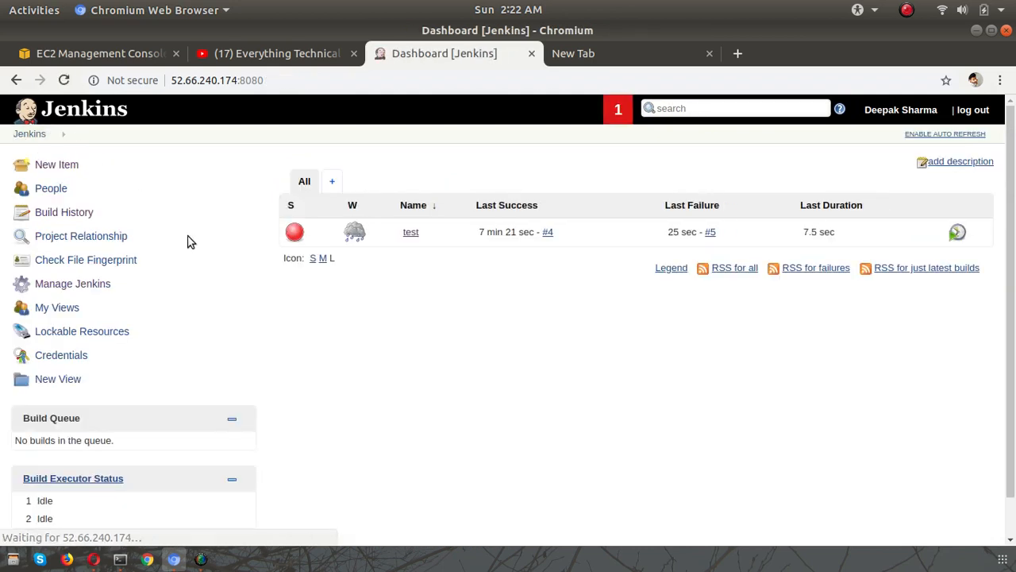
click(25, 135)
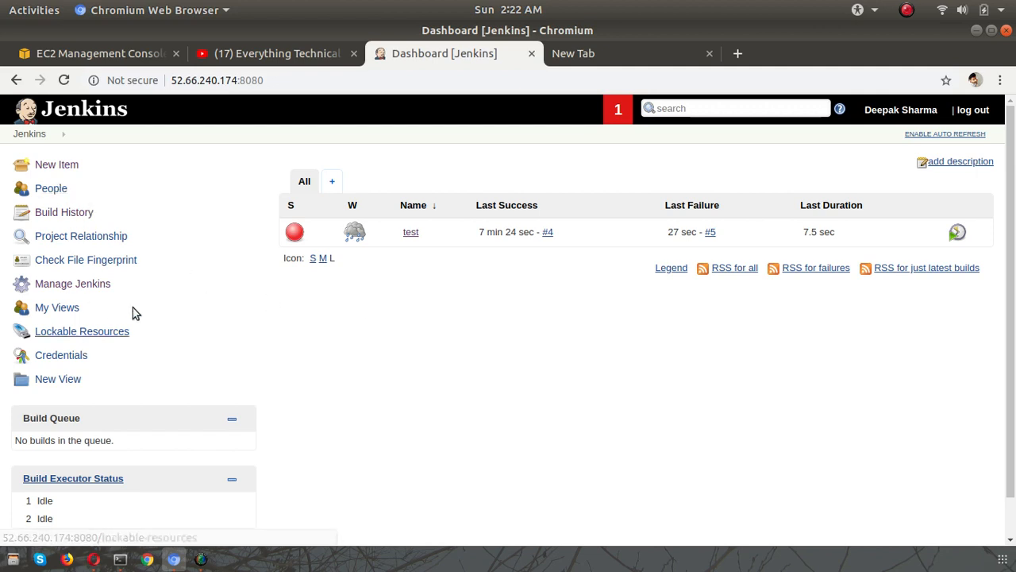
click(61, 287)
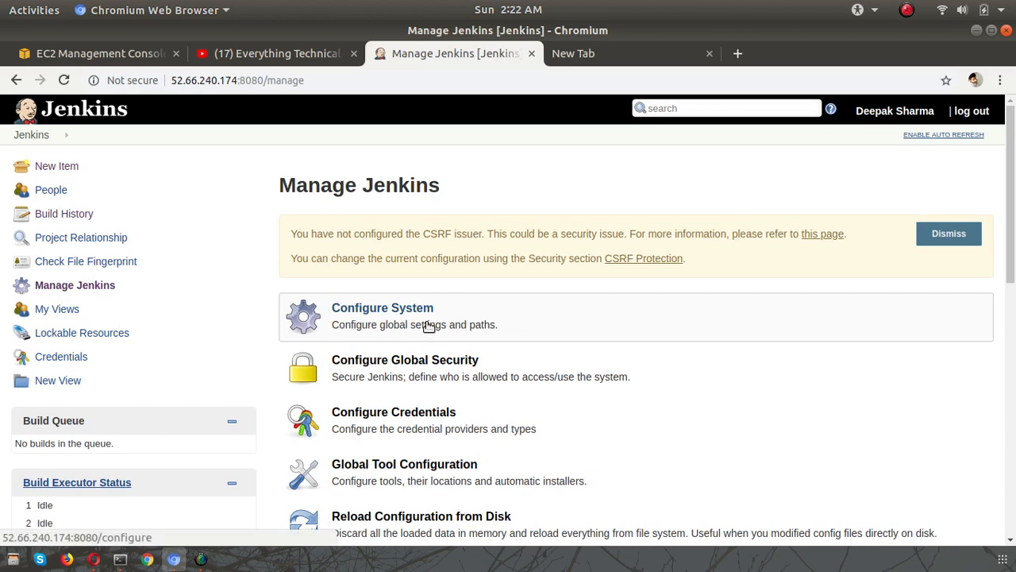
click(347, 319)
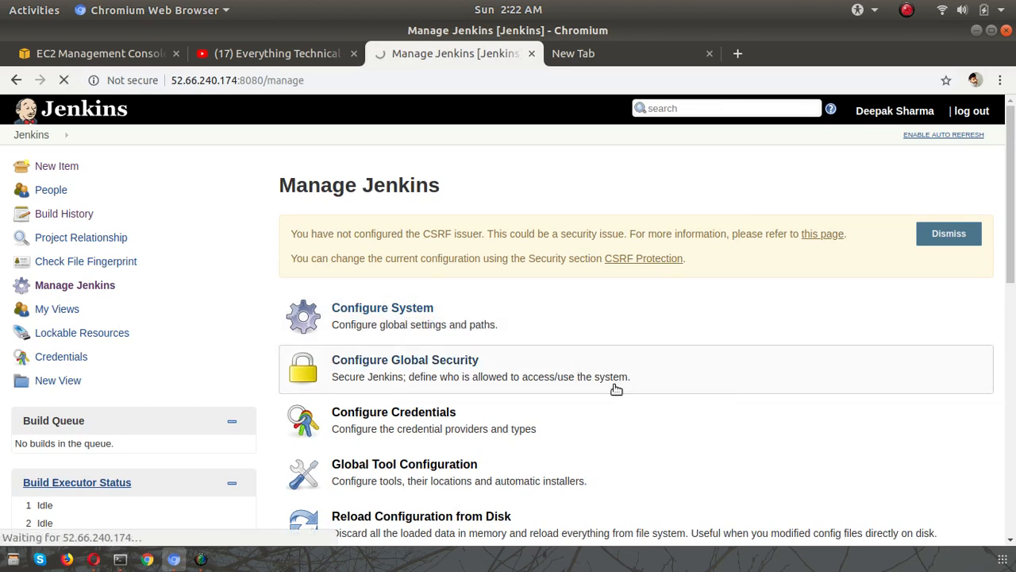
Step: Find the Publish over SSH section of the system configuration and examine its key and server fields
scroll(658, 420, down, 10)
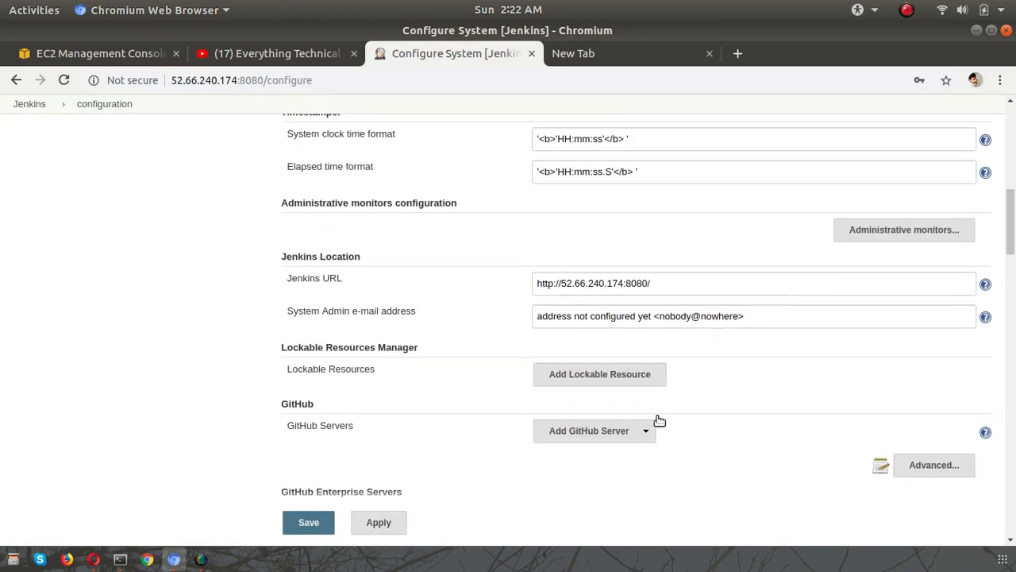
scroll(659, 420, down, 10)
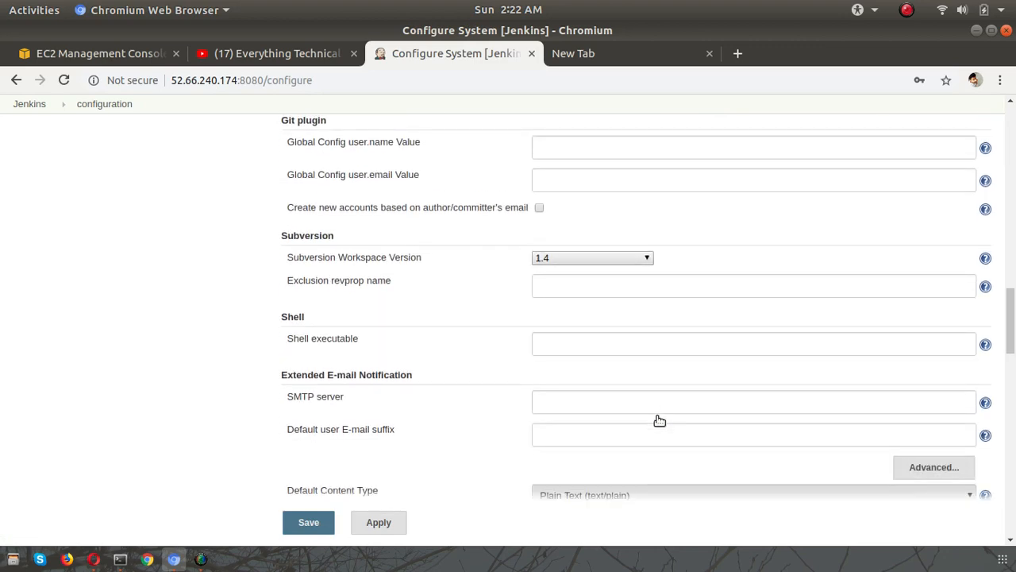
scroll(659, 420, down, 10)
scroll(659, 420, down, 5)
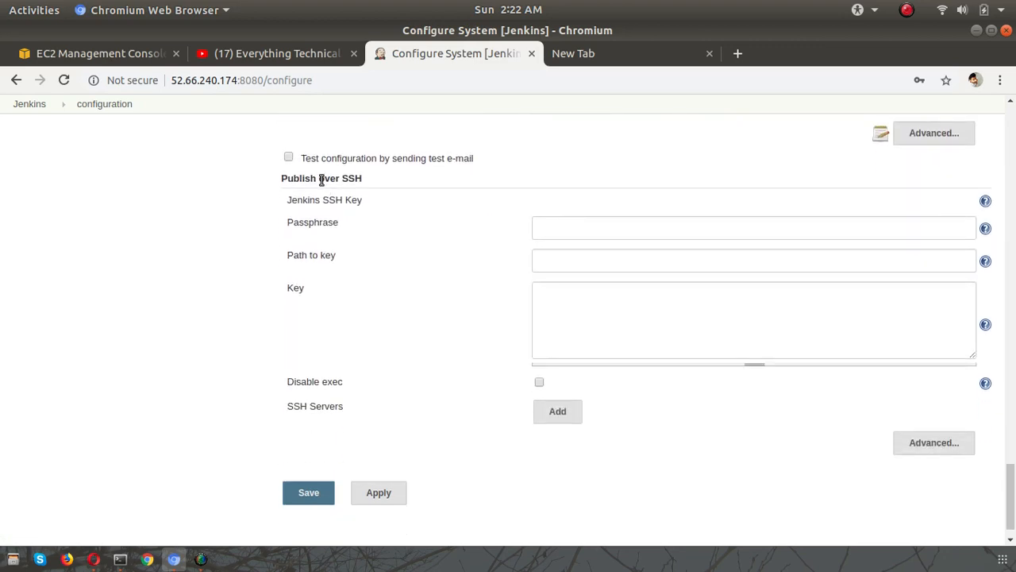
drag(320, 178, 401, 177)
click(379, 281)
scroll(411, 298, down, 1)
scroll(410, 298, up, 2)
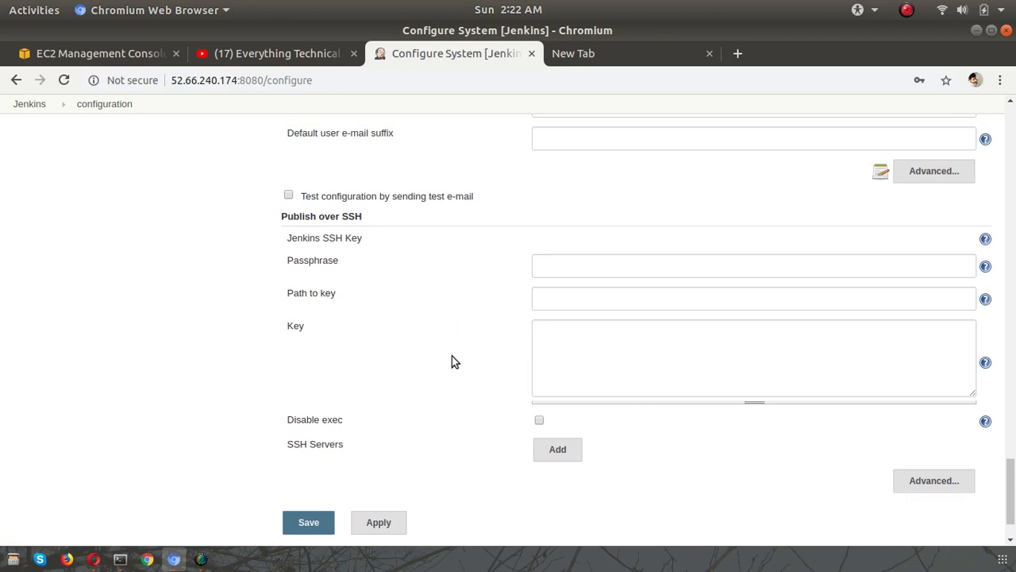
Step: Switch to the Terminal and open a new maximized window on the local Downloads folder
click(119, 558)
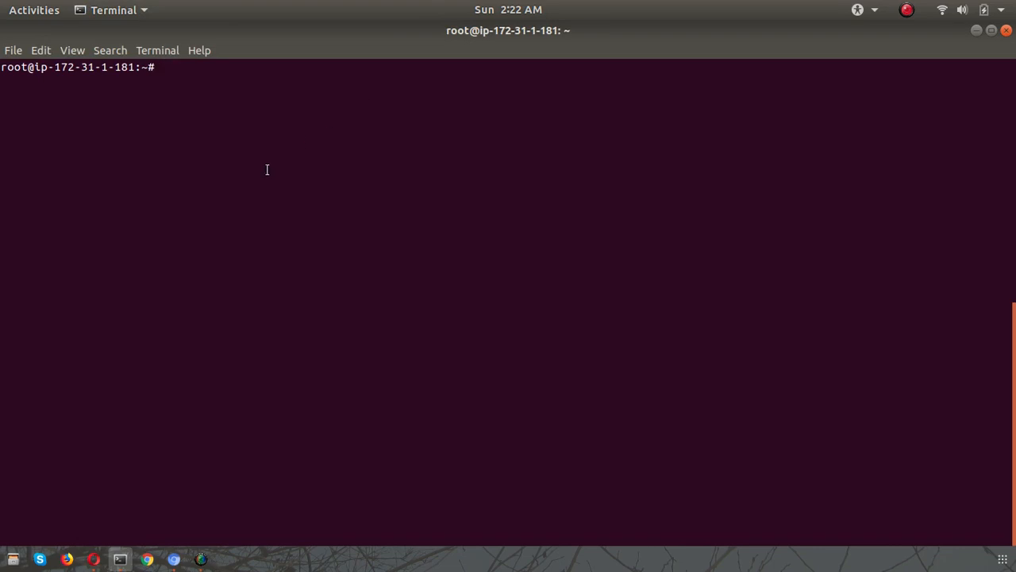
key(ctrl+shift+n)
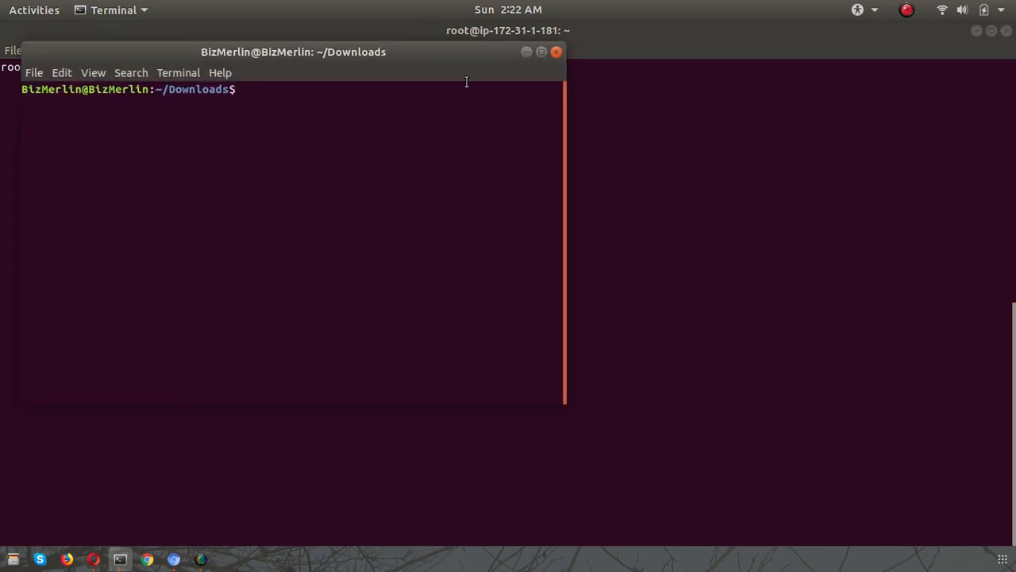
click(541, 51)
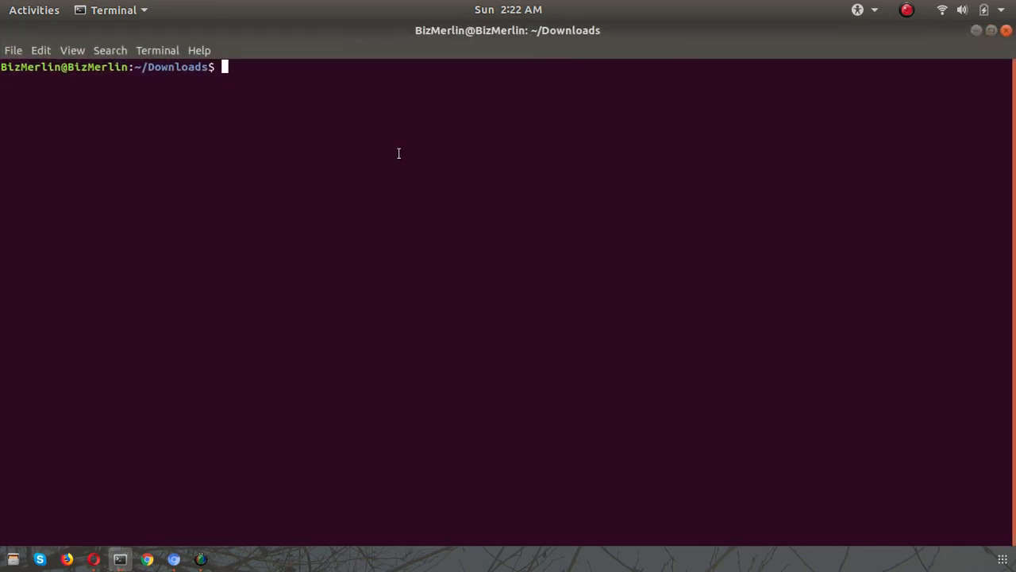
Step: Enter the start of the file transfer command, "scp -i test.pem test.pem ubuntu@", without running it
text(scp -i test.o)
key(BackSpace)
text(pem test)
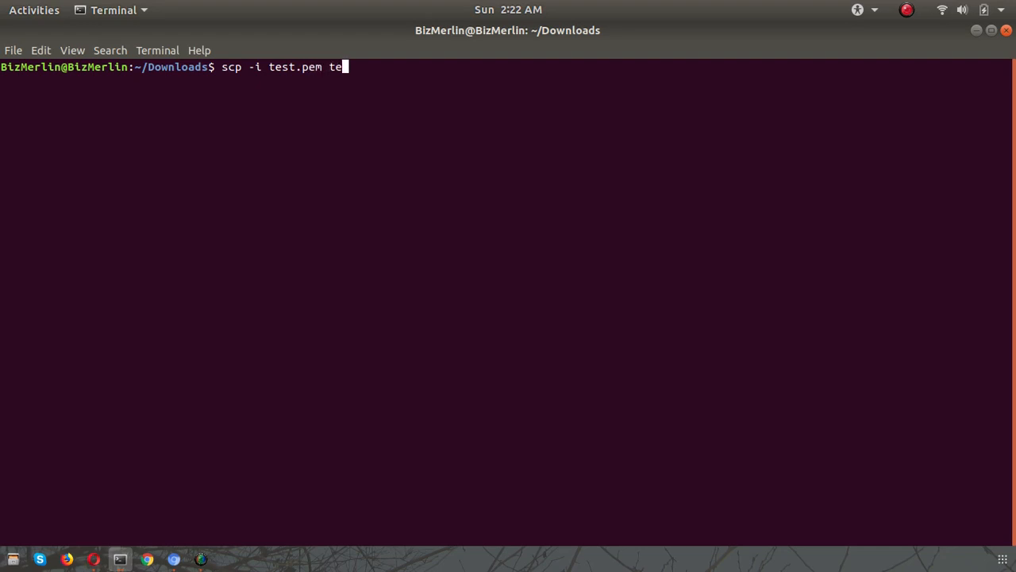
text(.pem  ubun)
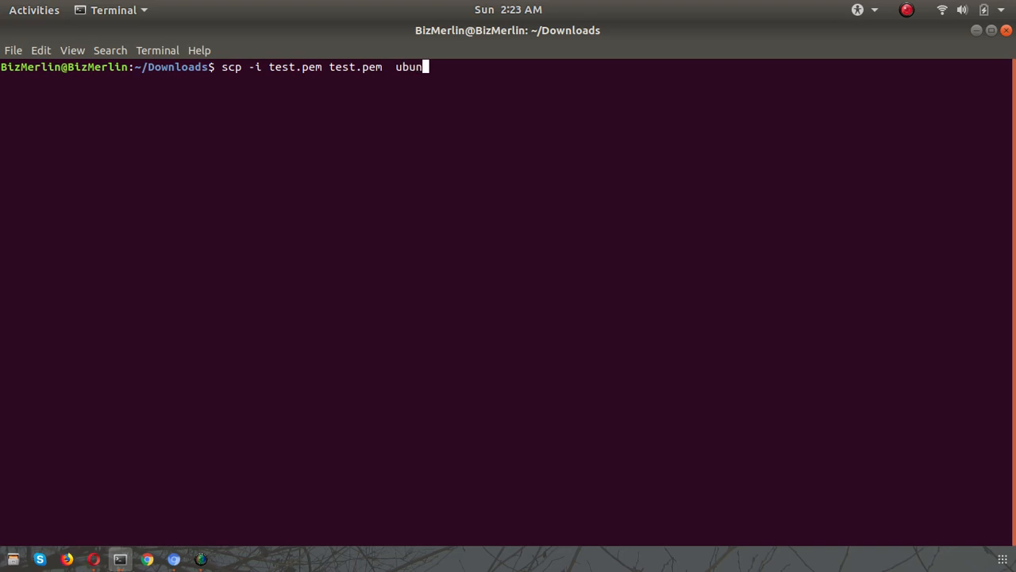
text(tu@)
Step: Copy the selected instance's IPv4 public IP from the EC2 Management Console and paste it after "ubuntu@" in the local terminal's scp command
click(170, 560)
click(101, 53)
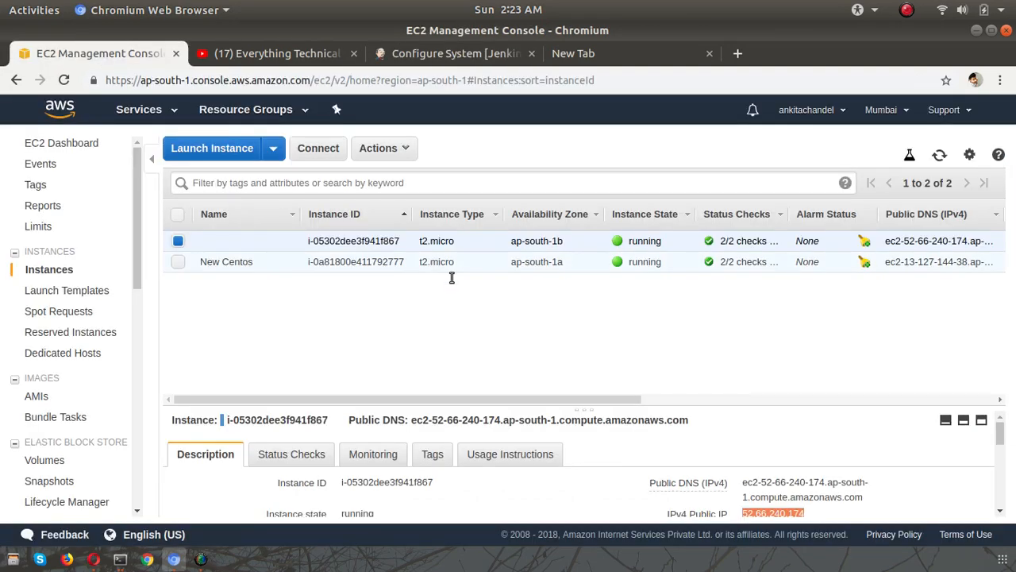
click(818, 514)
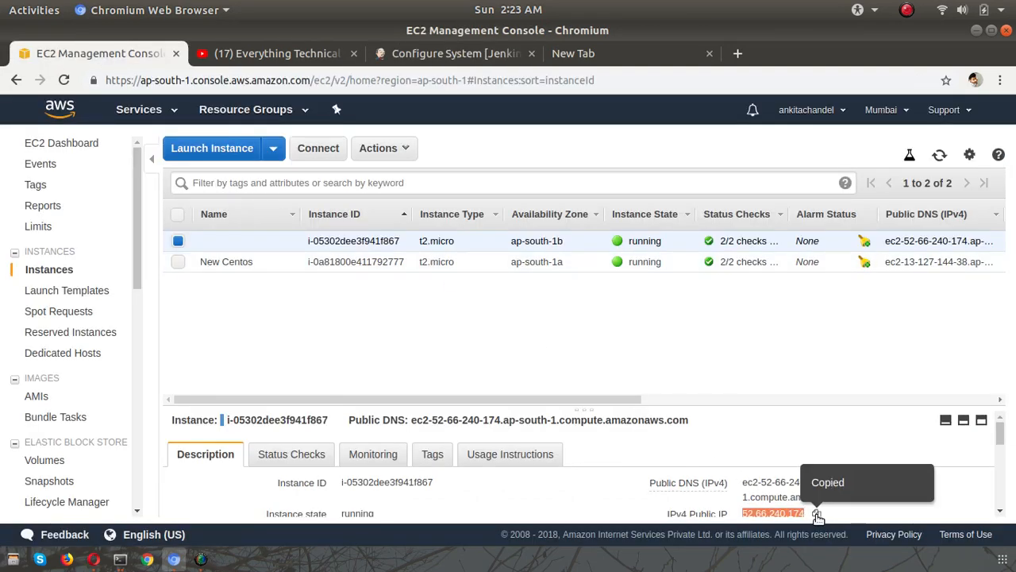
key(alt+Tab)
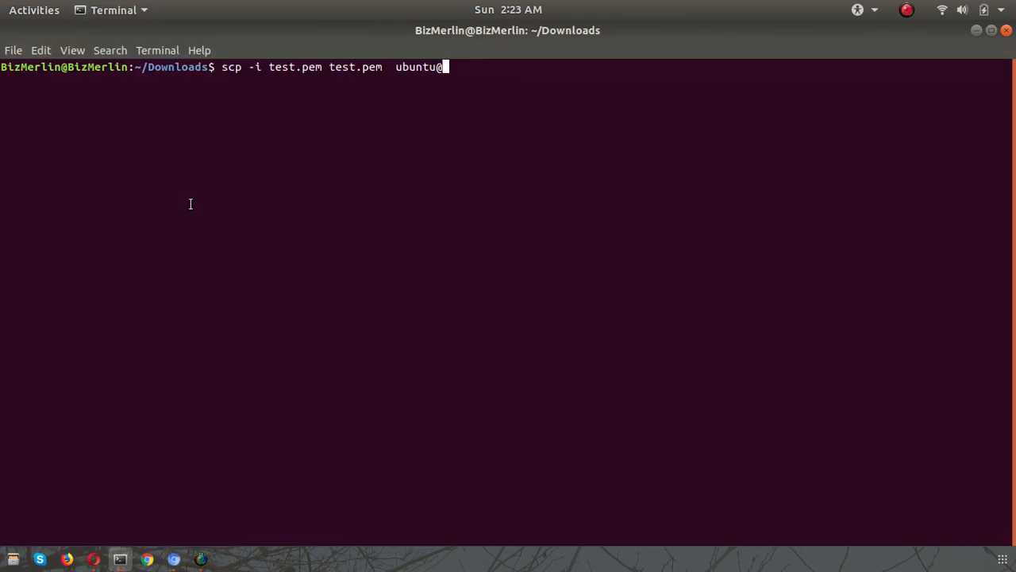
right_click(331, 195)
click(358, 234)
Step: Complete the scp command with the destination ":/home/ubuntu/" and run it to transfer test.pem to the server
text(:/home)
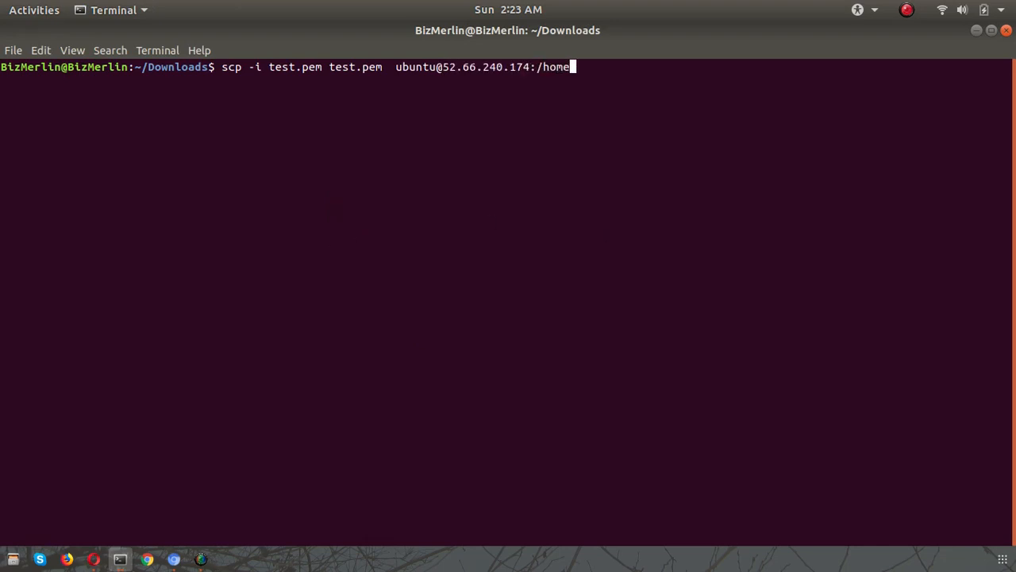
text(/ubuntu/)
key(Return)
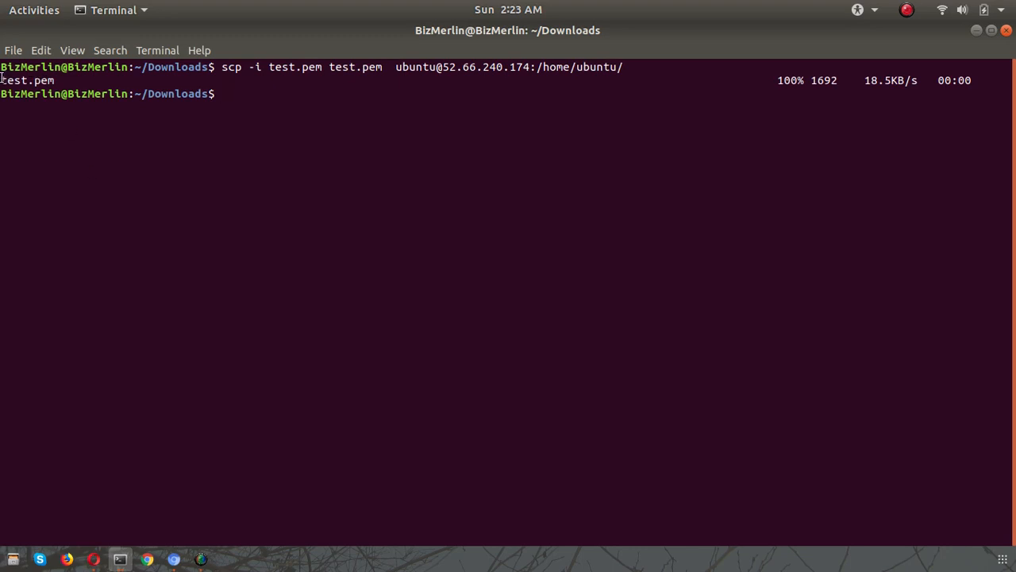
drag(2, 77, 56, 79)
click(98, 150)
Step: In the server's root terminal window, copy /home/ubuntu/test.pem into /var/lib/jenkins/.ssh/ with cp
click(120, 558)
click(296, 469)
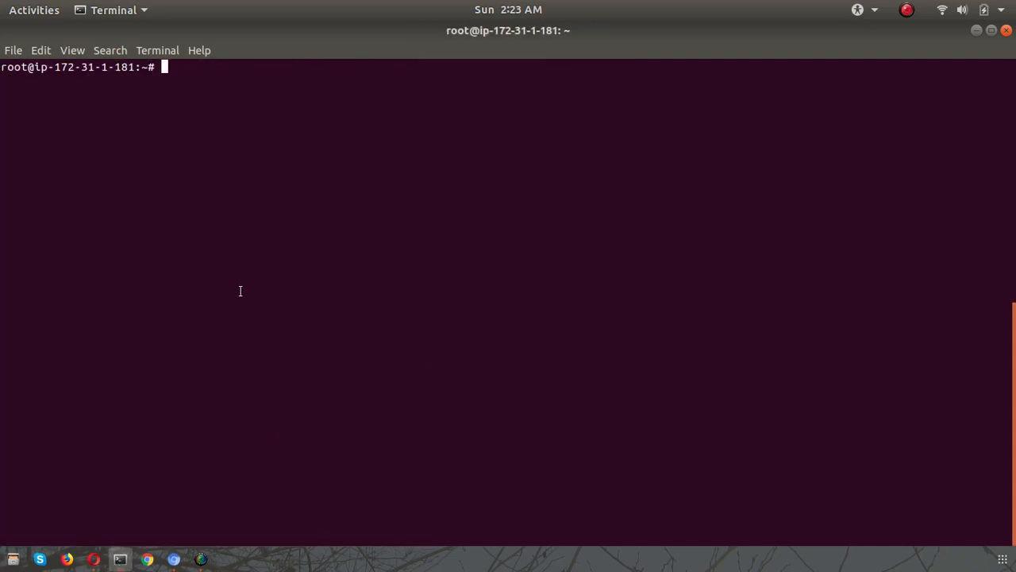
text(cp /home/ubu)
key(Tab)
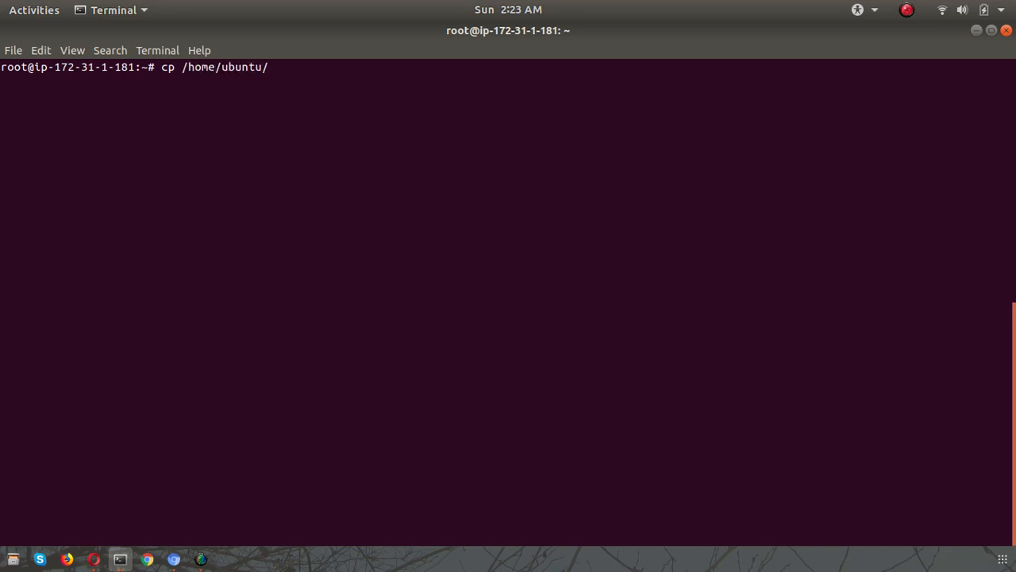
text(te)
key(Tab)
text(/va)
key(Tab)
text(li)
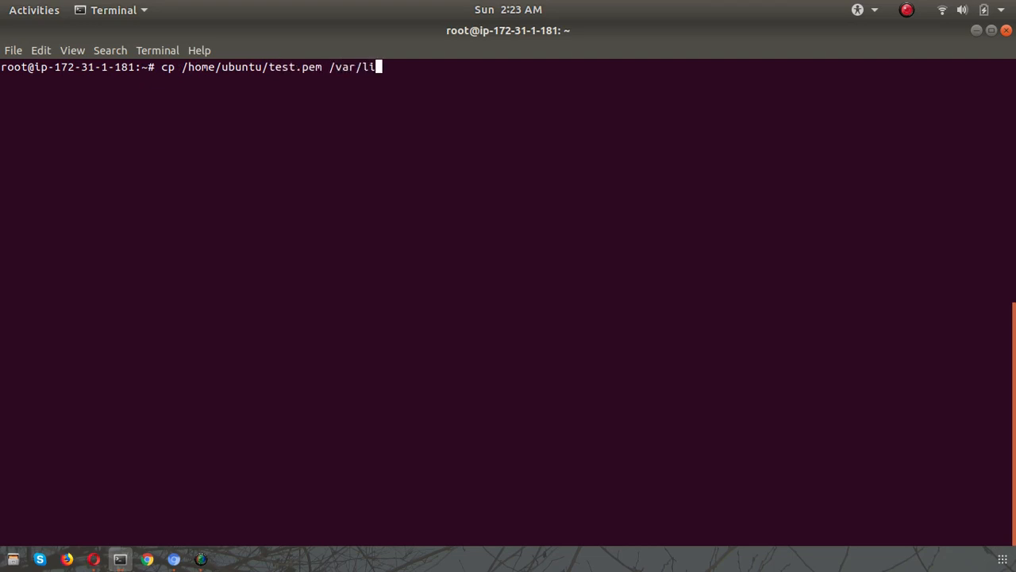
key(Tab)
text(je)
key(Tab)
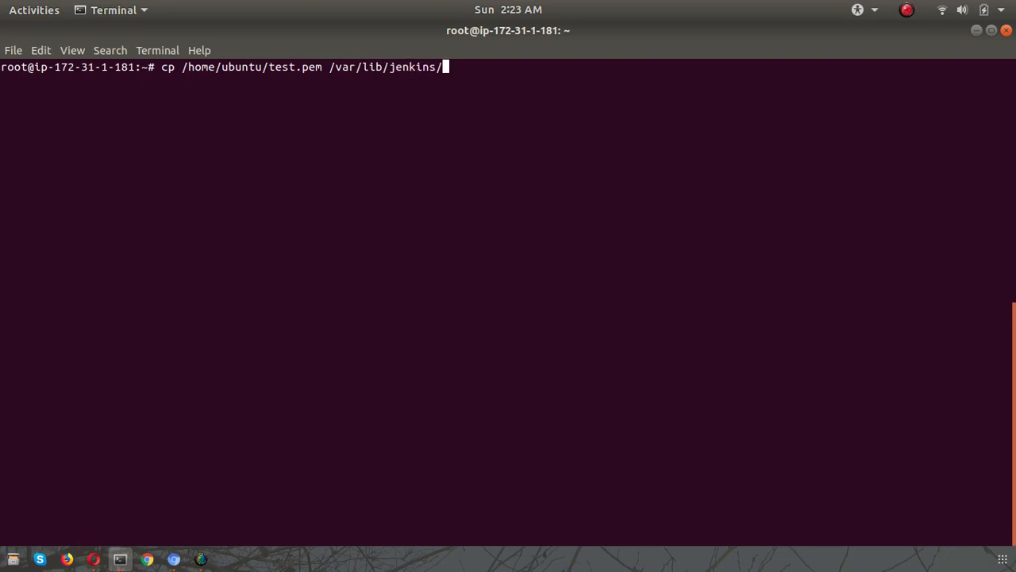
text(.ss)
key(Tab)
key(Return)
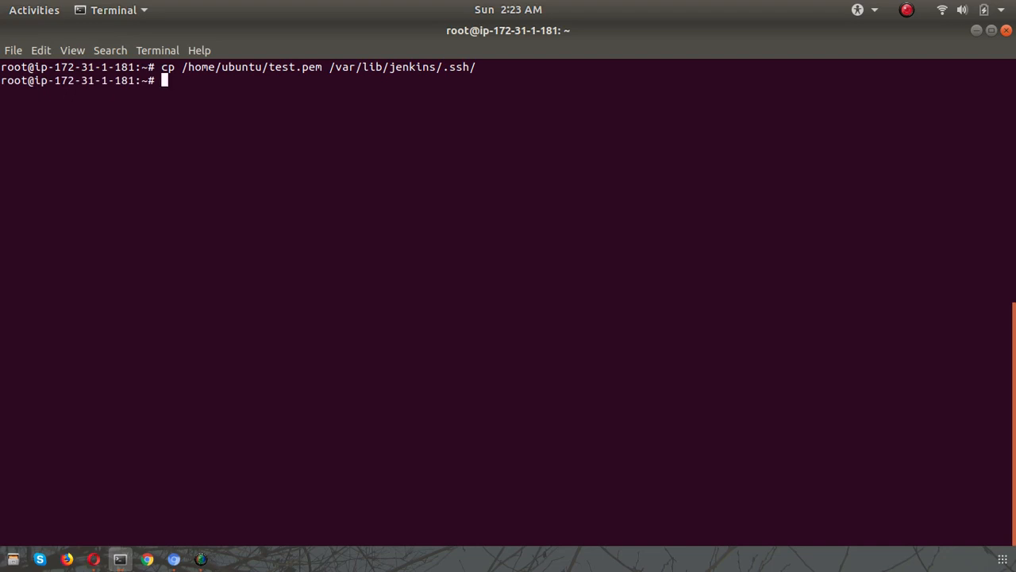
Step: Return to the Jenkins system configuration in Chromium, expand the advanced Publish over SSH settings and add an SSH server named "test"
click(174, 559)
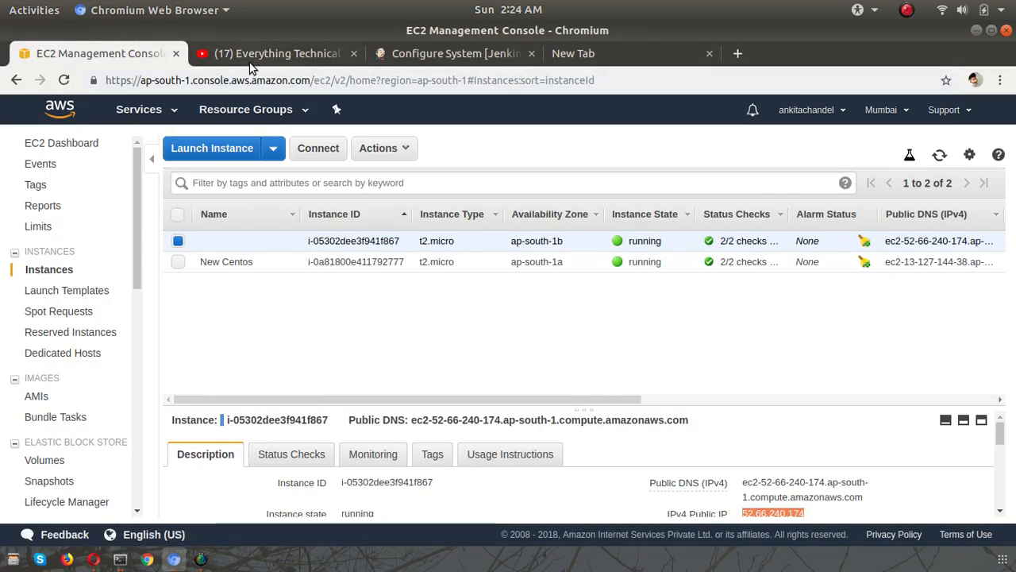
click(452, 56)
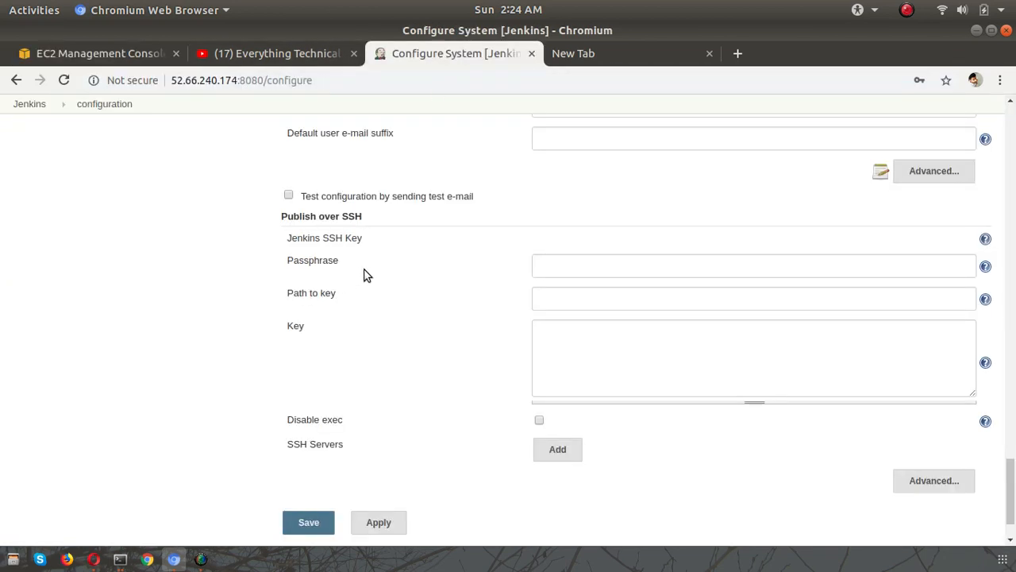
click(921, 480)
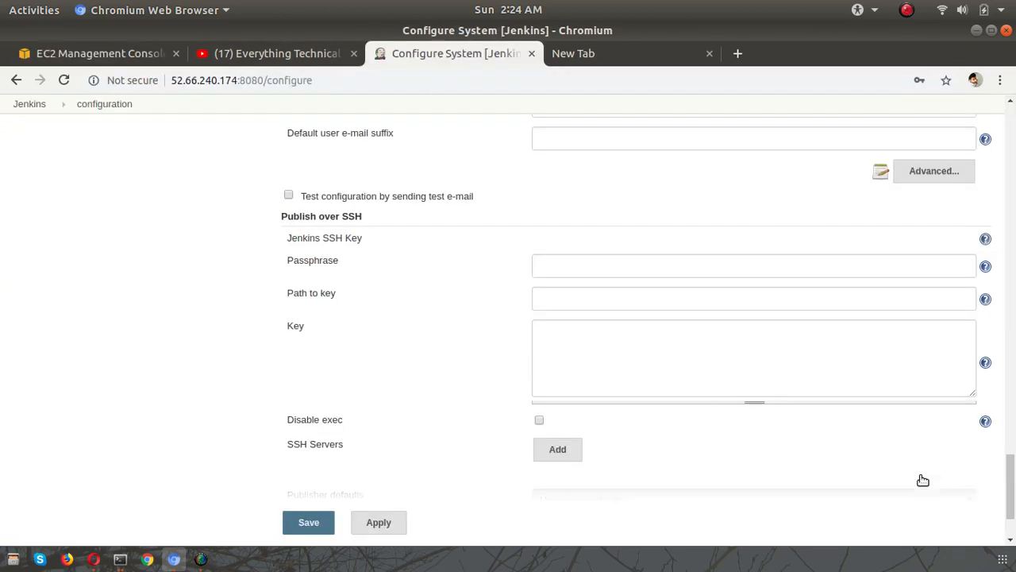
scroll(738, 468, down, 3)
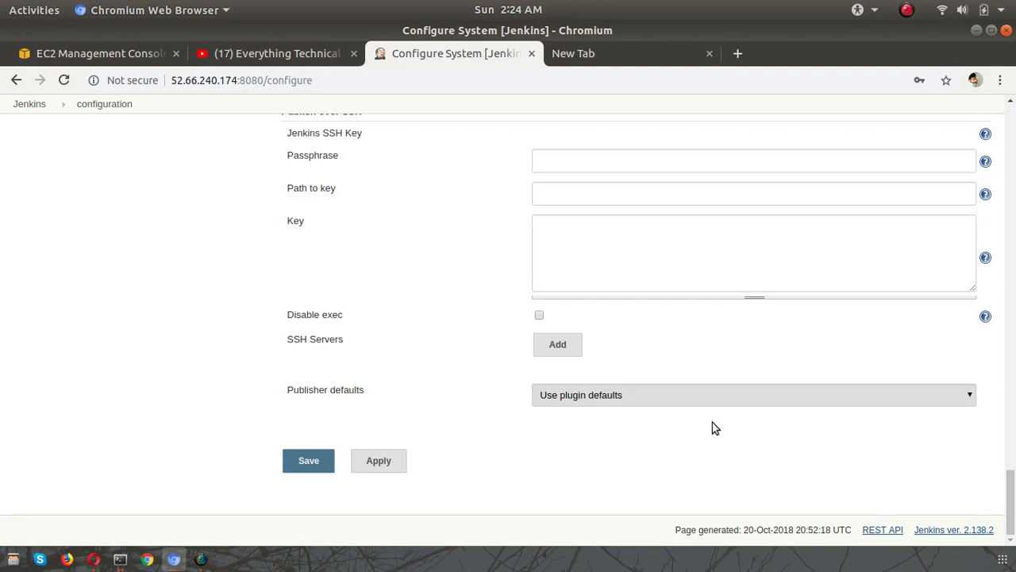
click(569, 346)
click(683, 360)
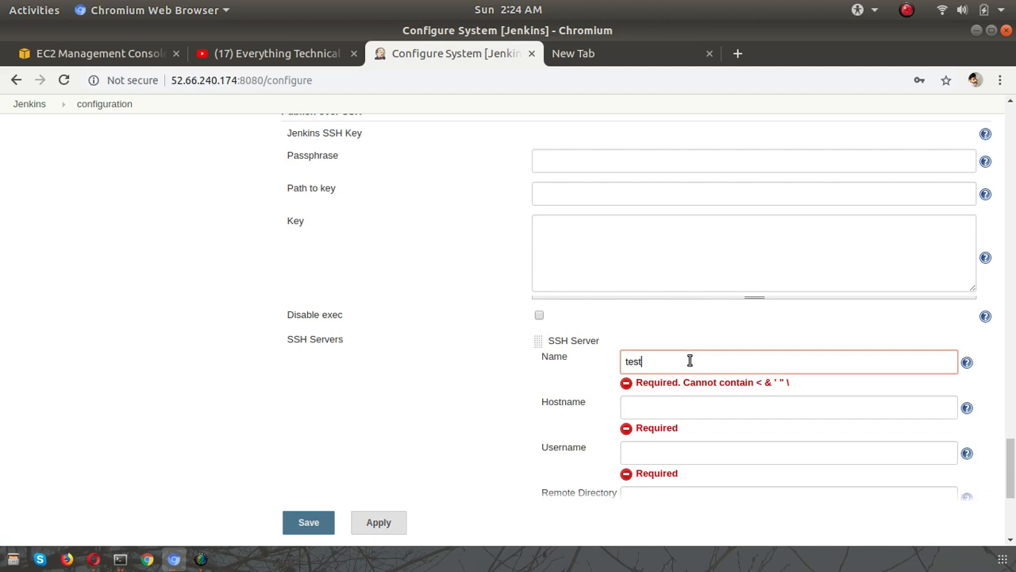
click(678, 402)
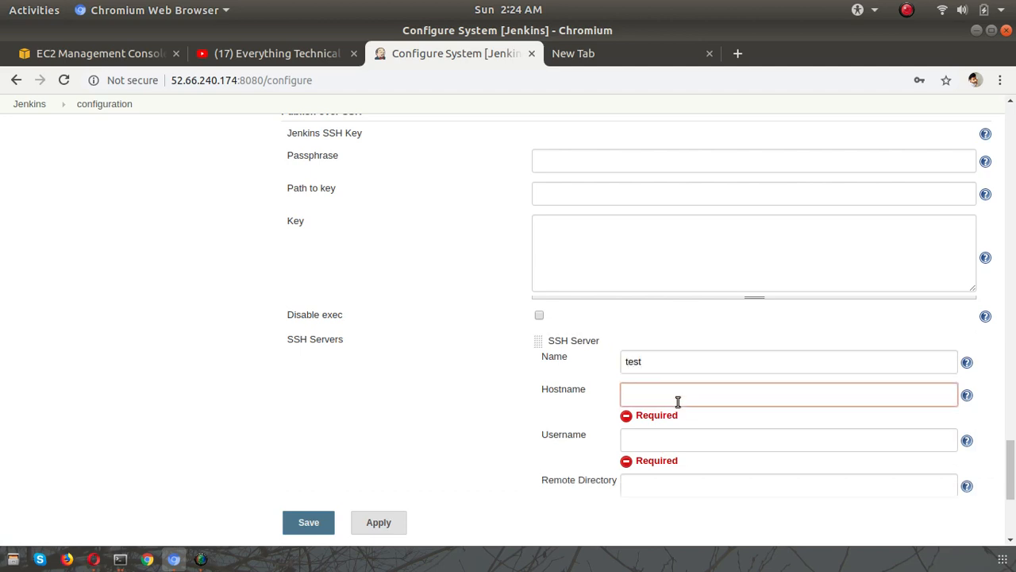
click(195, 80)
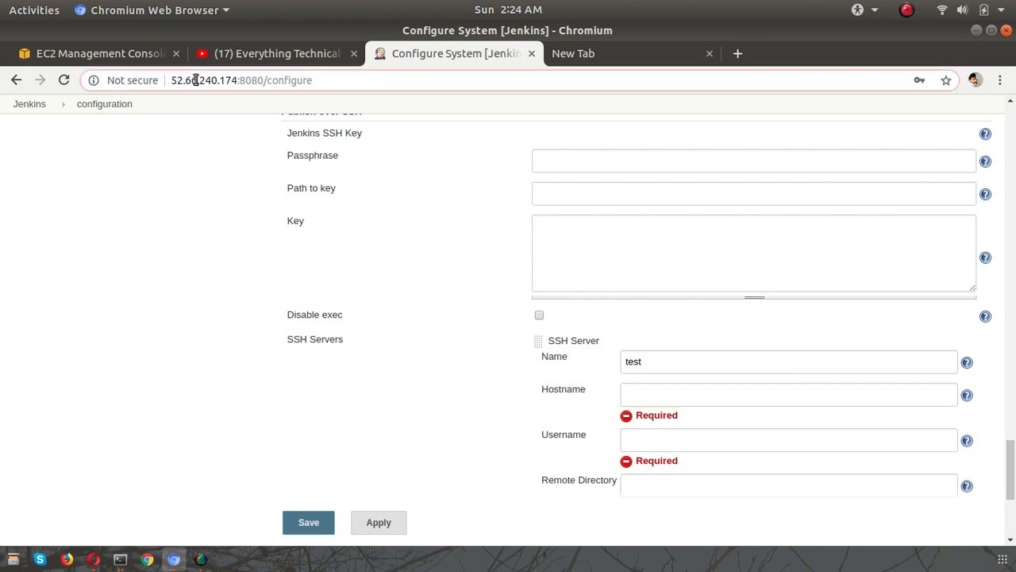
double_click(195, 80)
click(649, 395)
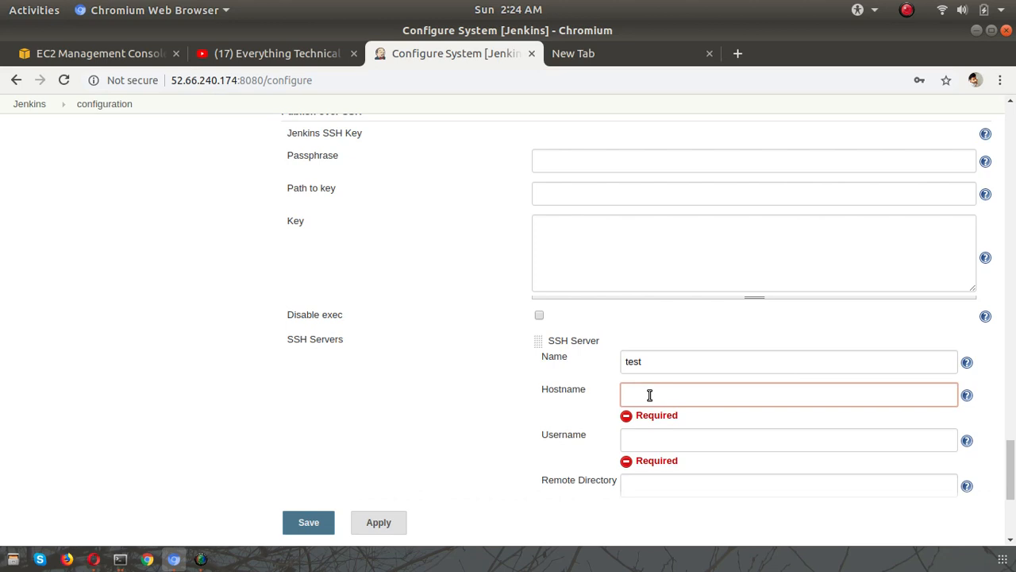
key(ctrl+v)
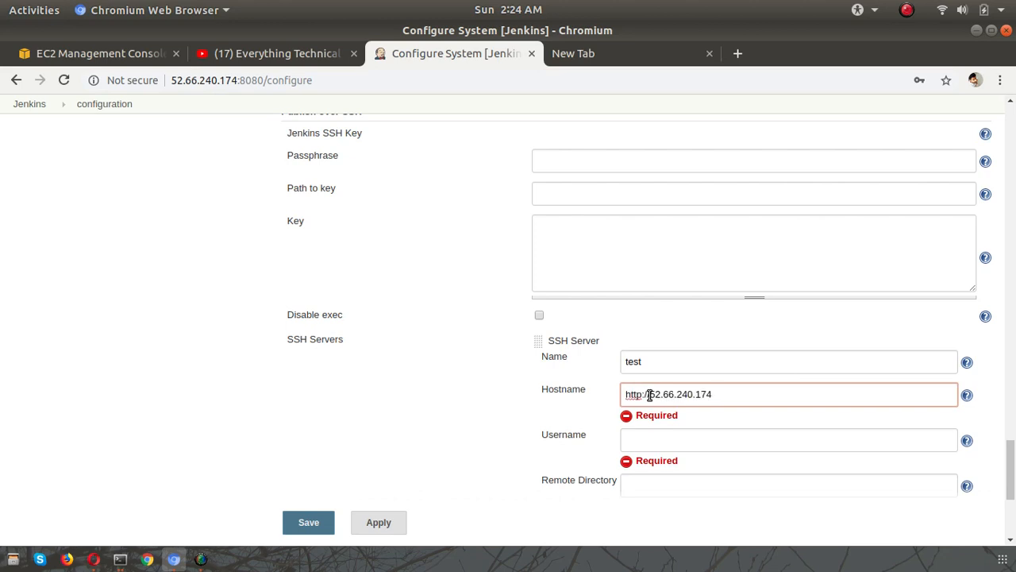
key(BackSpace)
key(BackSpace)
key(BackSpace)
key(BackSpace)
key(BackSpace)
key(BackSpace)
key(BackSpace)
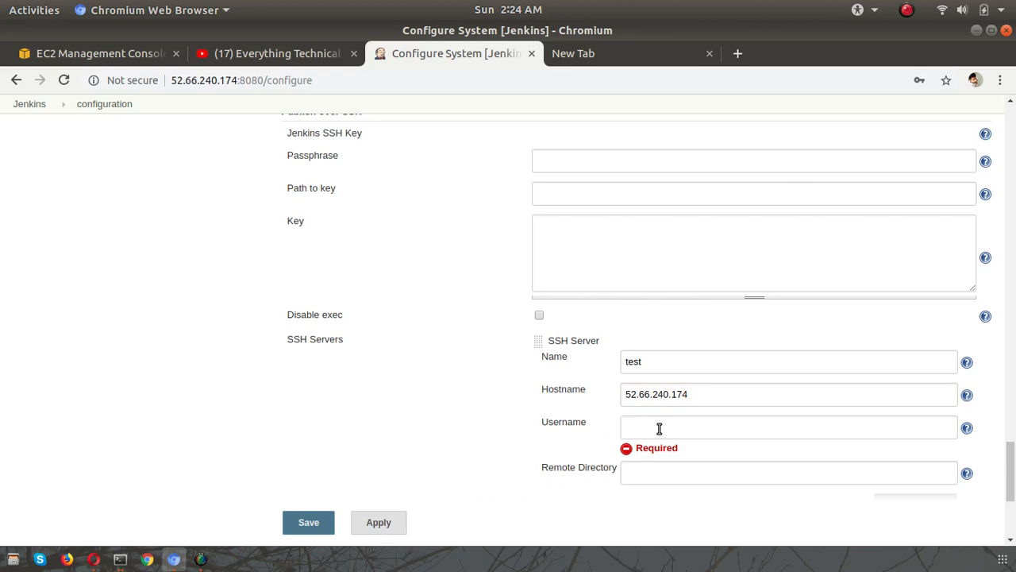
Step: Set the SSH server's username to ubuntu and its remote directory to /home/ubuntu/
click(659, 429)
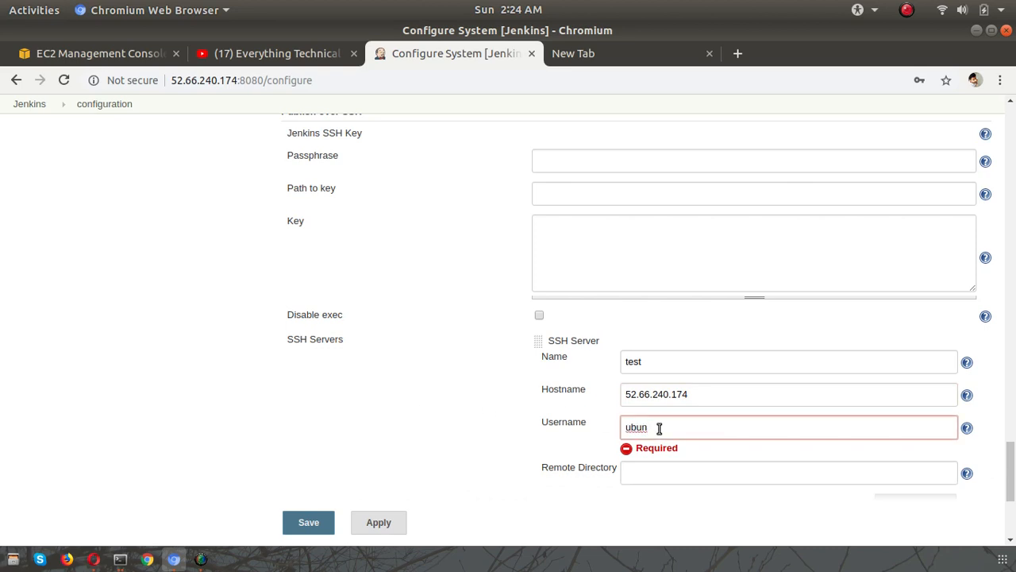
text(ubuntu)
click(473, 442)
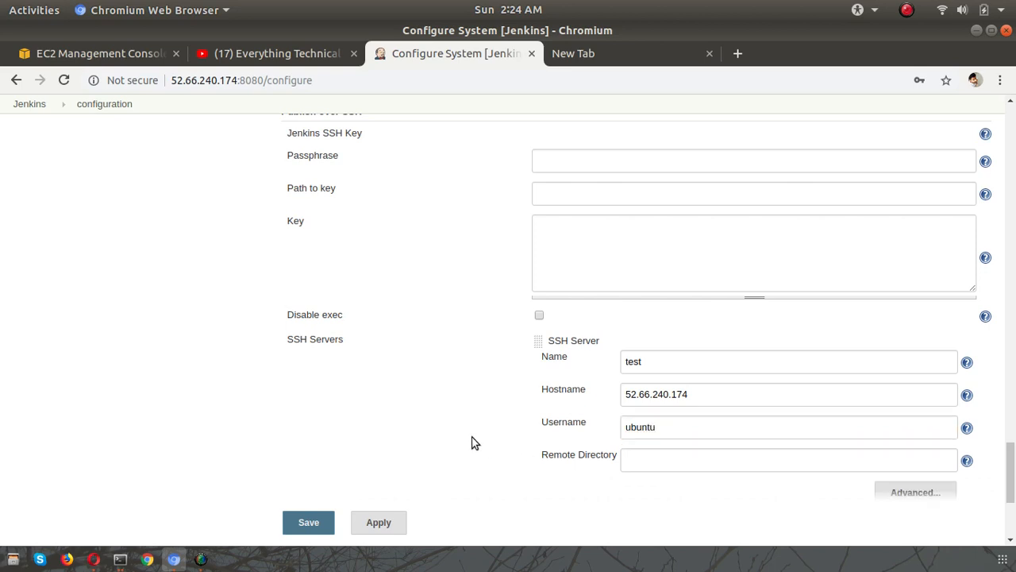
click(656, 461)
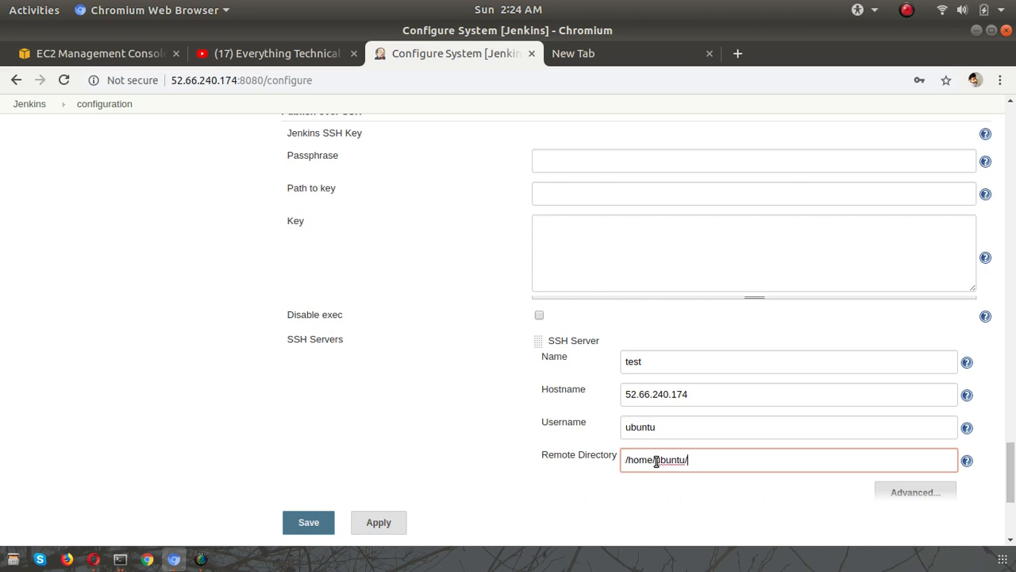
Step: Expand the SSH server's advanced settings and run a test of its configuration
scroll(483, 447, down, 4)
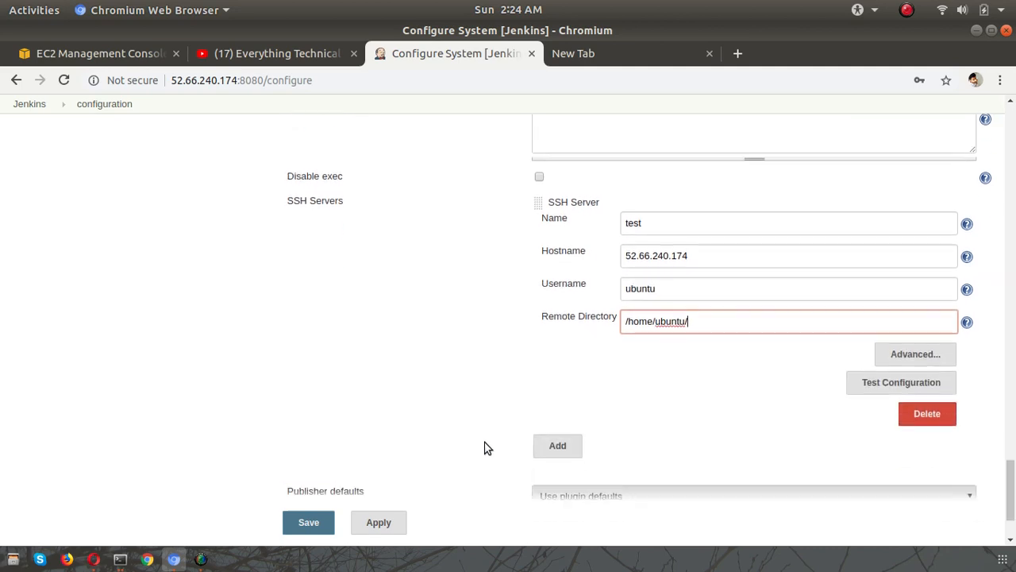
click(911, 342)
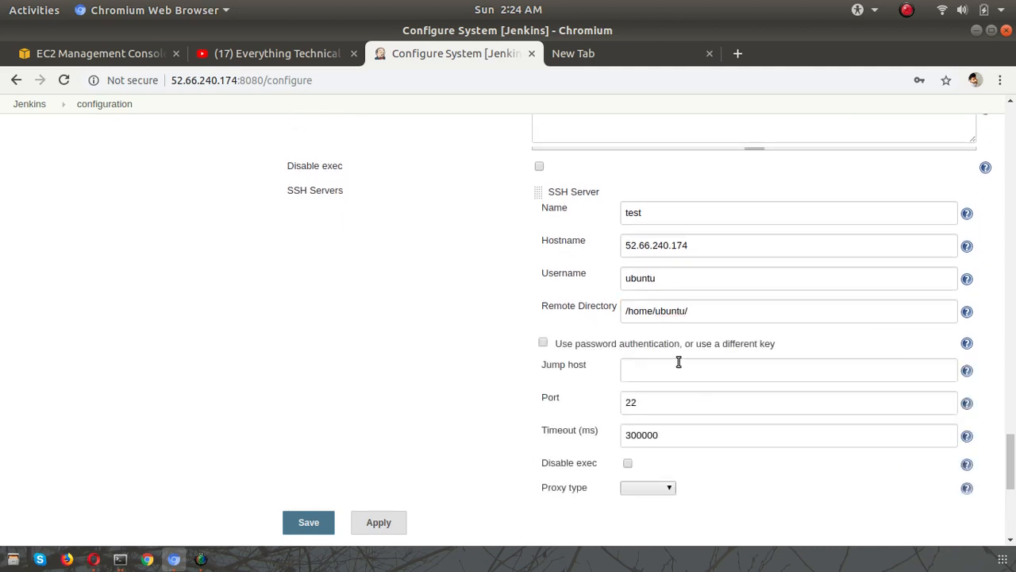
scroll(643, 449, down, 5)
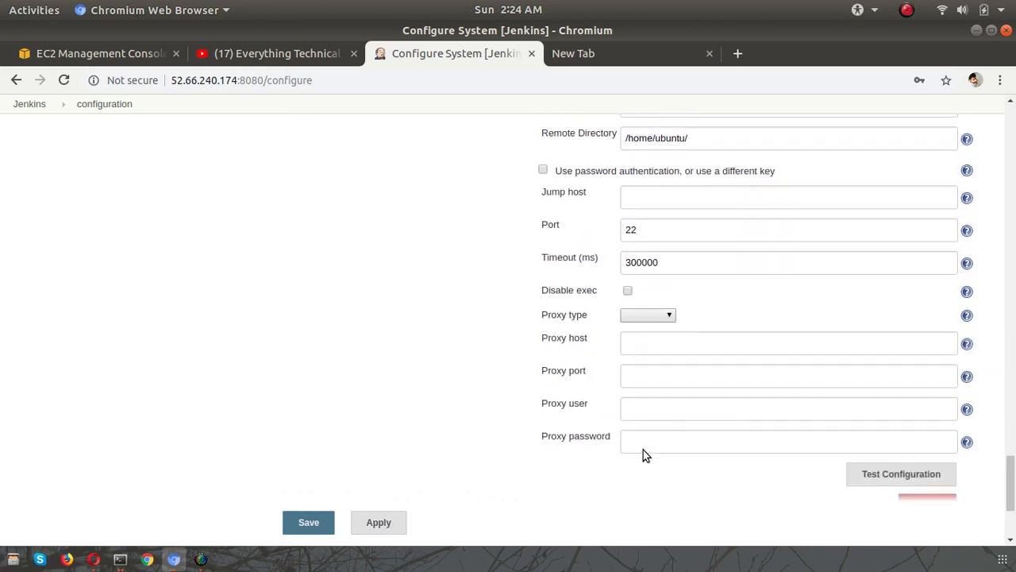
scroll(643, 450, down, 3)
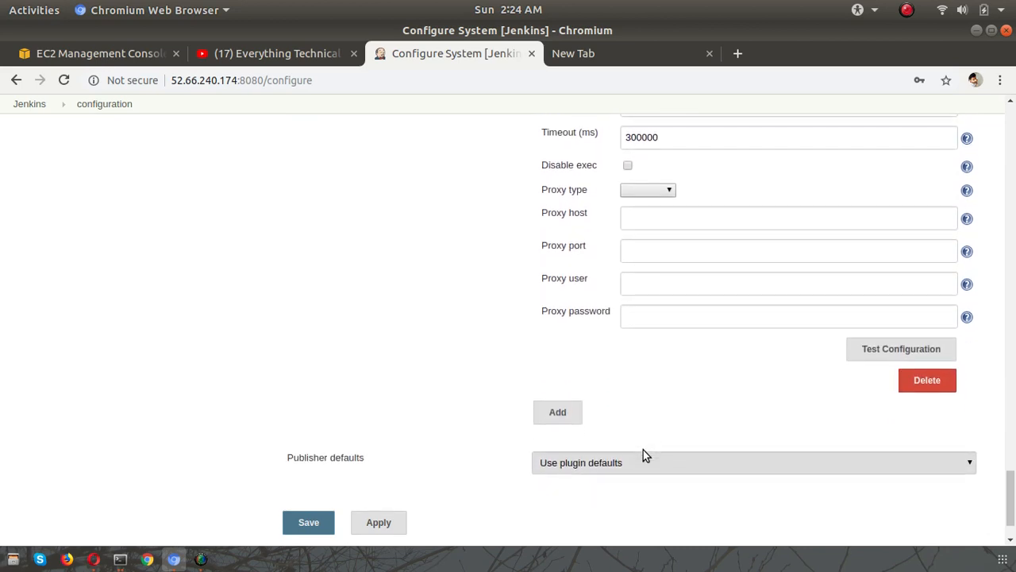
scroll(643, 449, up, 2)
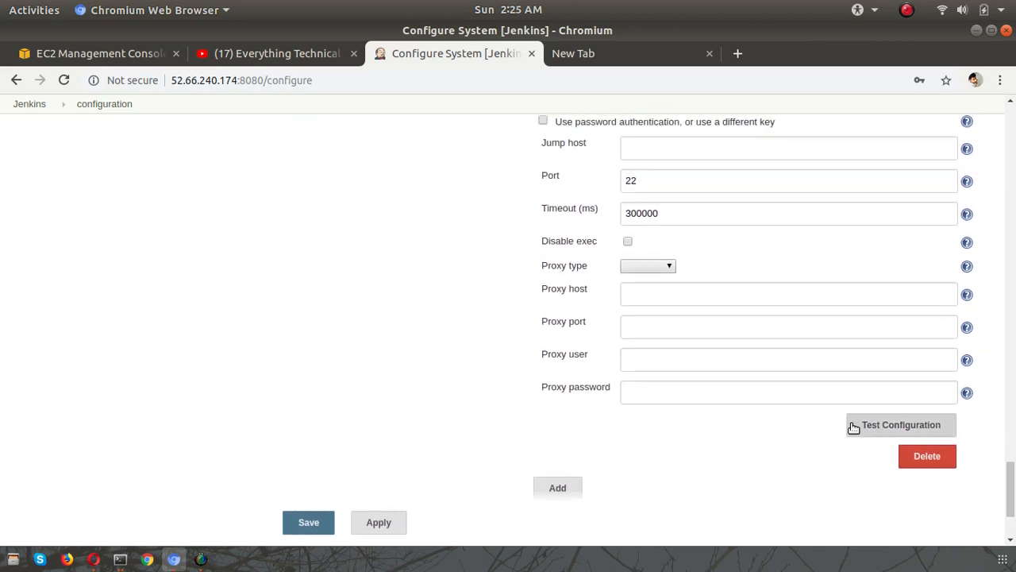
click(890, 427)
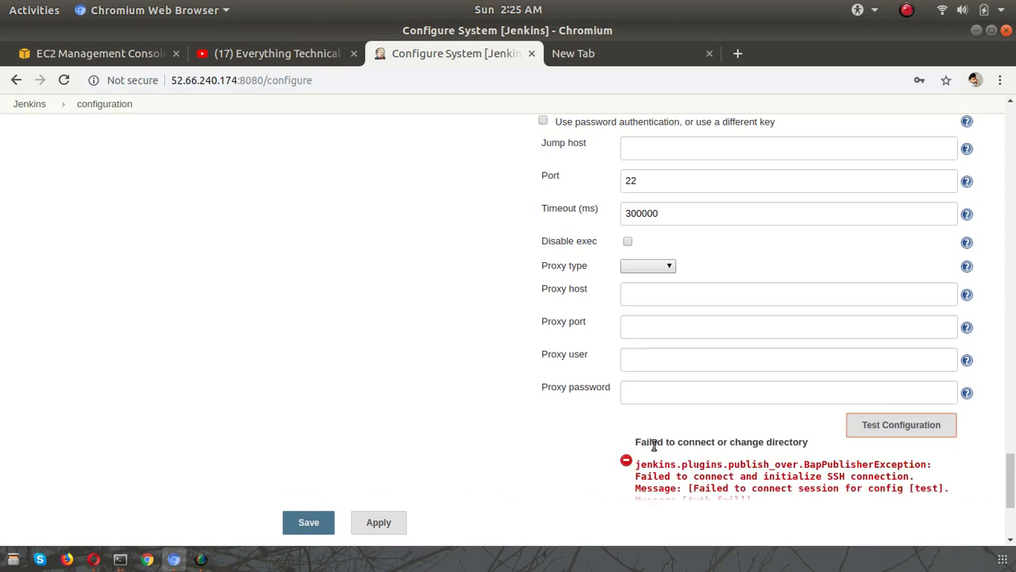
scroll(654, 445, down, 3)
scroll(652, 449, up, 10)
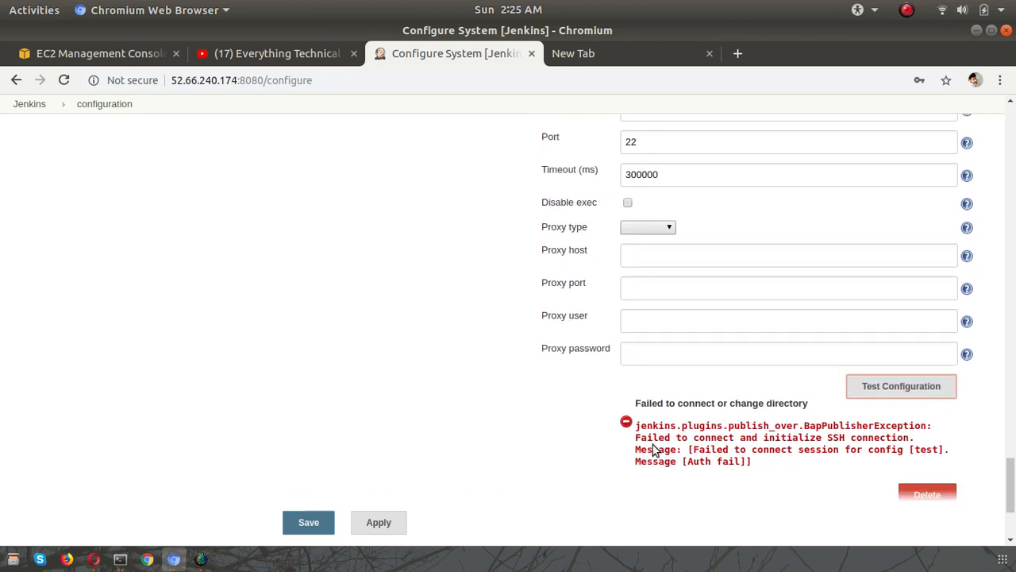
scroll(655, 445, up, 3)
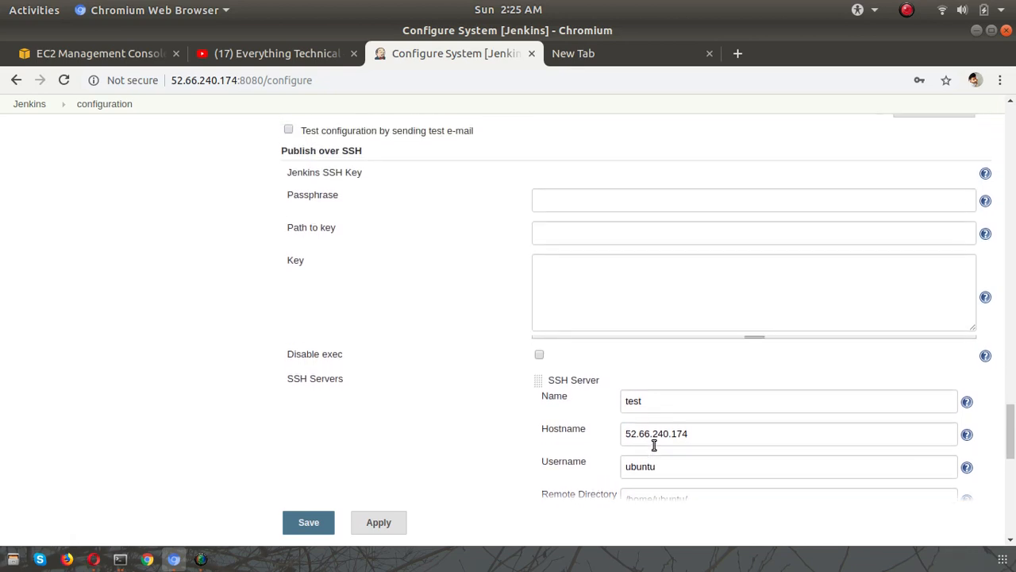
scroll(654, 446, up, 1)
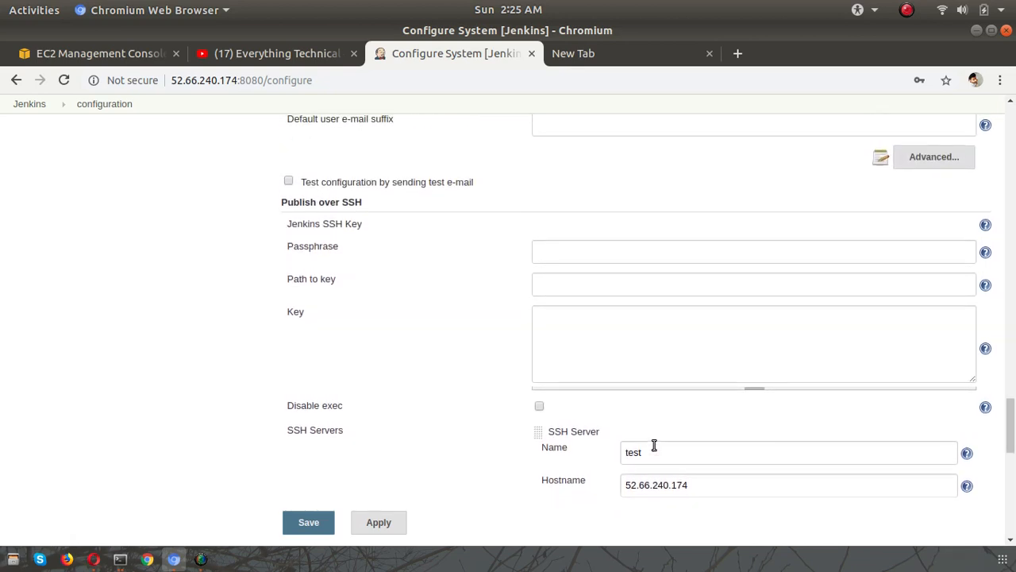
click(656, 451)
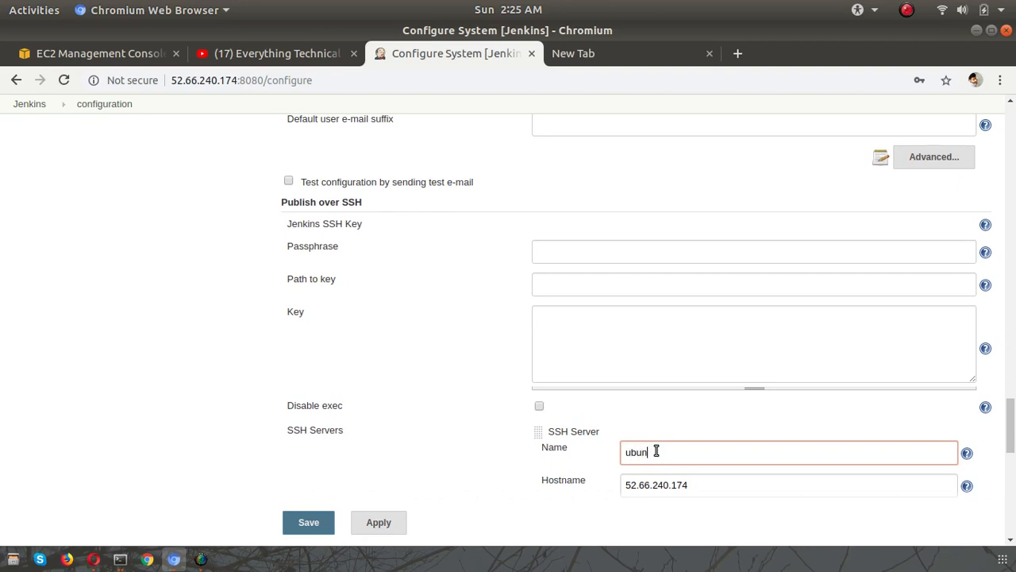
text(ubuntu@)
click(664, 484)
double_click(663, 484)
key(ctrl+c)
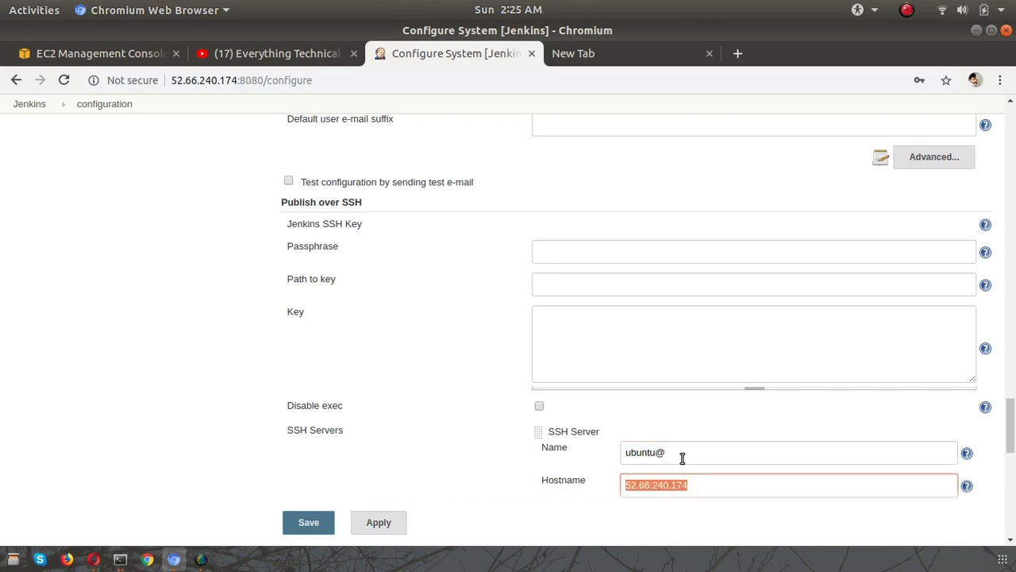
click(682, 458)
key(ctrl+v)
Step: Test the configuration of the renamed SSH server and review the full result message
scroll(681, 458, down, 6)
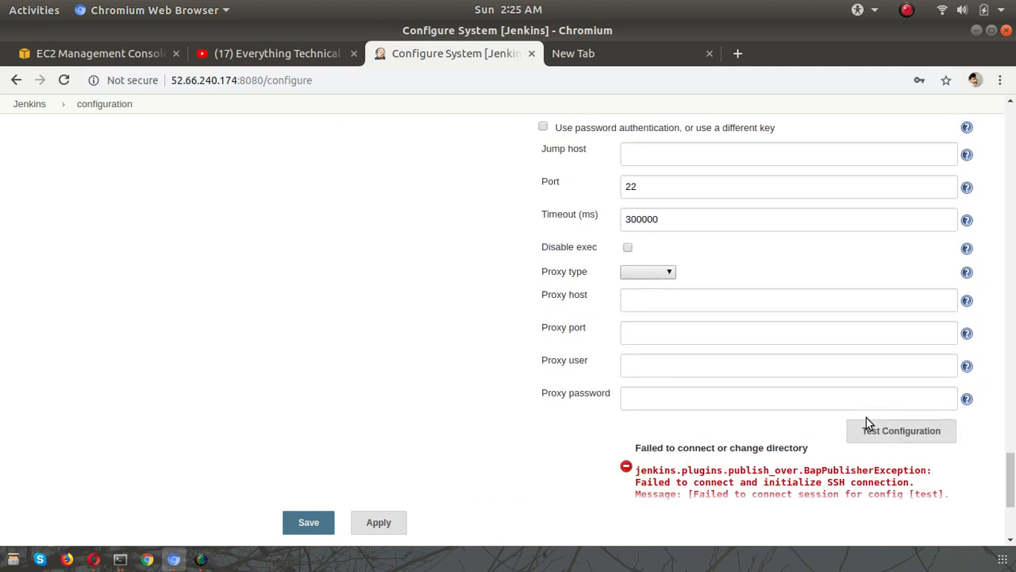
click(902, 433)
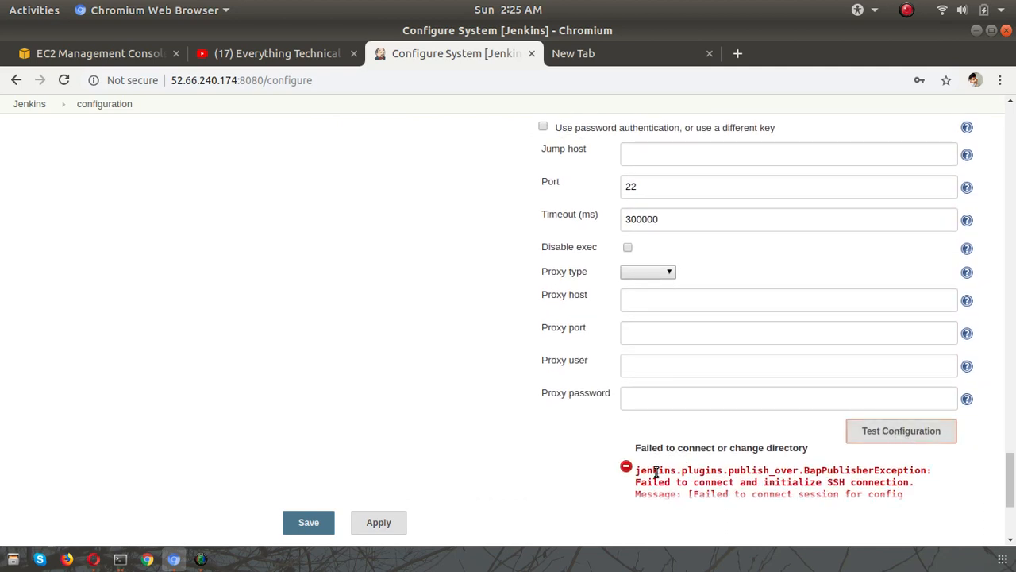
scroll(608, 424, down, 5)
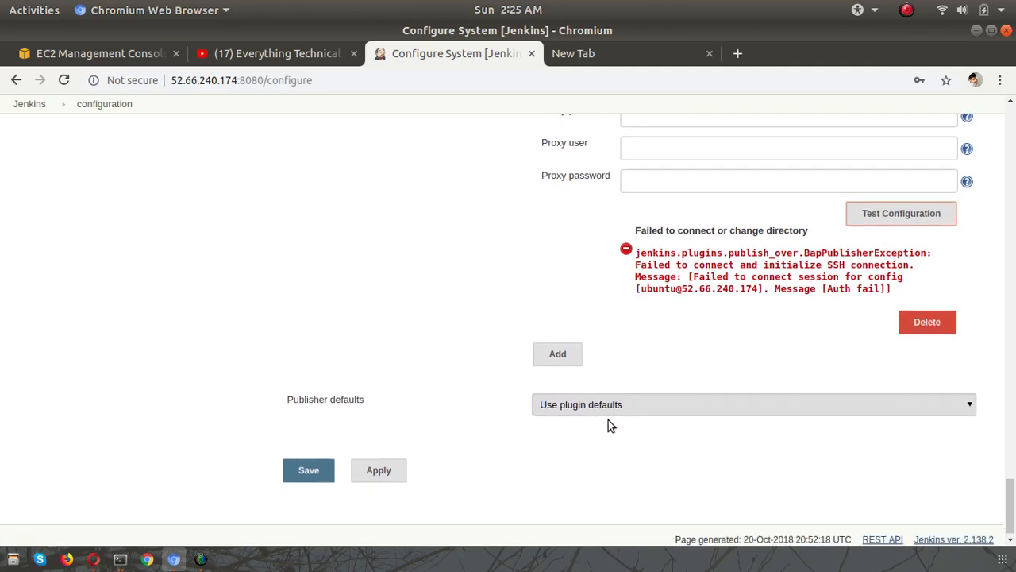
scroll(608, 425, up, 3)
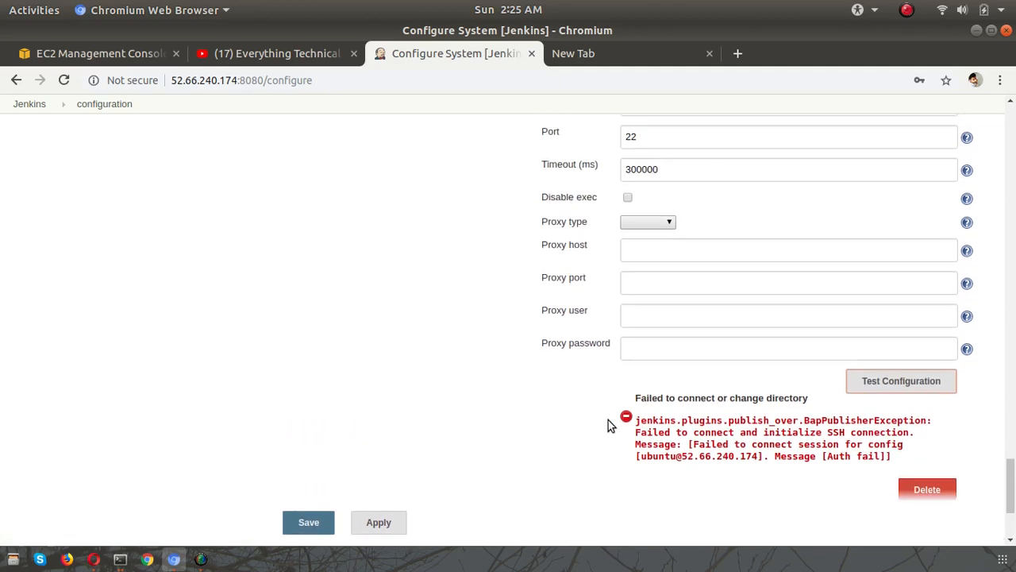
Step: Enable the Disable exec option in the general Publish over SSH key settings, leaving the passphrase and key empty
scroll(608, 425, up, 9)
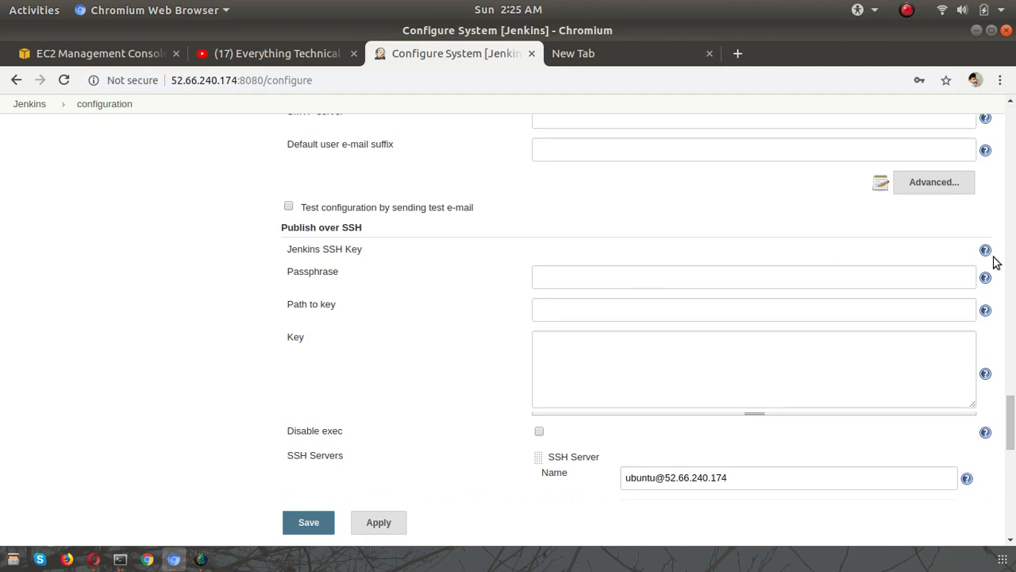
click(901, 282)
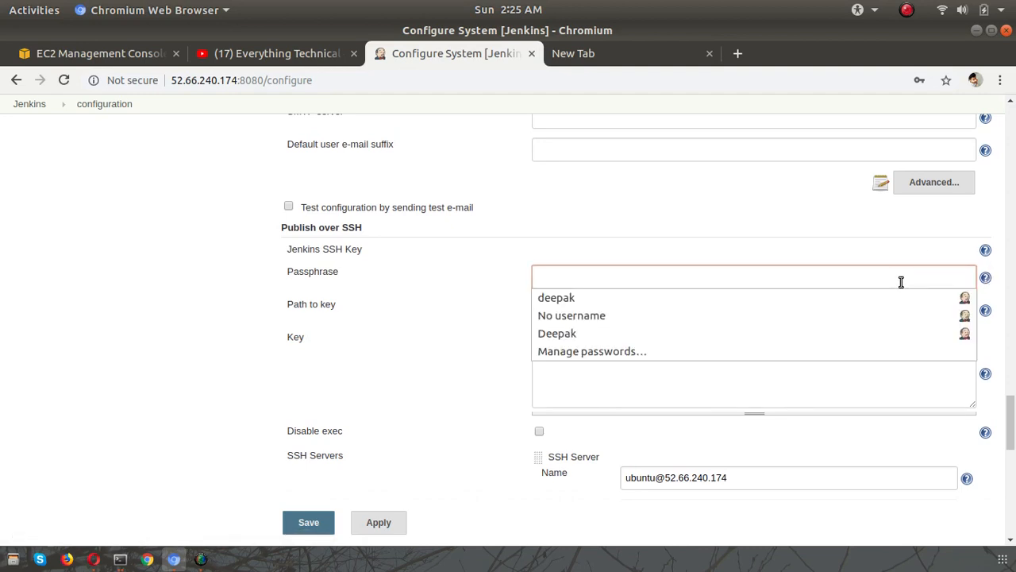
click(508, 312)
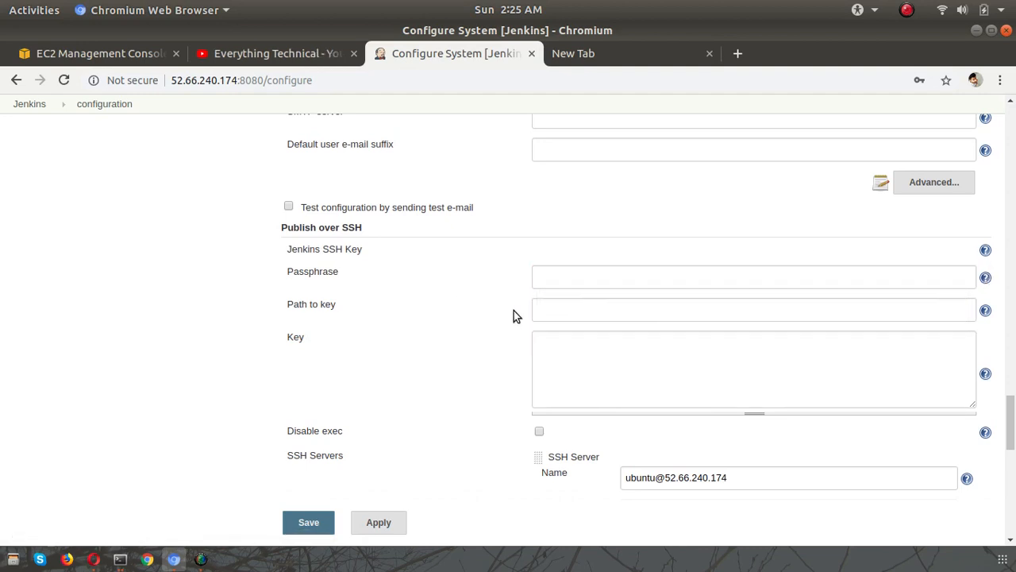
click(604, 369)
scroll(428, 392, down, 2)
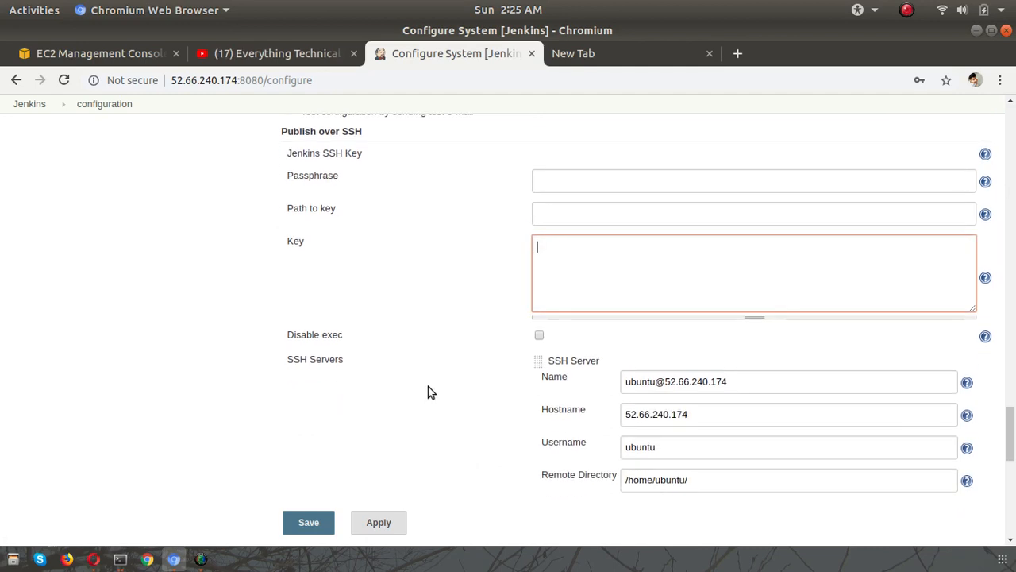
click(539, 335)
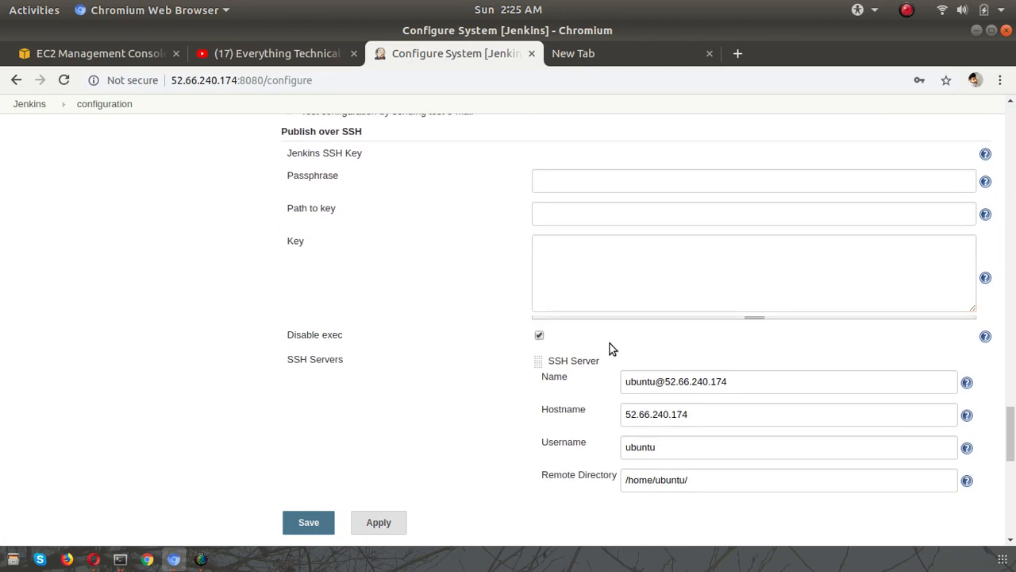
scroll(610, 347, down, 4)
scroll(609, 349, down, 3)
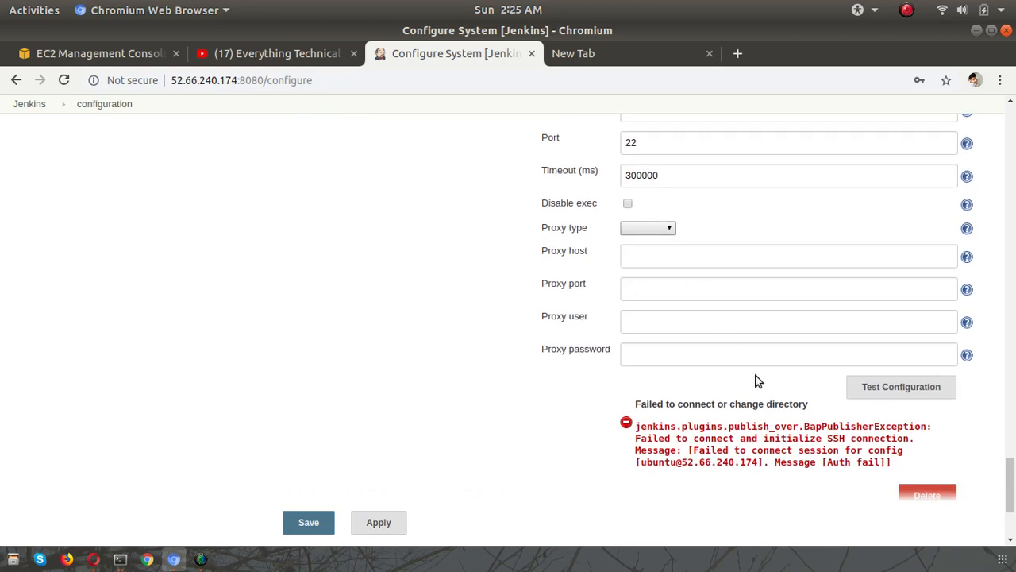
scroll(758, 382, down, 3)
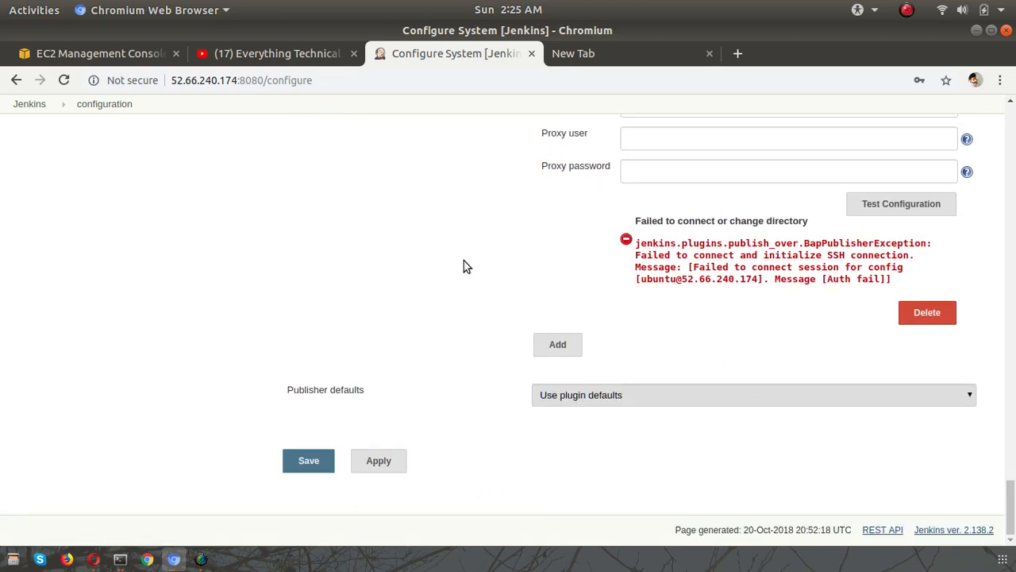
scroll(477, 262, up, 5)
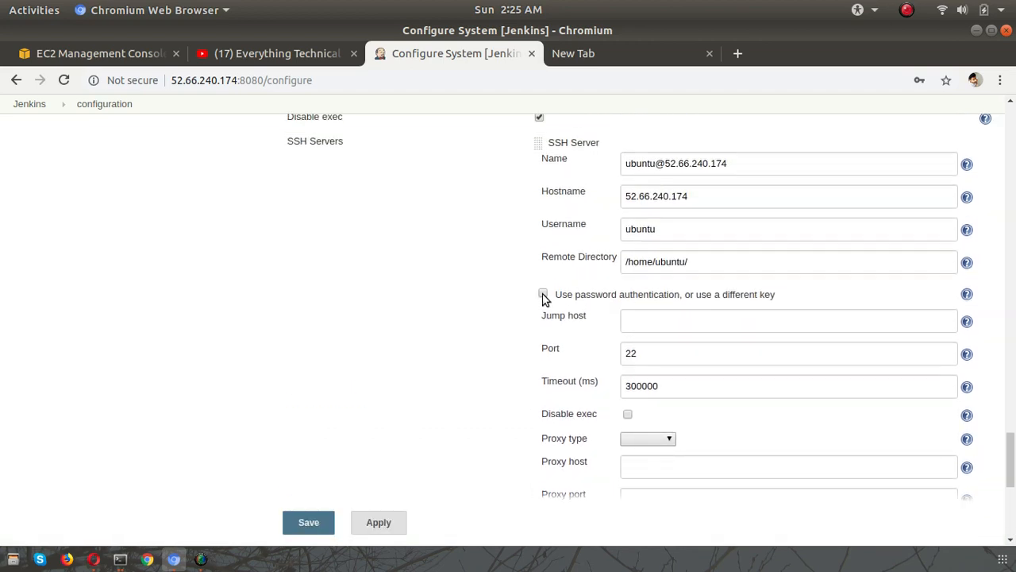
click(542, 296)
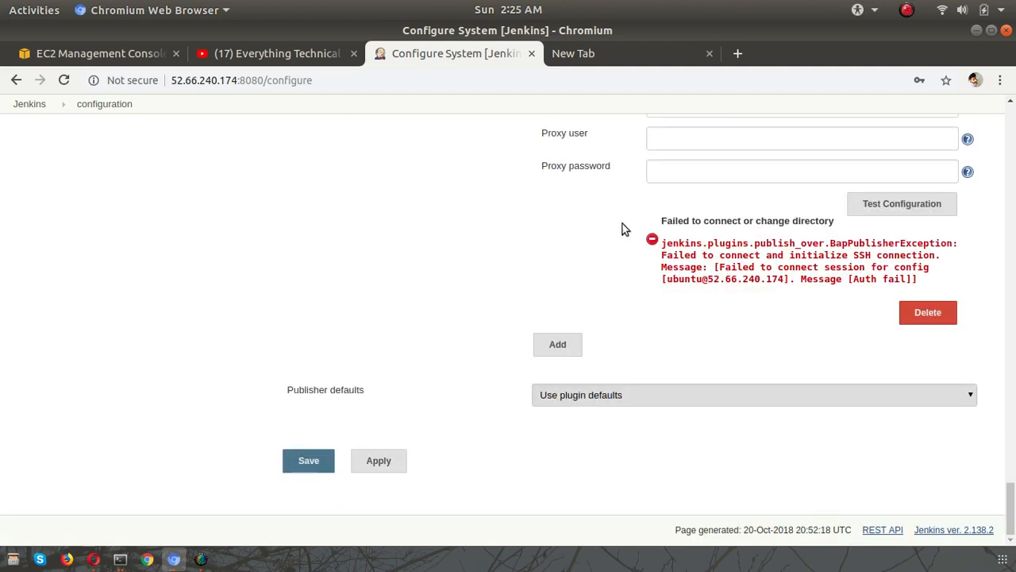
Step: Set the SSH server's path to key to /var/lib/jenkins/.ssh/test.pem, leaving its passphrase empty
scroll(622, 228, up, 4)
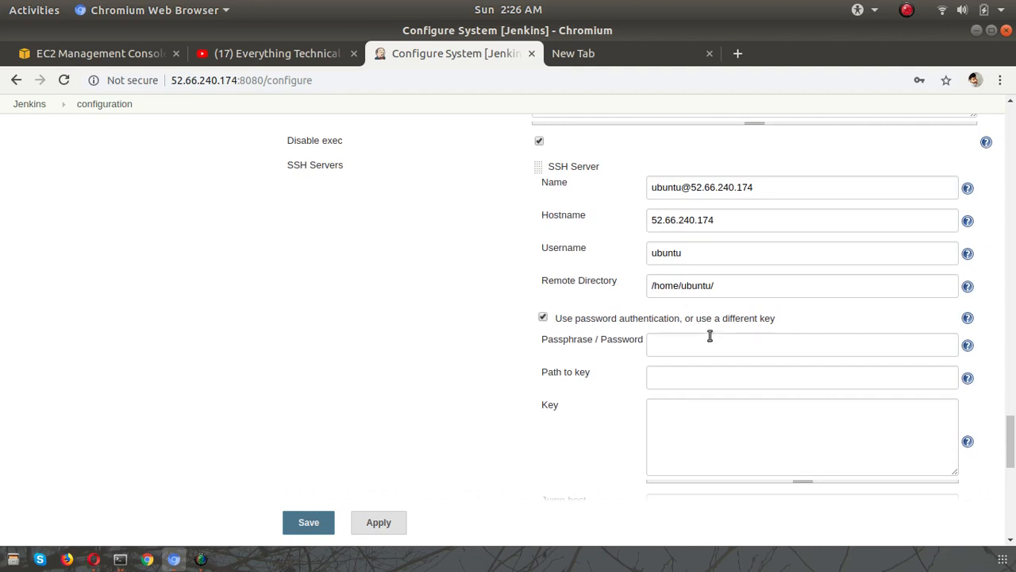
click(711, 342)
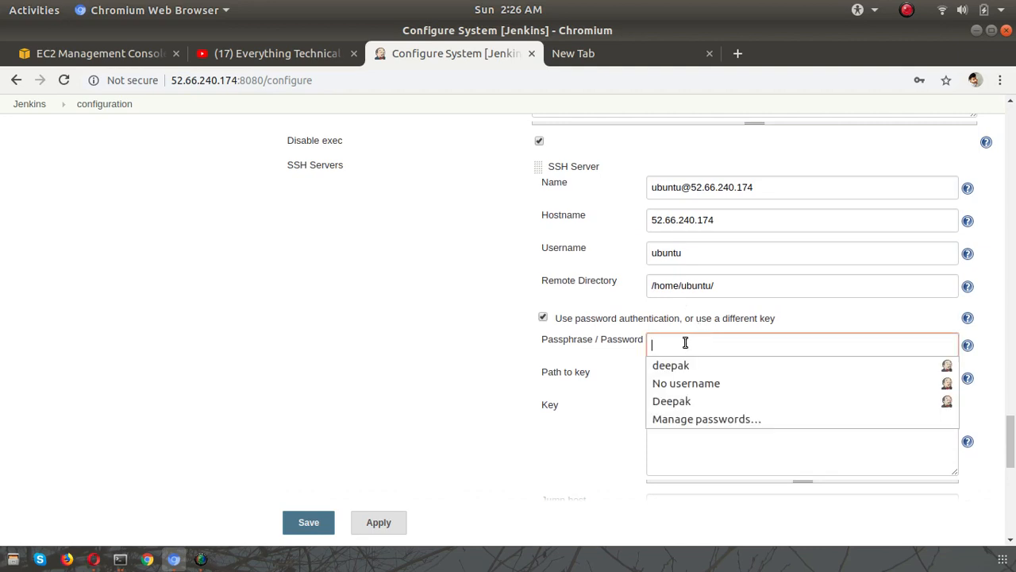
click(535, 345)
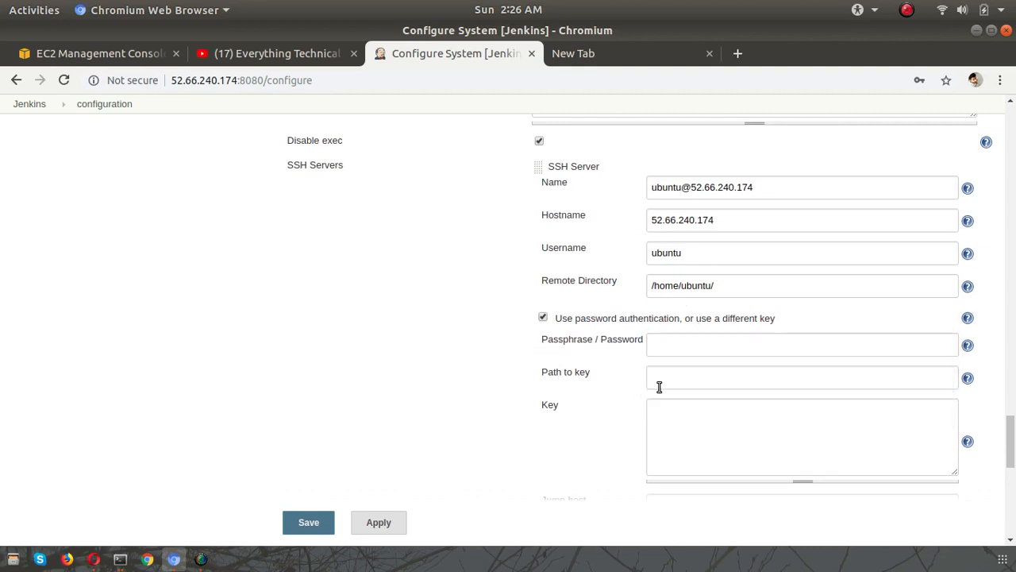
click(683, 382)
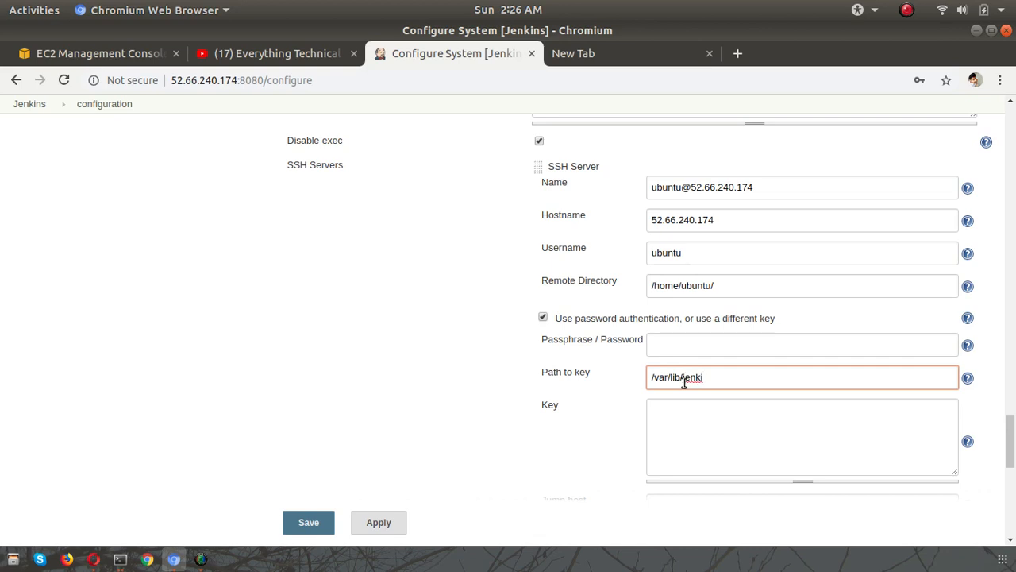
text(/.ssh/test.pem)
click(367, 366)
Step: Test the SSH server's configuration with the test.pem key path and review its connection settings
scroll(493, 405, down, 5)
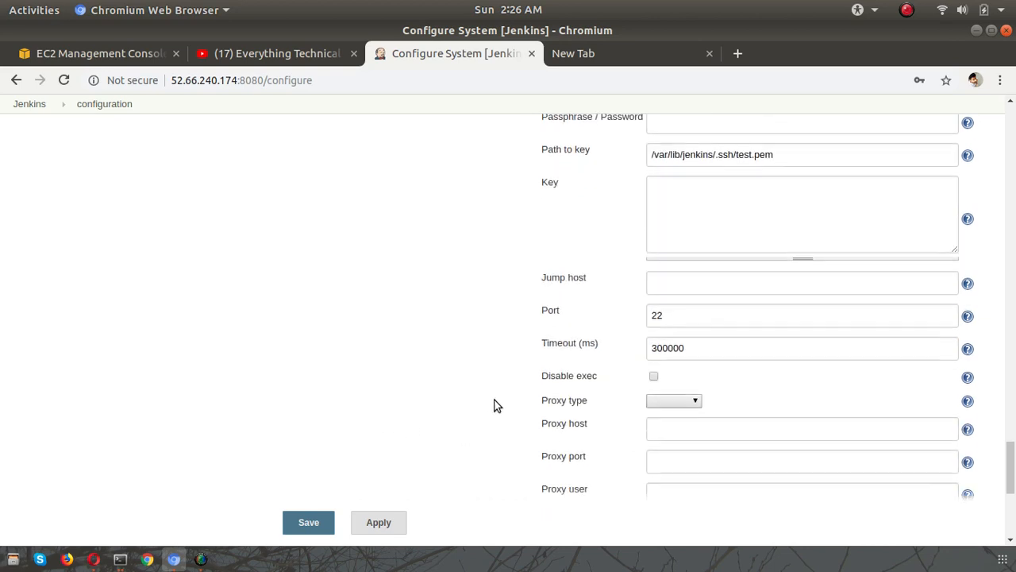
scroll(494, 405, up, 3)
scroll(494, 405, down, 5)
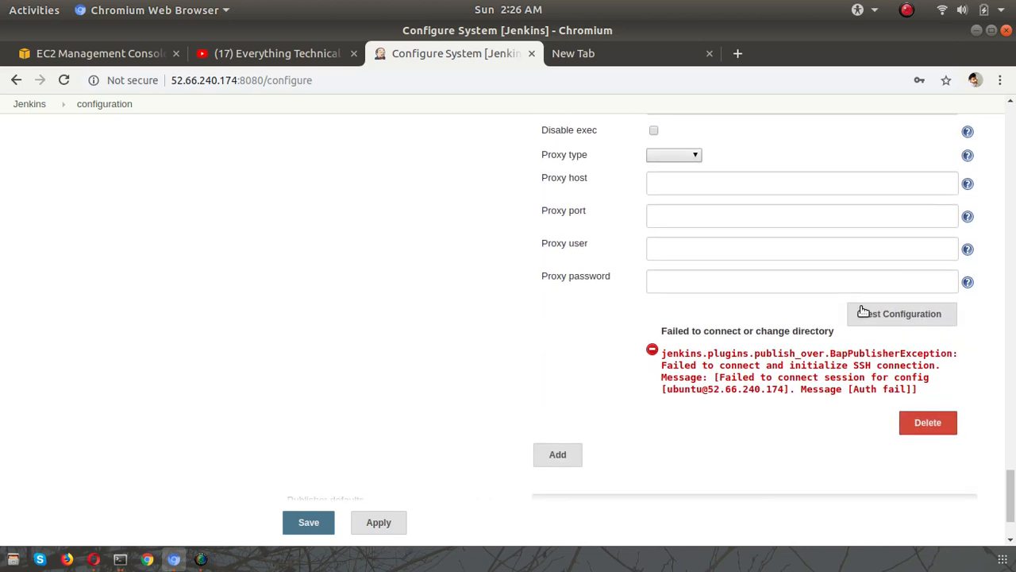
click(887, 315)
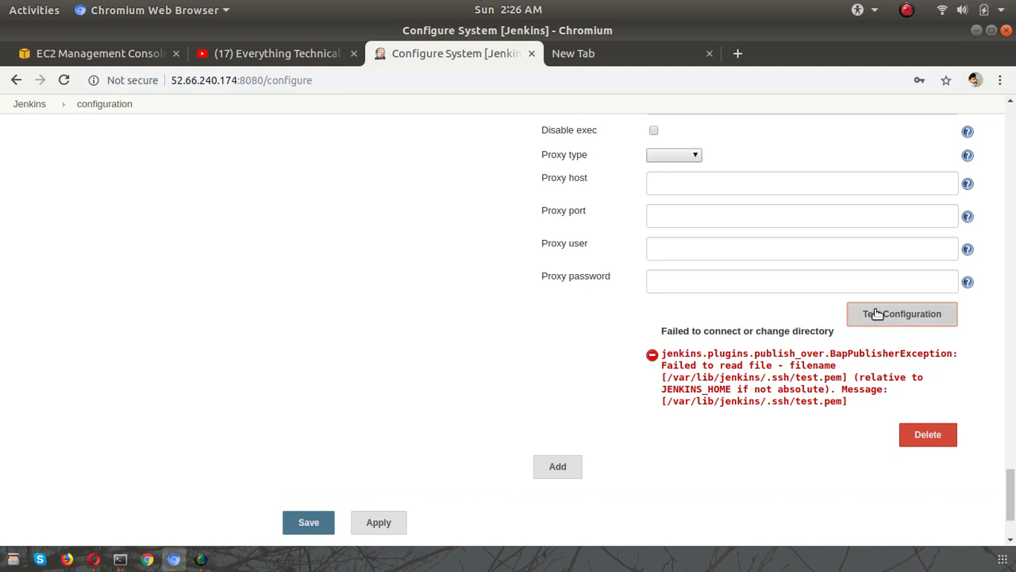
scroll(665, 330, up, 10)
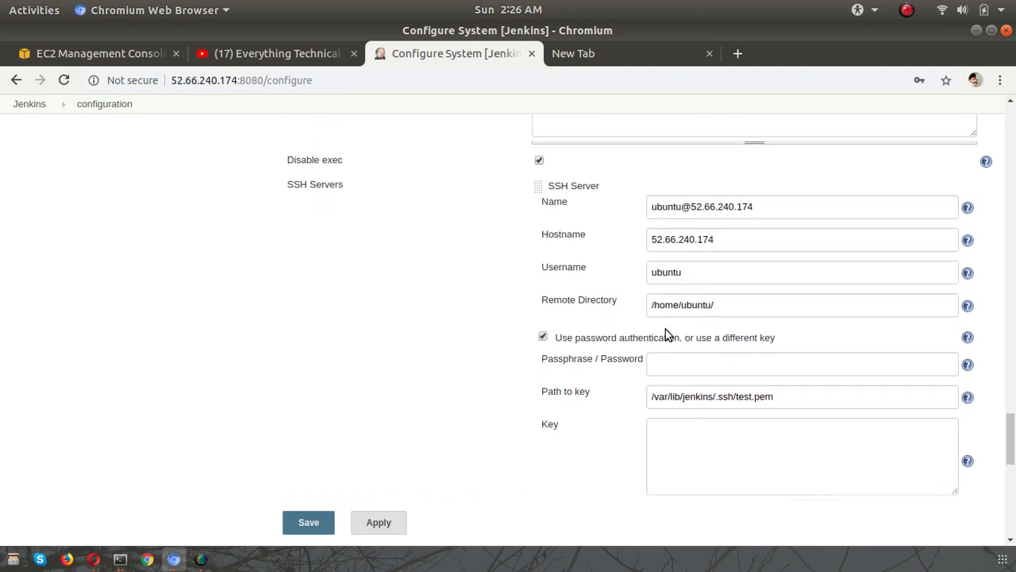
Step: Turn off the general Disable exec option for Publish over SSH and retest the SSH server's configuration
scroll(458, 284, up, 3)
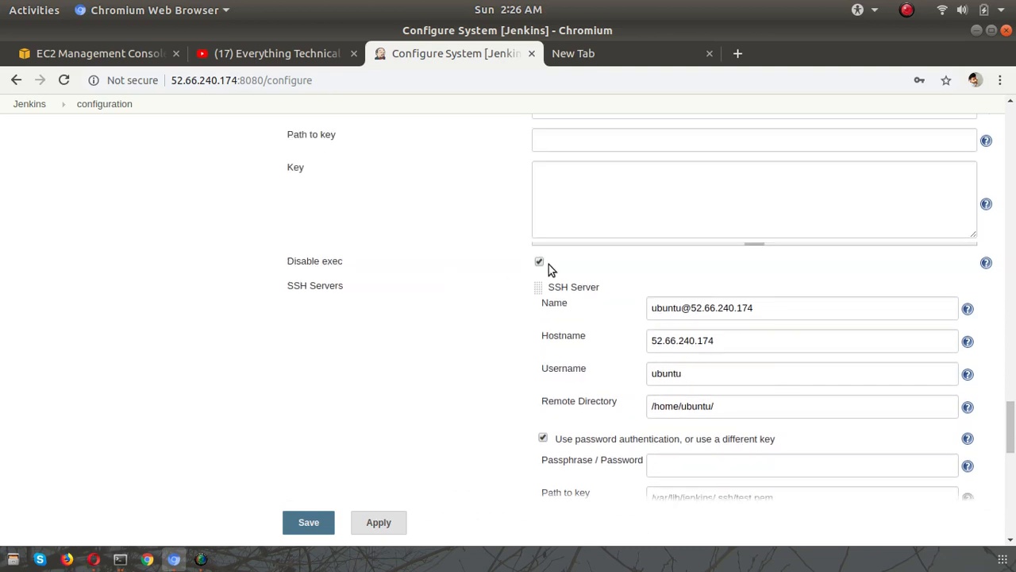
scroll(442, 318, down, 10)
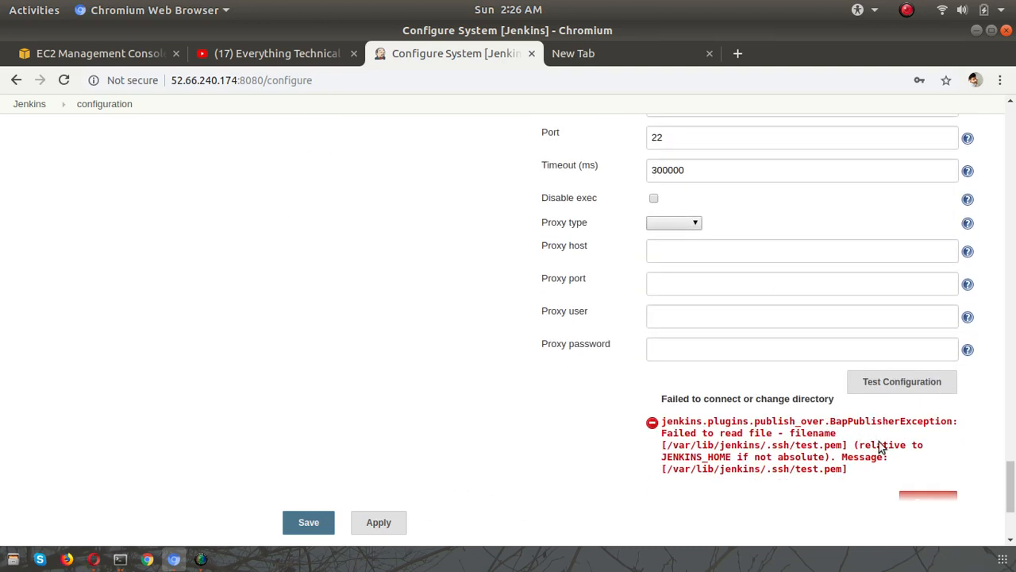
click(903, 391)
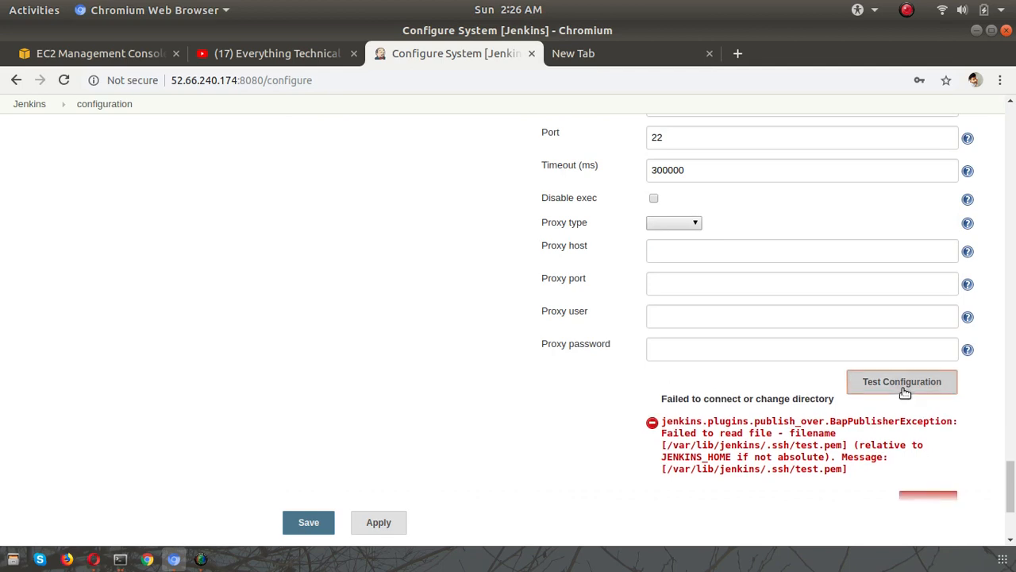
click(905, 392)
scroll(661, 305, up, 5)
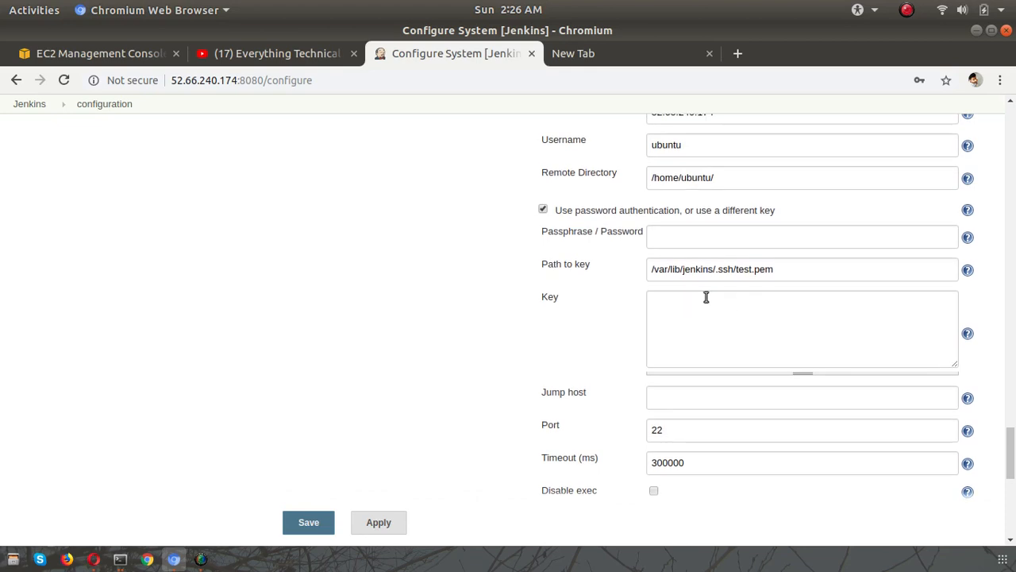
click(732, 302)
click(701, 232)
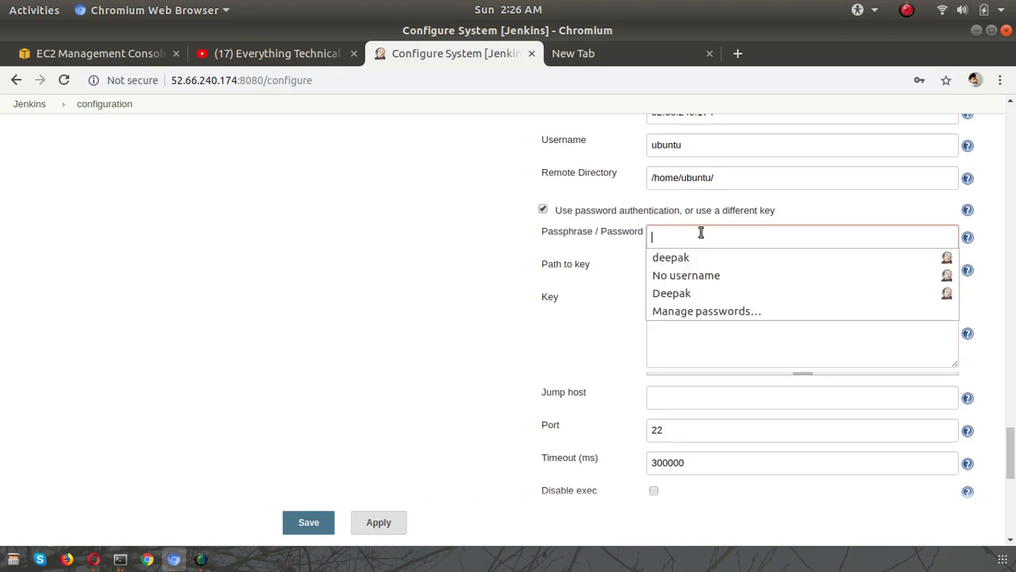
click(471, 286)
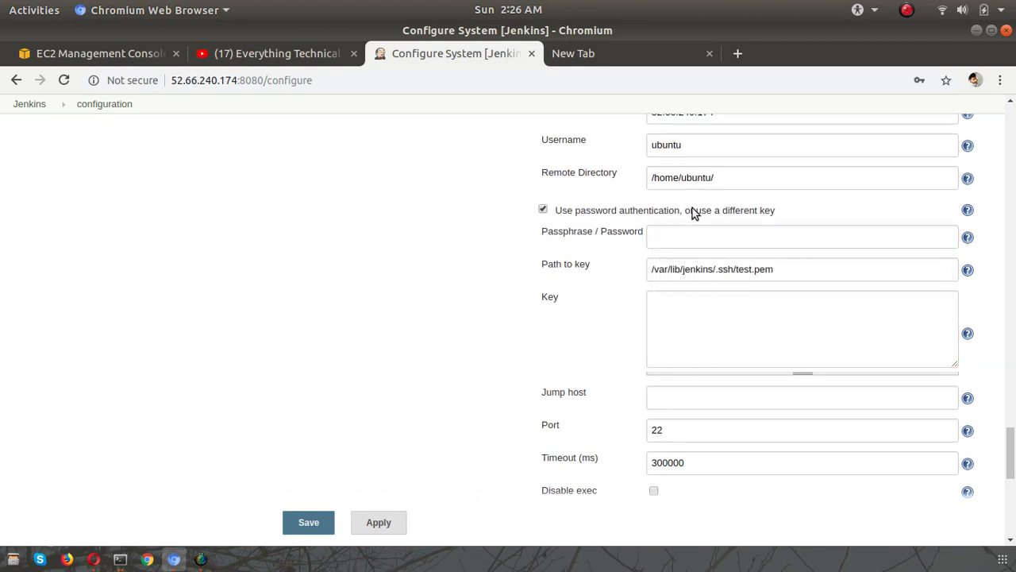
Step: Shorten the SSH server's name to ubuntu by removing the host address part
scroll(693, 213, up, 1)
scroll(693, 213, up, 2)
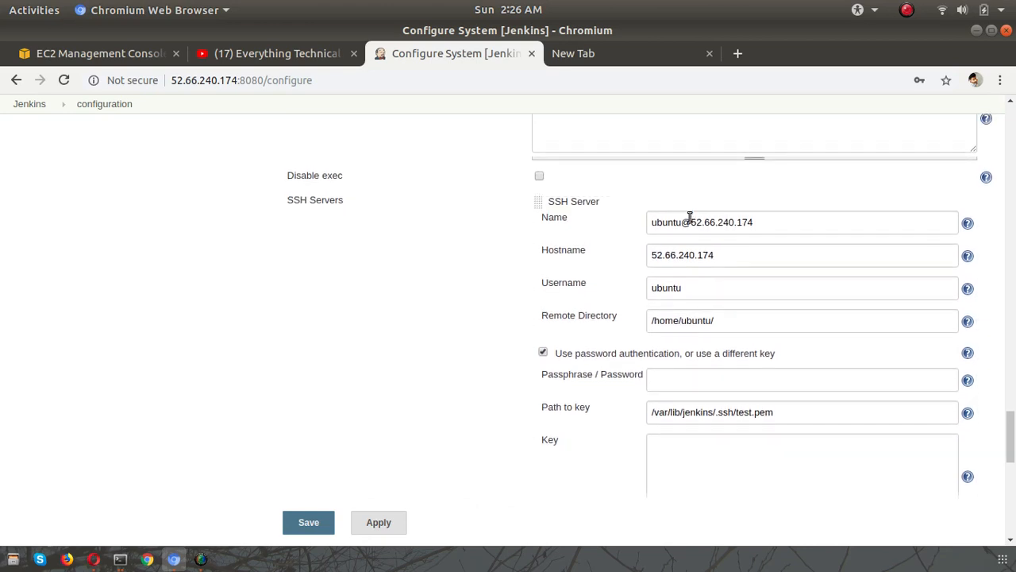
drag(686, 221, 776, 221)
key(BackSpace)
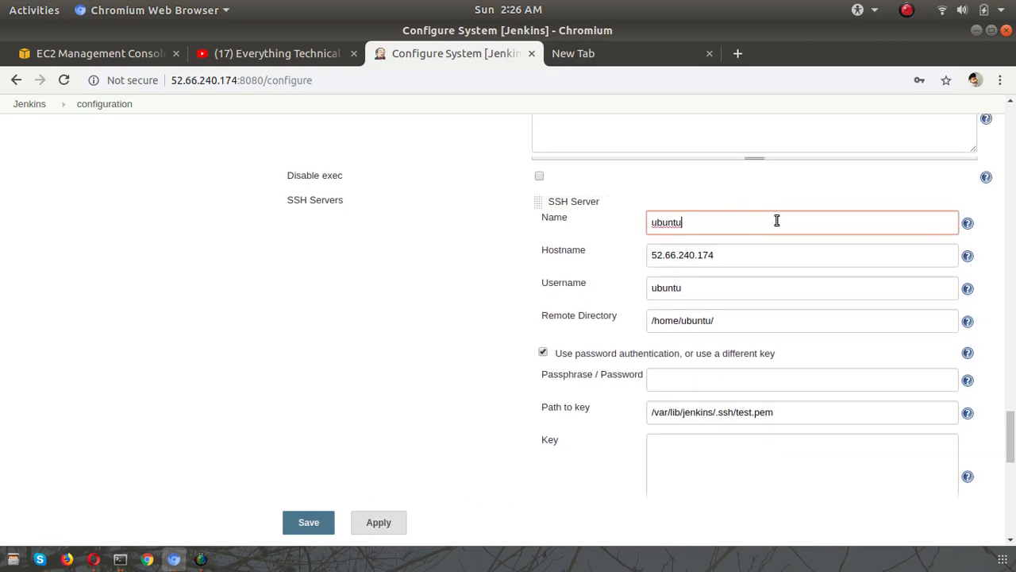
click(370, 274)
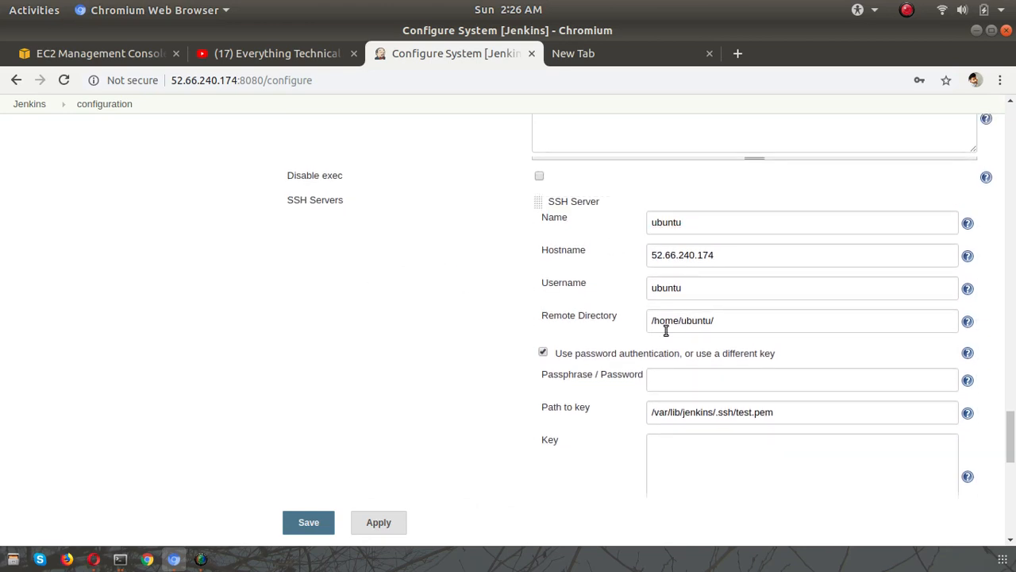
Step: Clear the SSH server's remote directory and test the configuration without it
scroll(666, 330, down, 1)
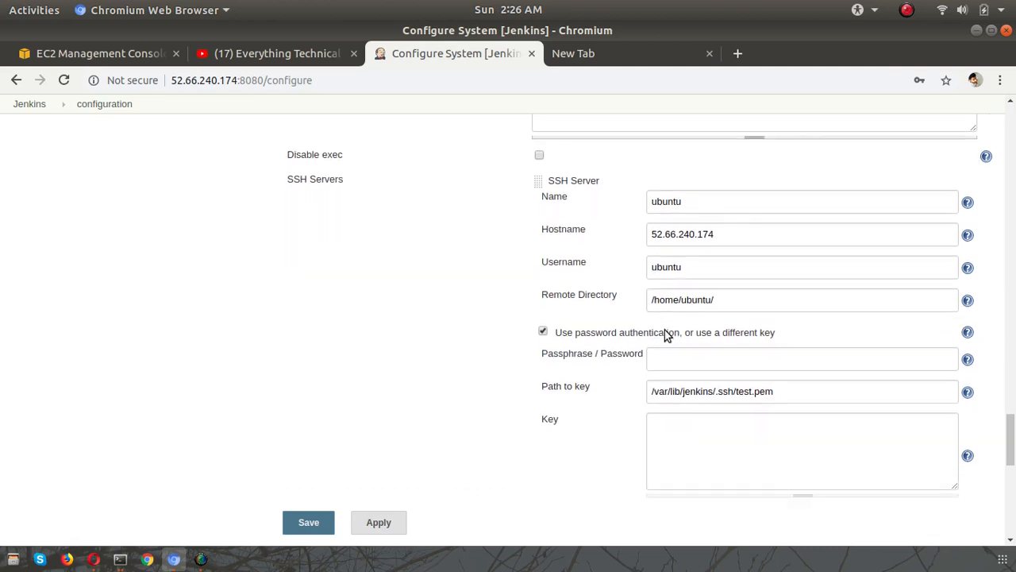
click(696, 299)
key(ctrl+a)
key(BackSpace)
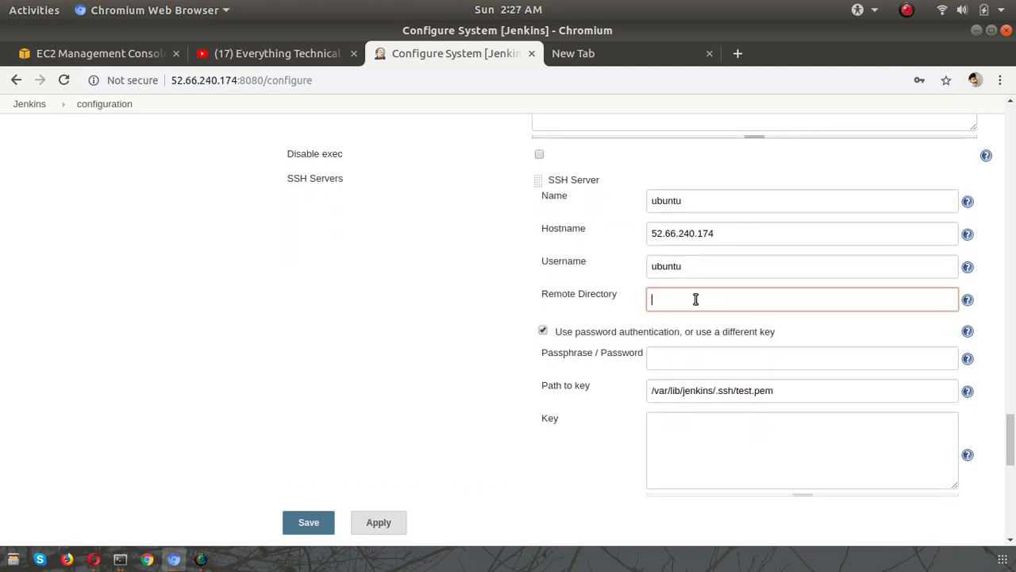
scroll(481, 394, down, 7)
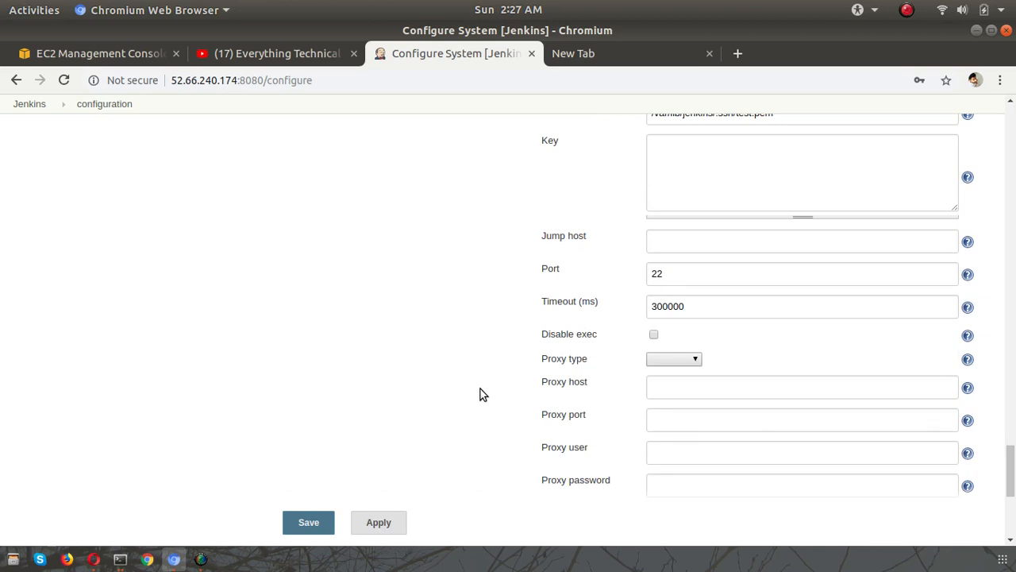
scroll(481, 393, down, 8)
click(888, 196)
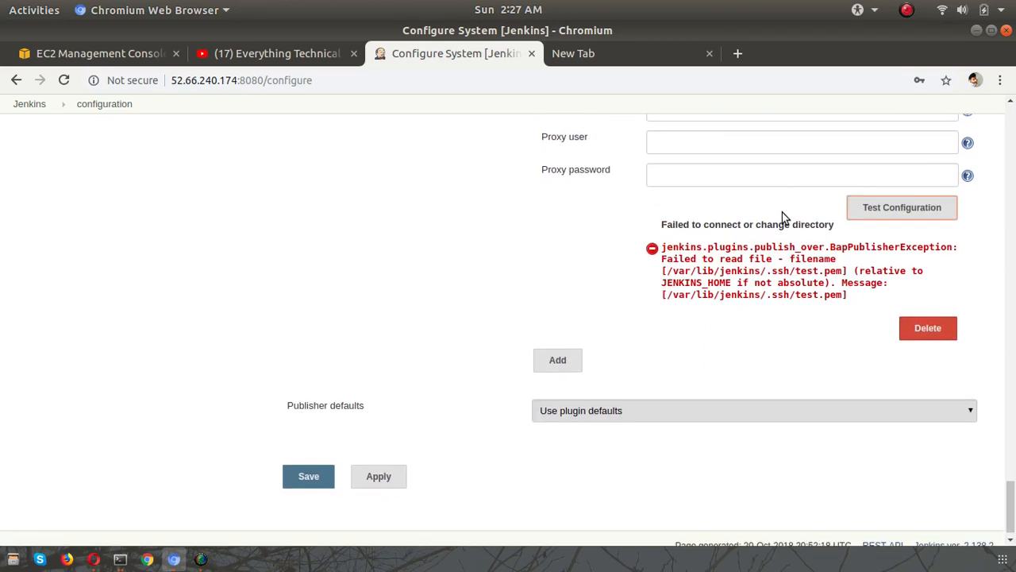
Step: Examine the error details from the SSH configuration test and compare them with the server's path to key
scroll(782, 212, up, 3)
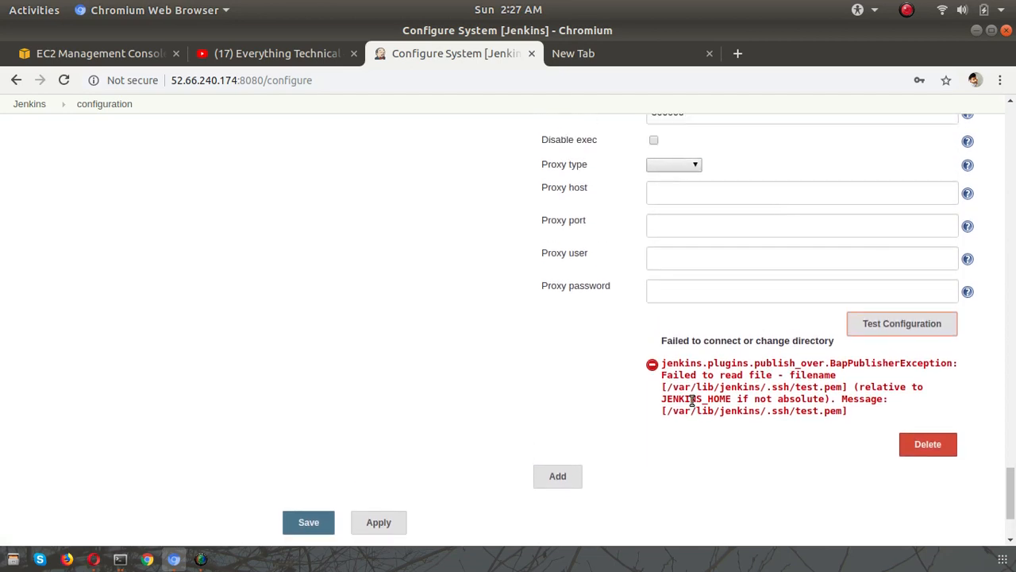
click(720, 393)
drag(720, 393, 837, 398)
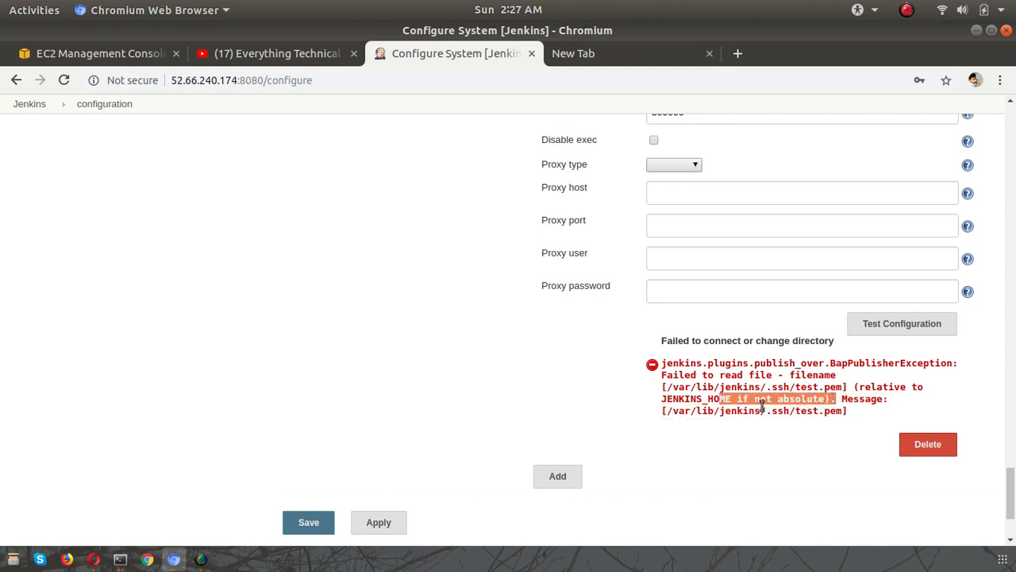
drag(670, 412, 703, 411)
click(739, 365)
drag(740, 365, 951, 362)
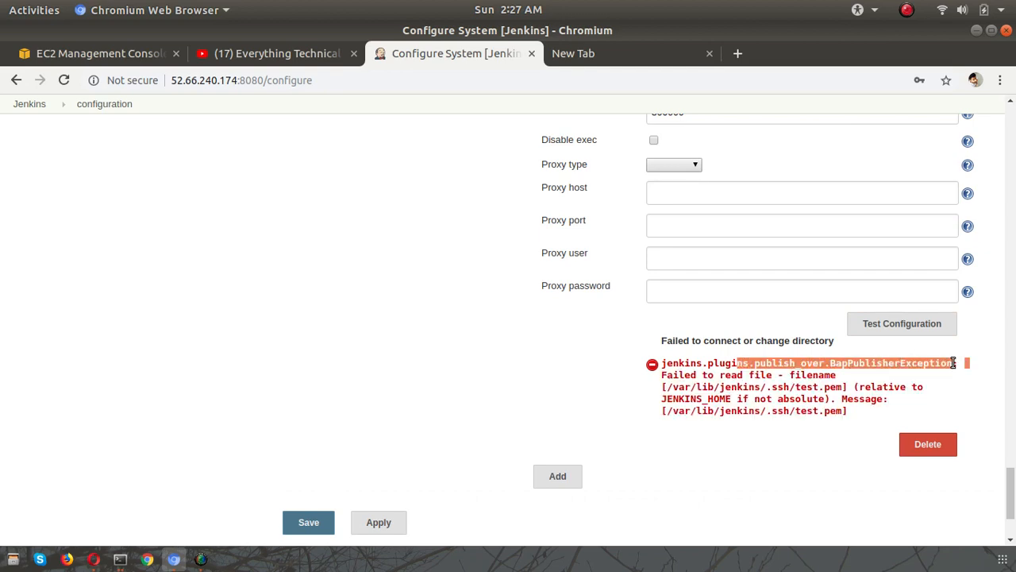
drag(703, 375, 840, 376)
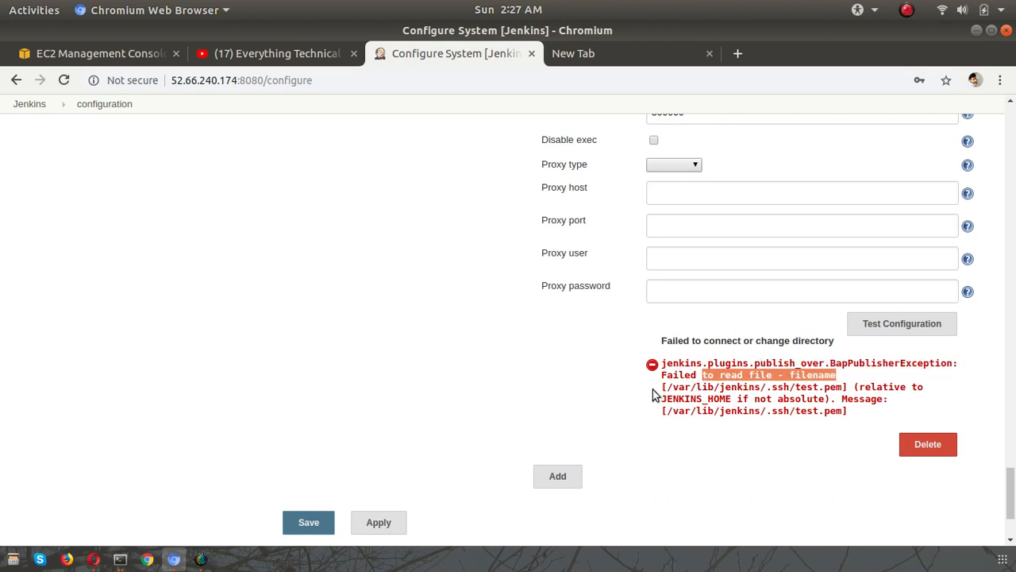
scroll(488, 358, up, 8)
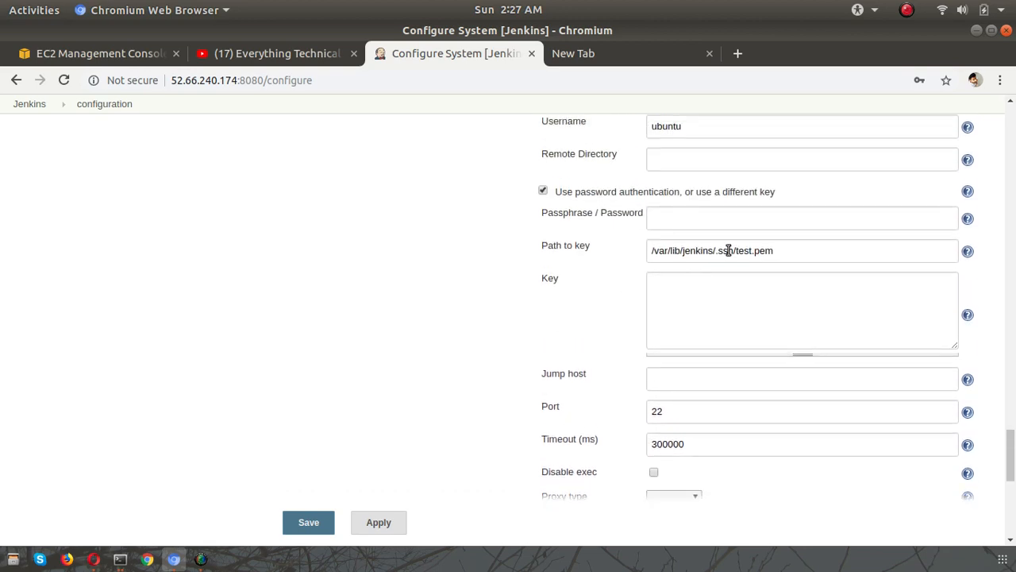
drag(729, 250, 790, 253)
click(788, 254)
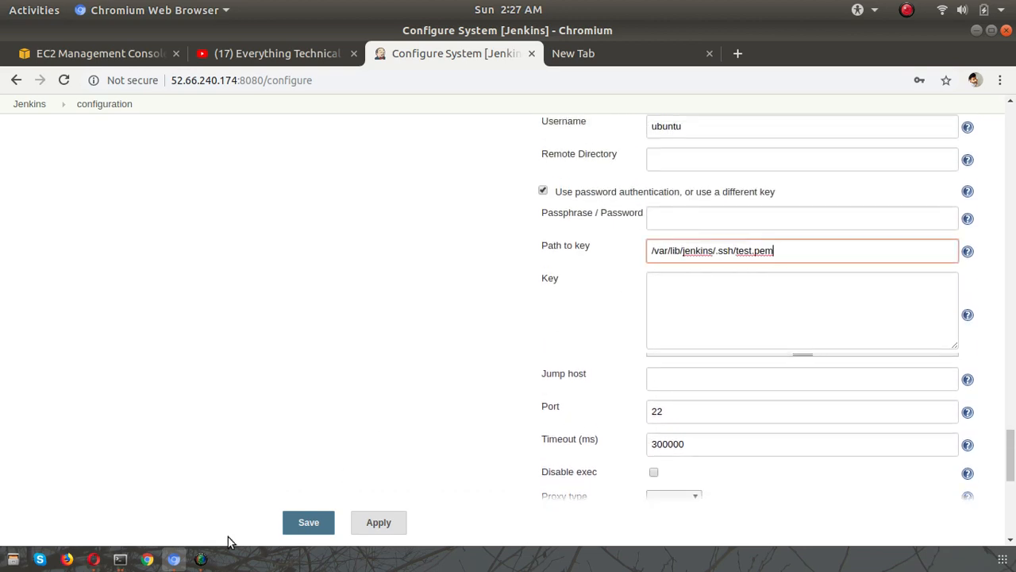
Step: Switch to the root terminal session on ip-172-31-1-181, change to /var/lib/jenkins/.ssh/ and list its files with ll
click(119, 559)
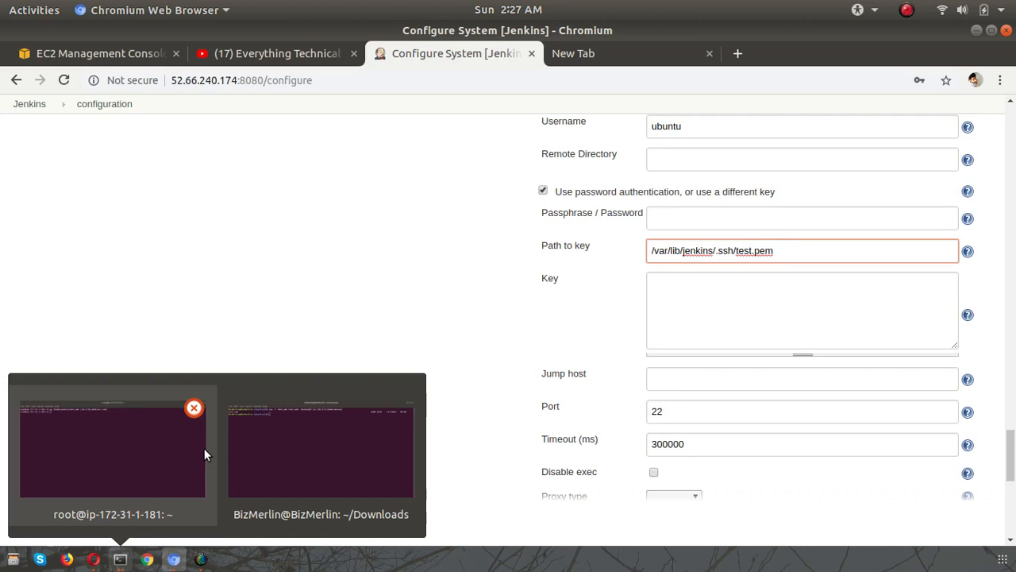
click(138, 445)
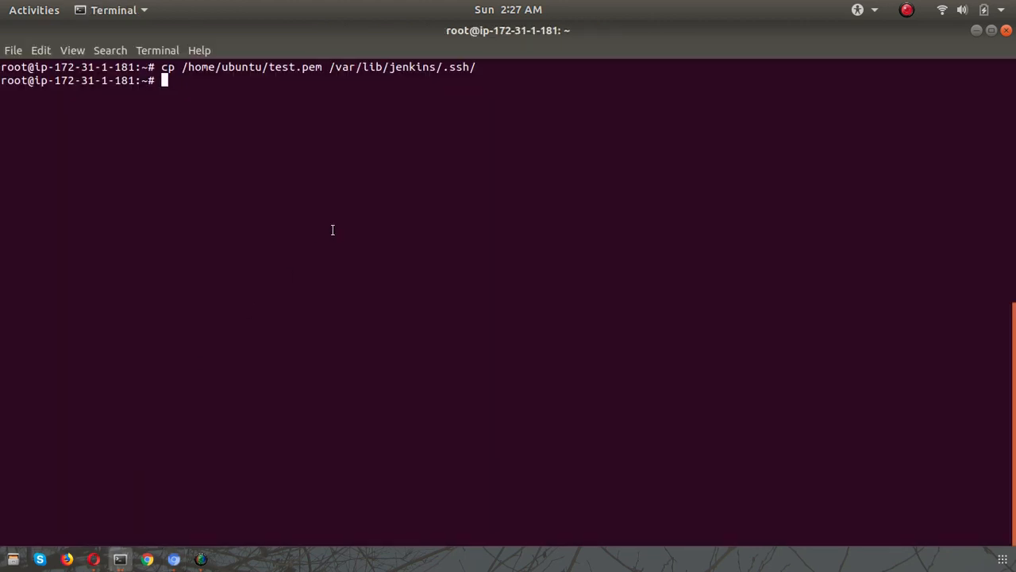
text(cd /var/lib/)
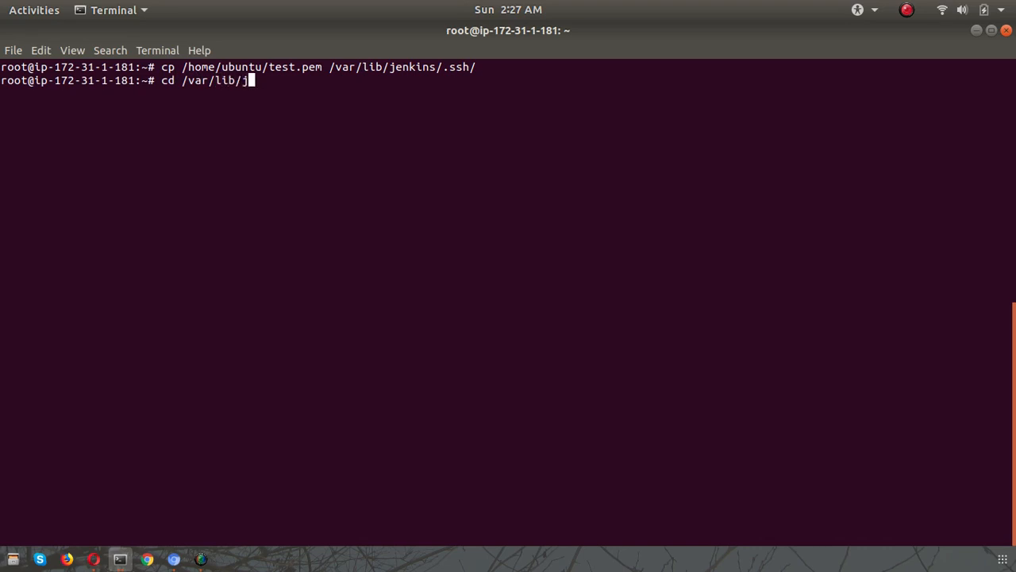
text(je)
key(Tab)
text(.s)
key(Tab)
key(Return)
text(ll)
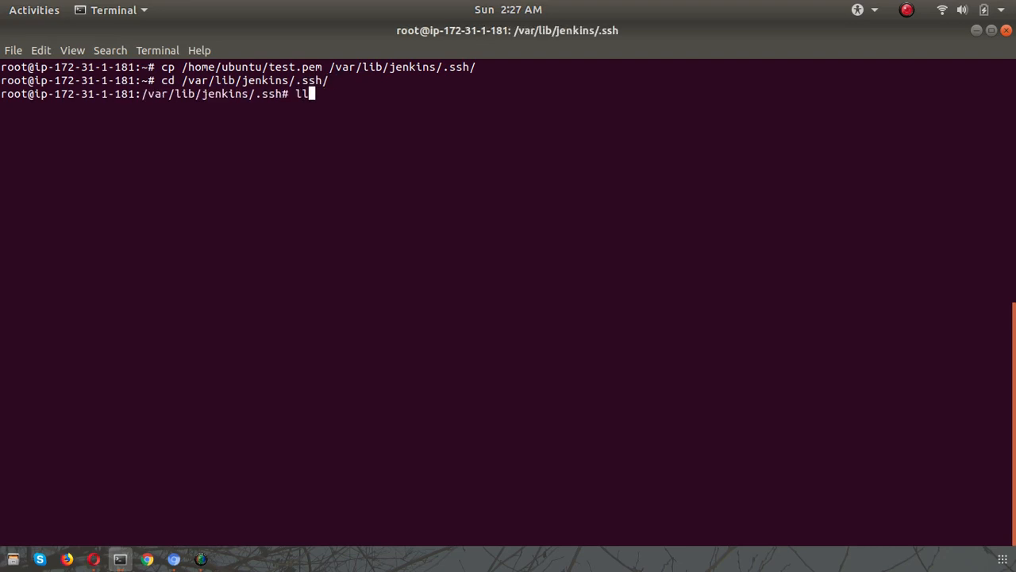
key(Return)
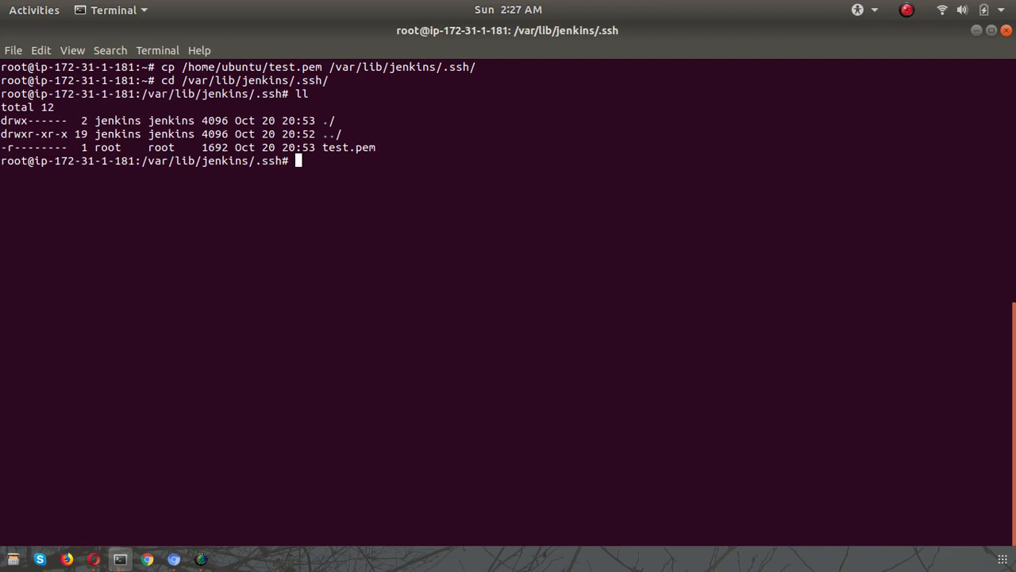
Step: Change the owner and group of test.pem to jenkins with chown jenkins.jenkins test.pem
text(chown jenkins)
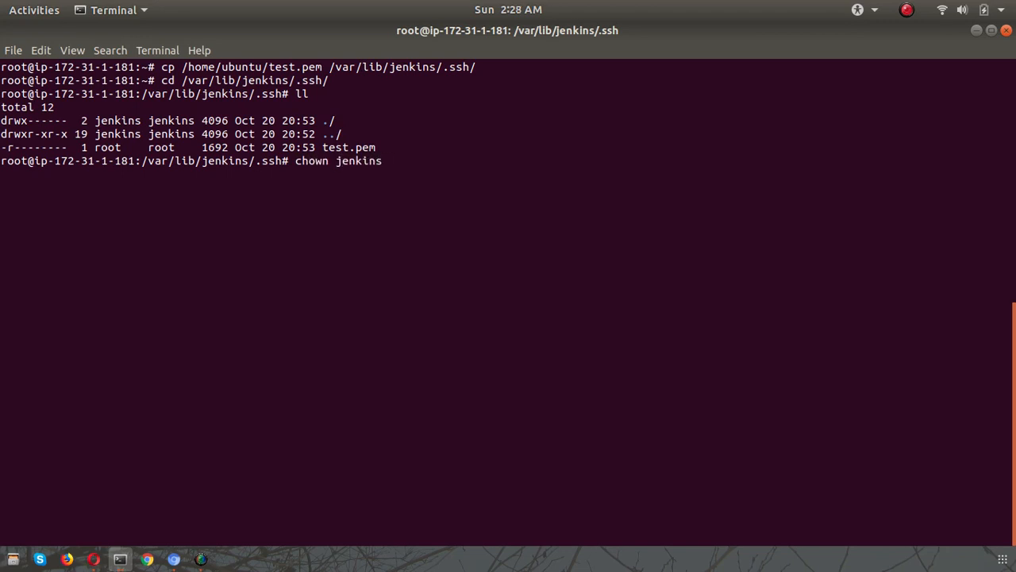
text(.jenkins tes)
key(Tab)
key(Return)
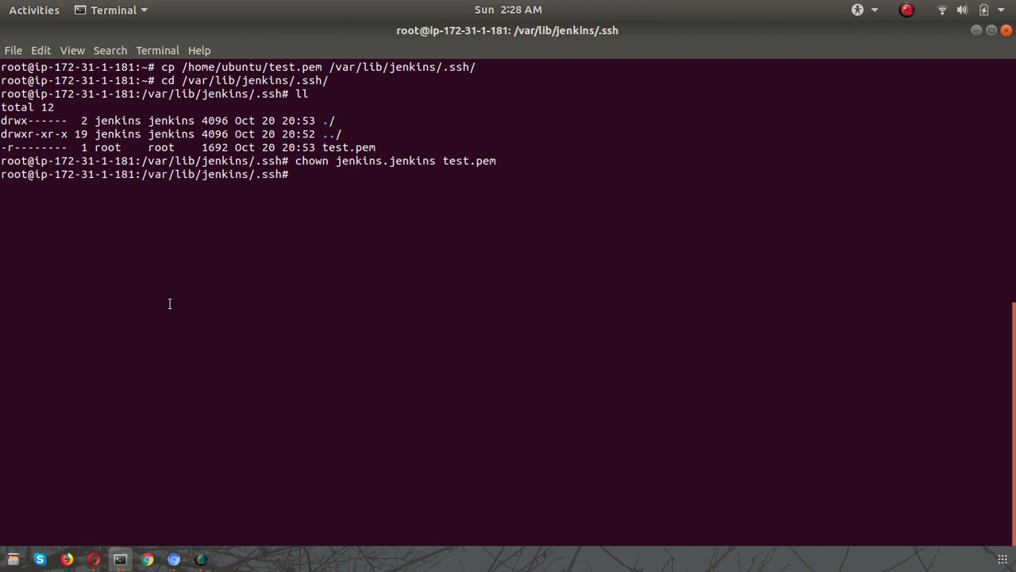
Step: Switch back to Jenkins in Chromium to retest the SSH server's configuration and review its path to key
click(174, 559)
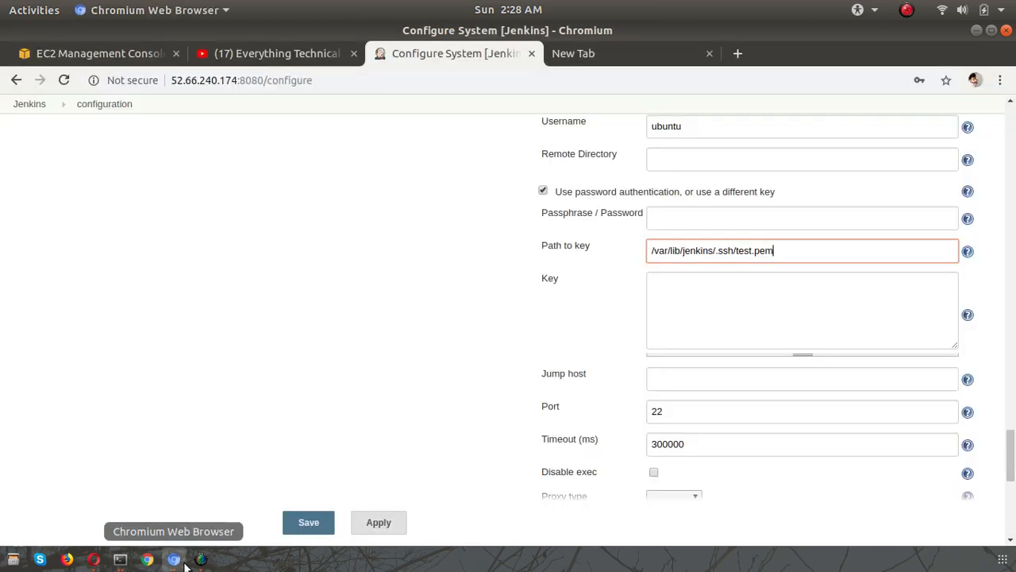
scroll(531, 374, down, 3)
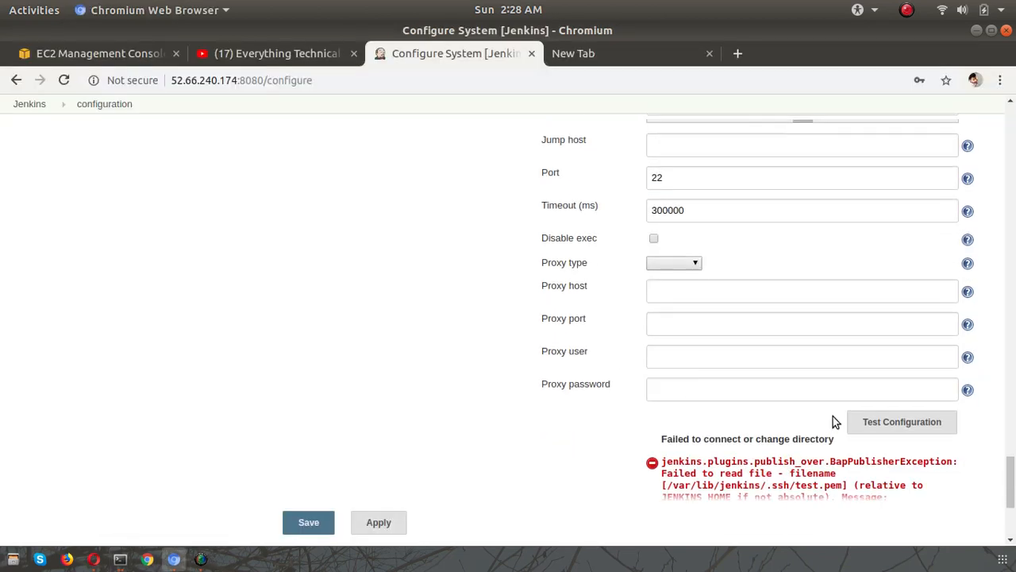
click(878, 424)
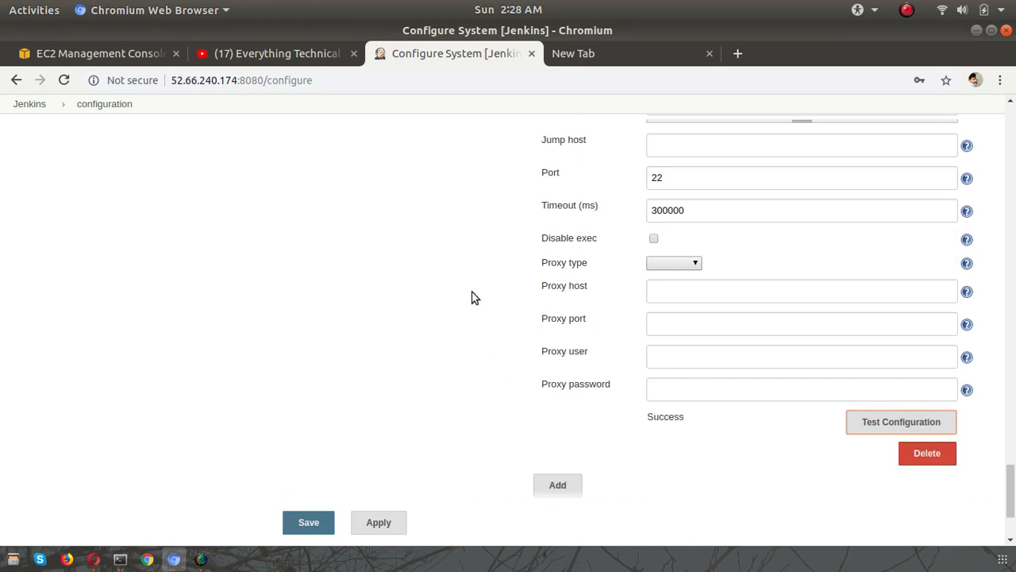
scroll(471, 298, up, 3)
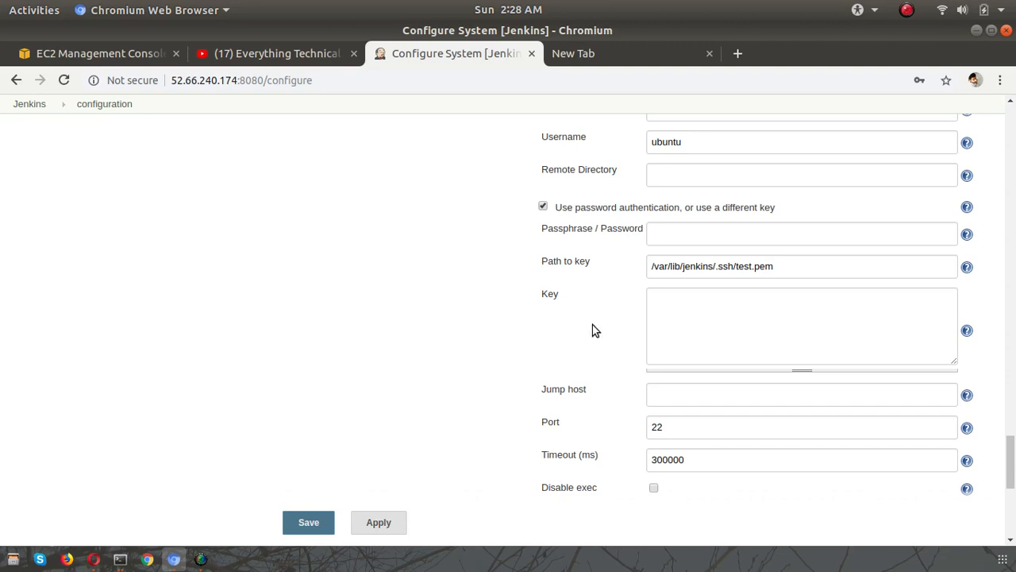
click(737, 266)
key(shift+Home)
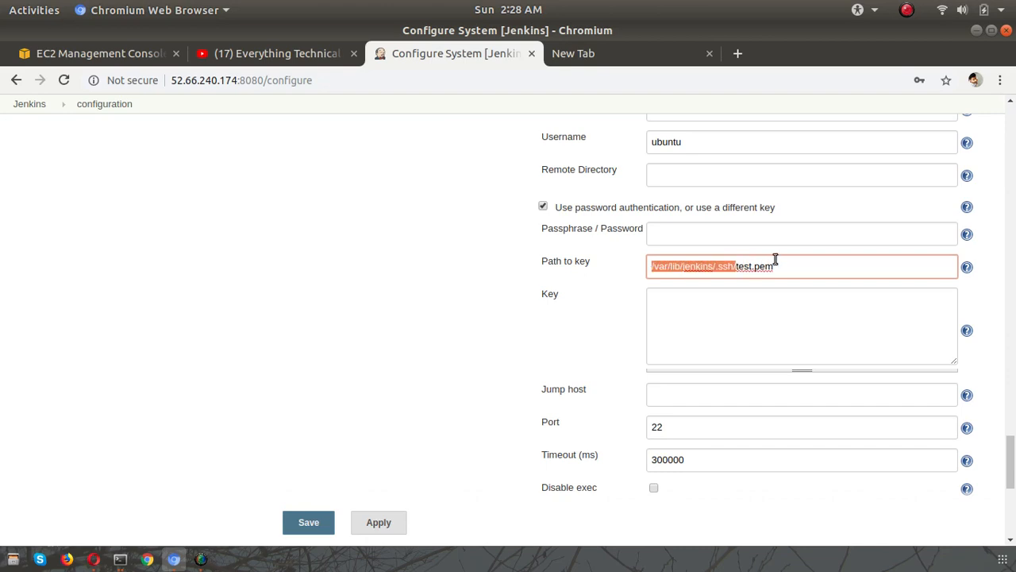
click(423, 298)
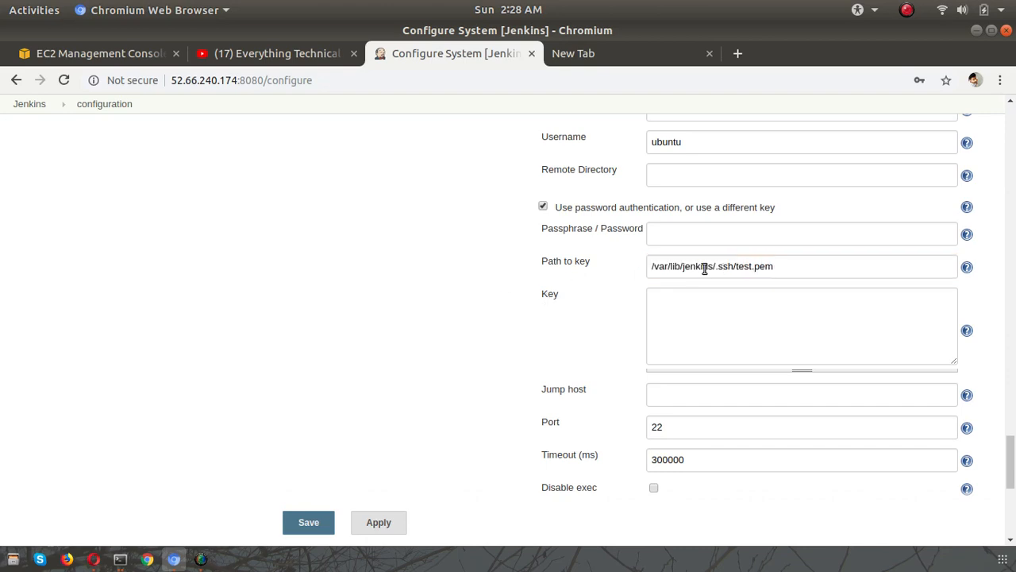
Step: Set the ubuntu SSH server's remote directory to /home/ubuntu/, then apply and save the system configuration
scroll(523, 263, up, 5)
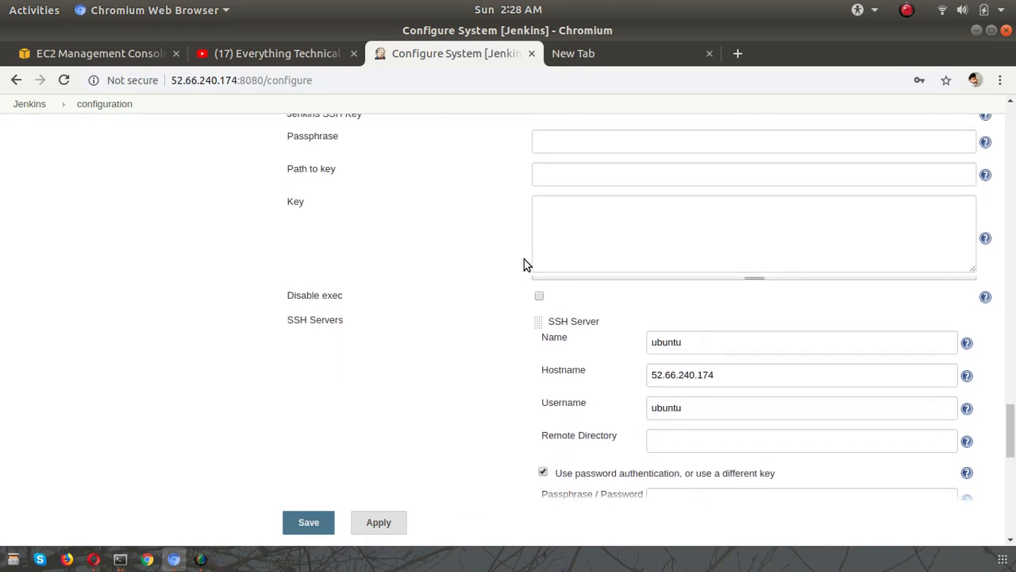
scroll(524, 263, down, 4)
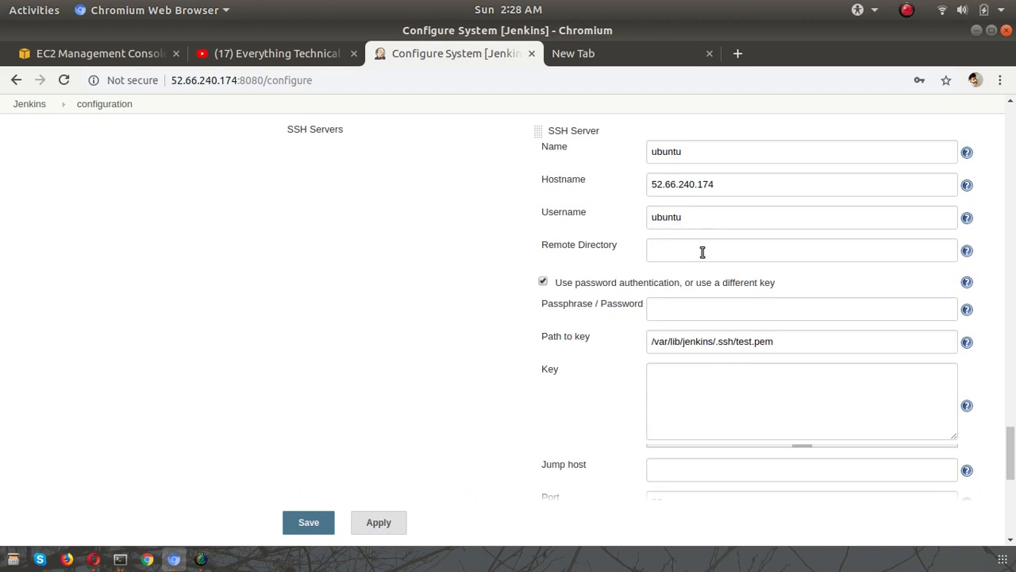
click(703, 253)
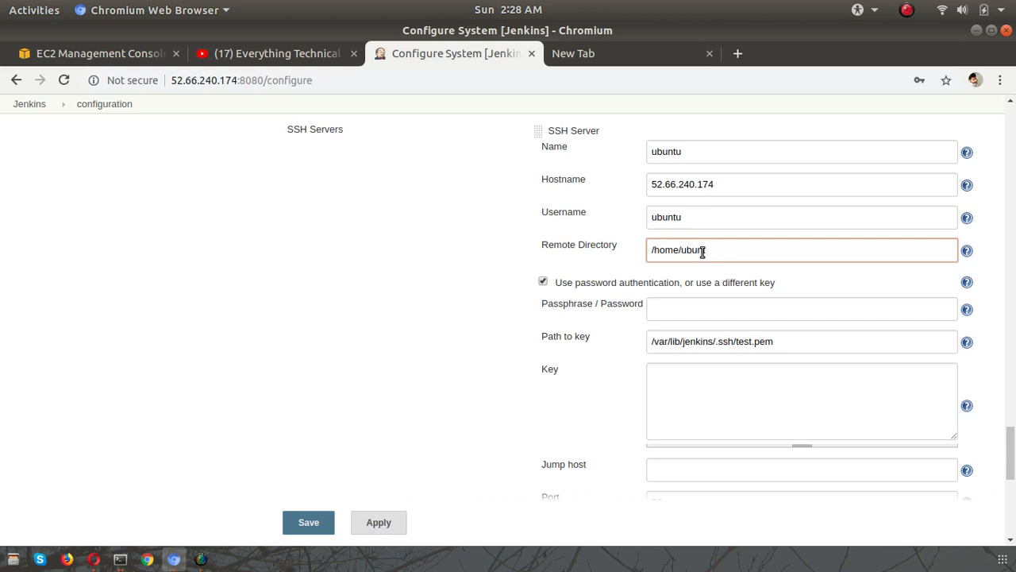
text(/)
click(390, 289)
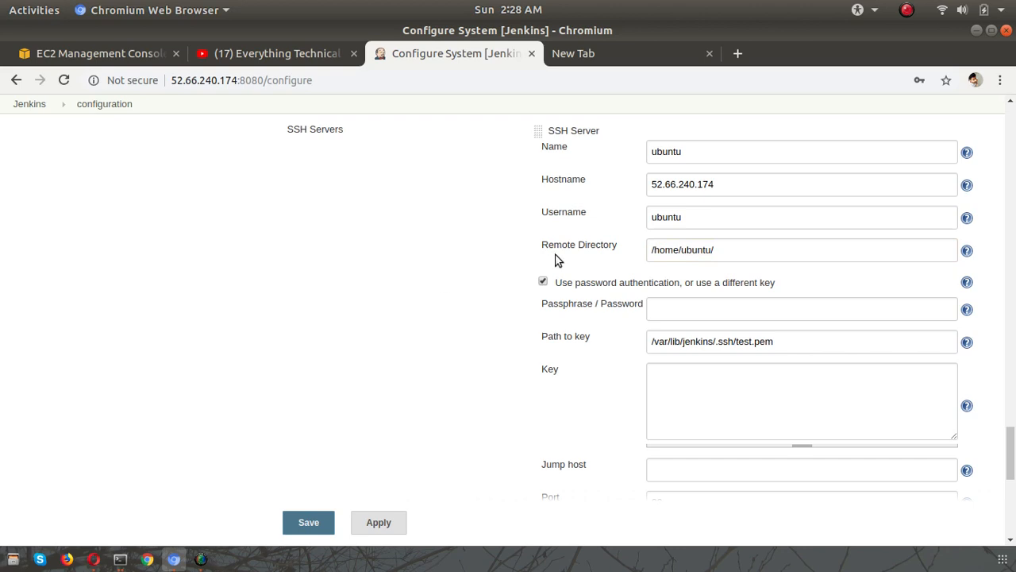
scroll(555, 261, up, 10)
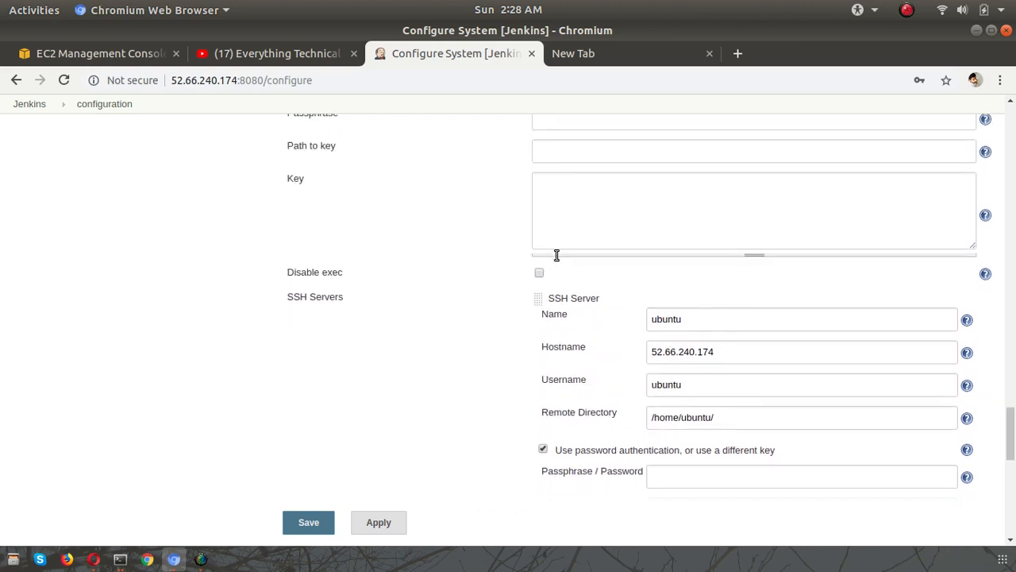
scroll(555, 260, down, 3)
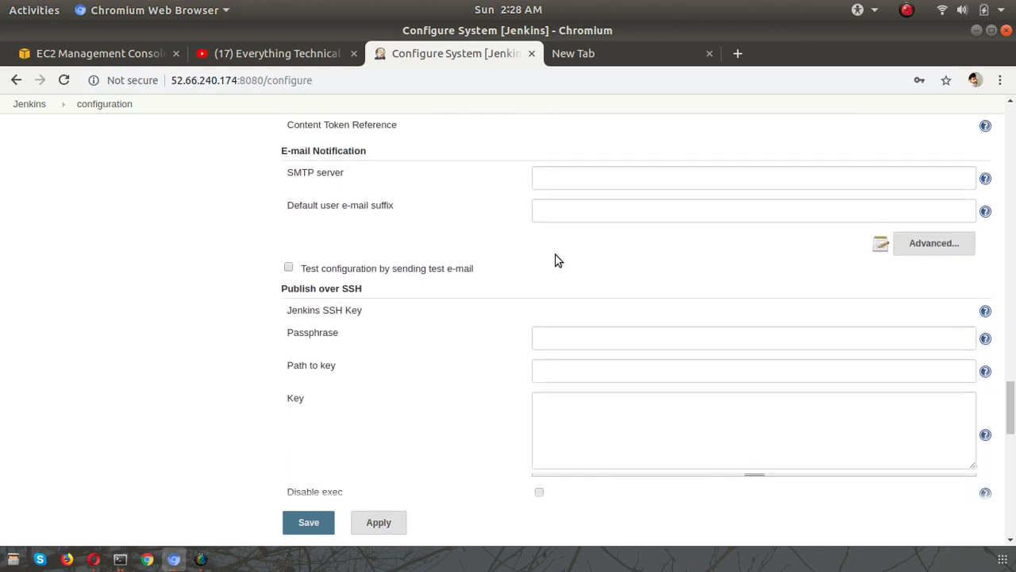
click(384, 522)
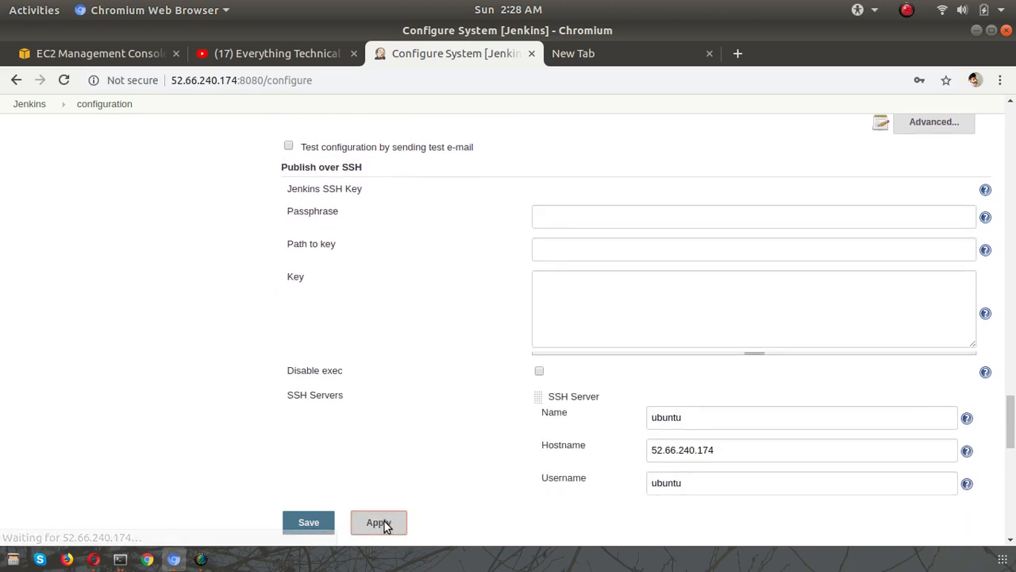
click(308, 523)
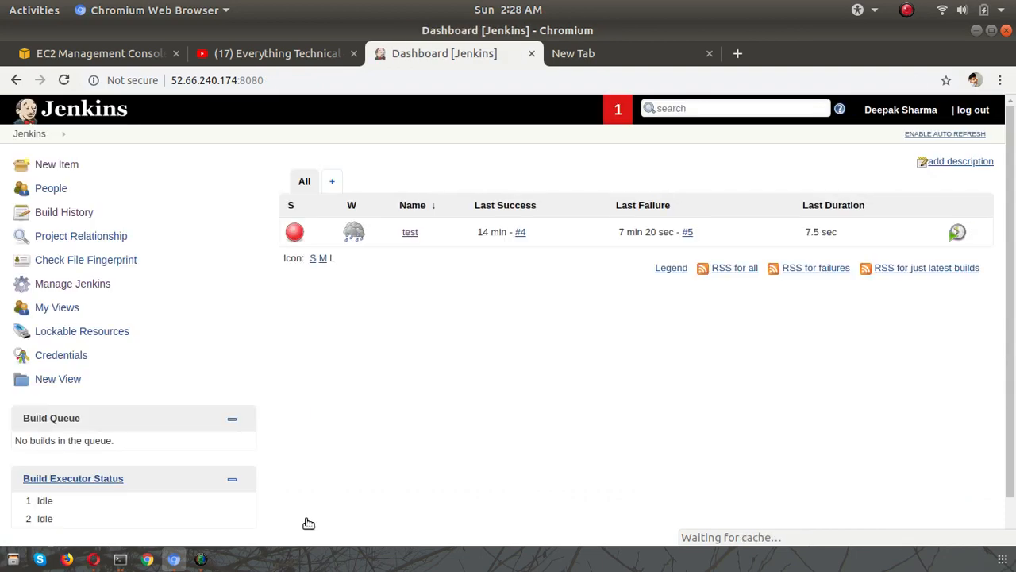
Step: Reopen the Jenkins system configuration and review the saved SSH server settings under Publish over SSH
click(56, 285)
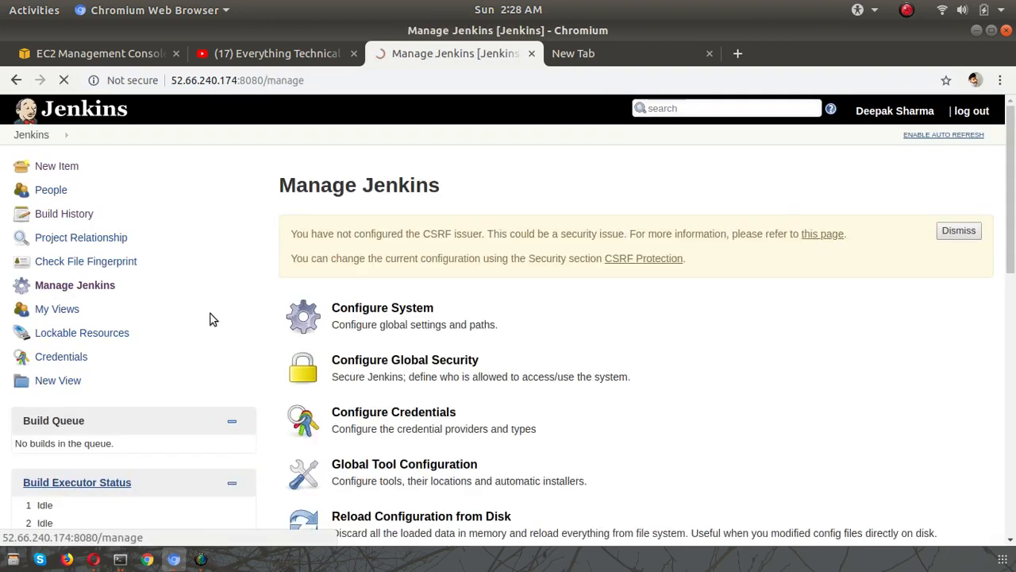
click(407, 325)
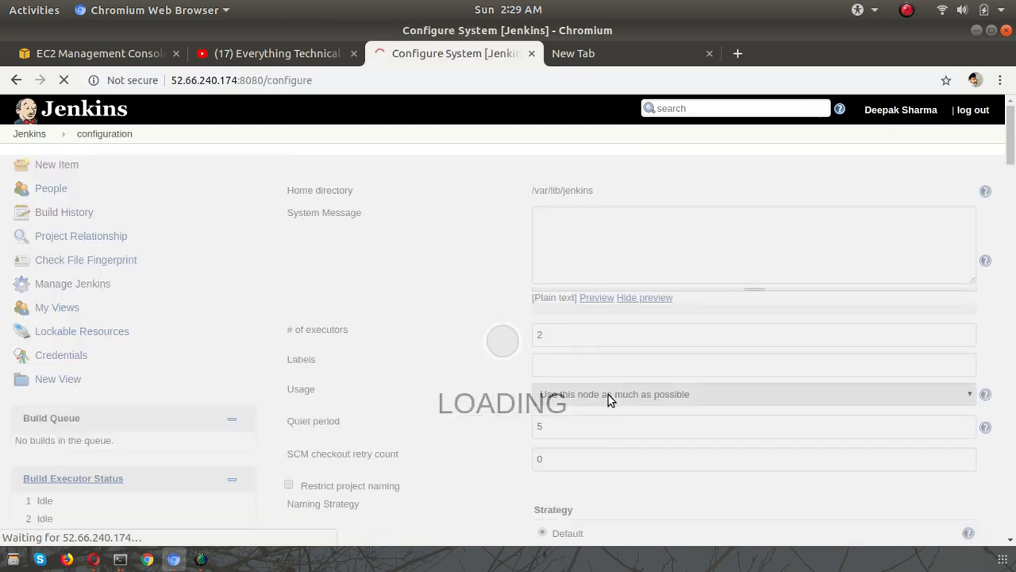
scroll(620, 421, down, 10)
scroll(619, 422, down, 20)
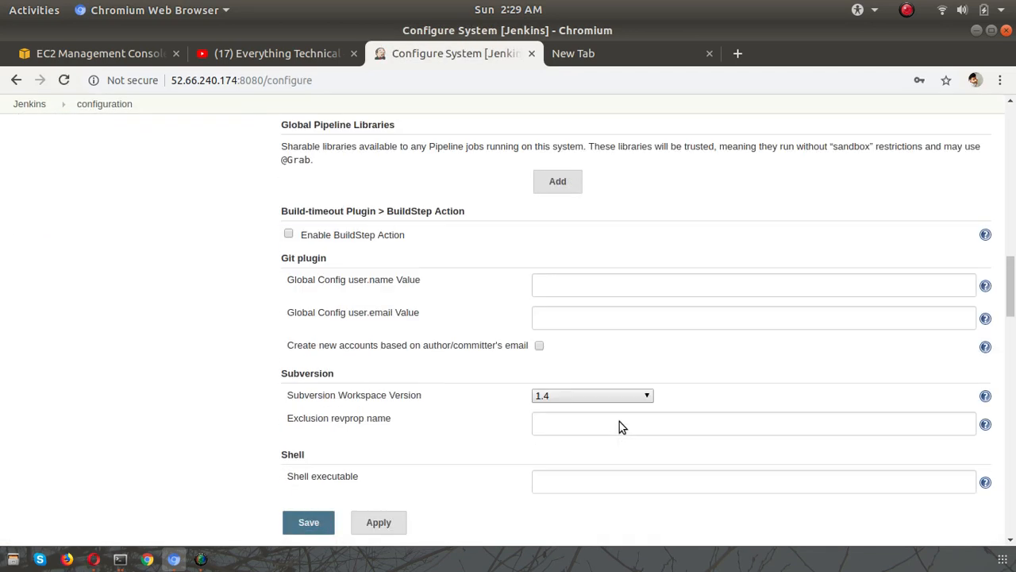
scroll(621, 427, down, 5)
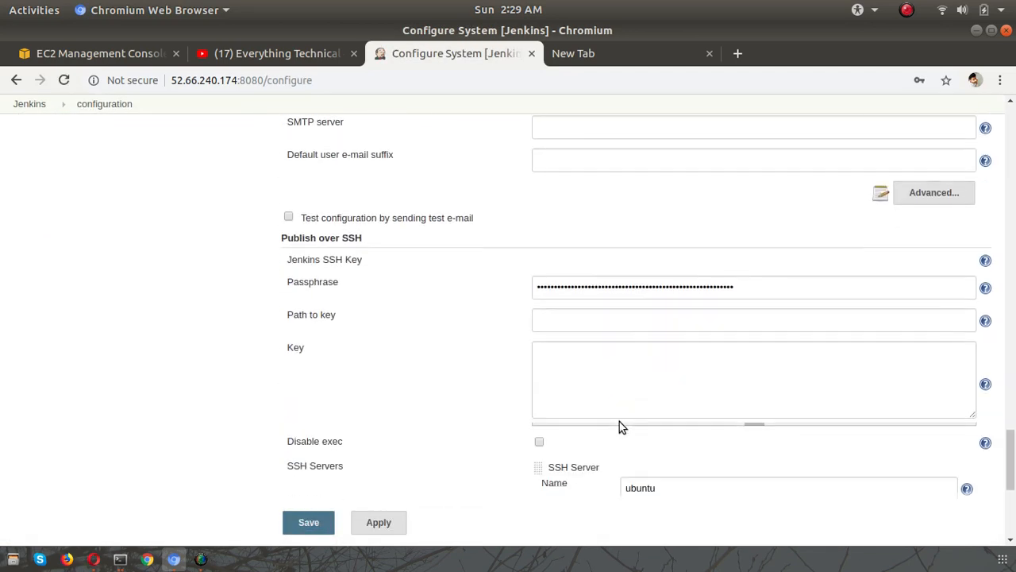
scroll(619, 422, down, 2)
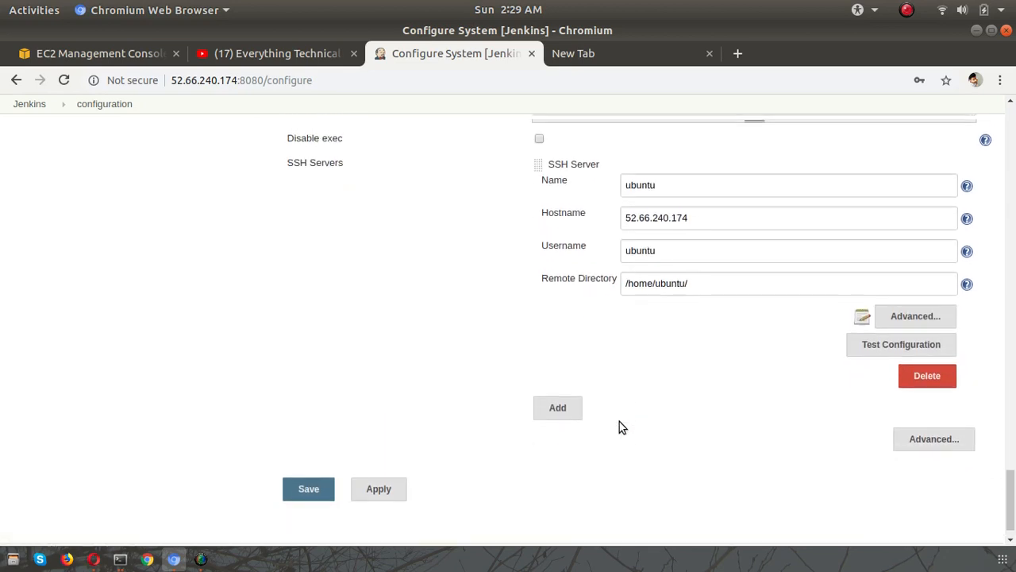
scroll(619, 422, up, 1)
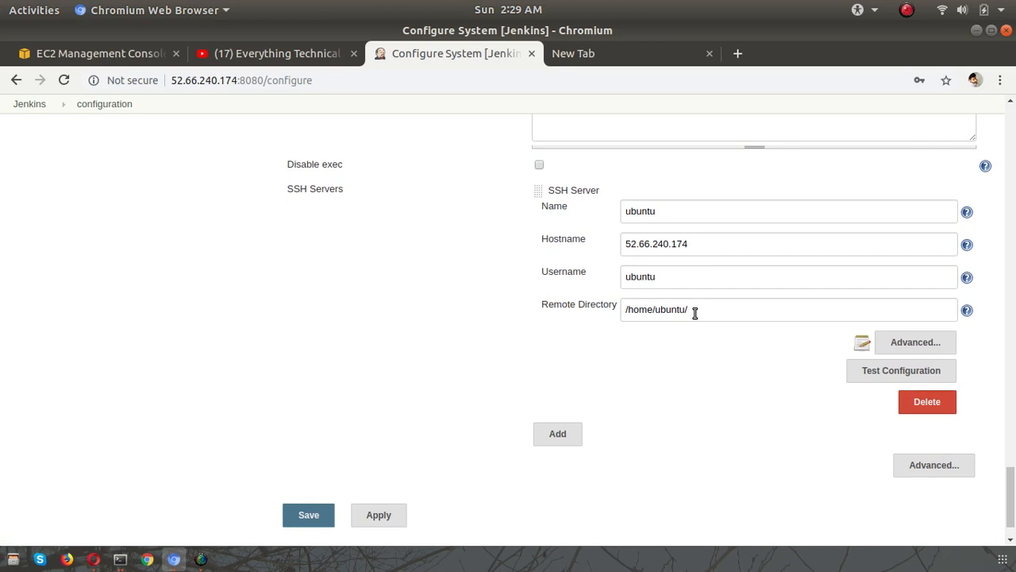
Step: Open the test job's configuration and add a "Send build artifacts over SSH" post-build action
click(32, 104)
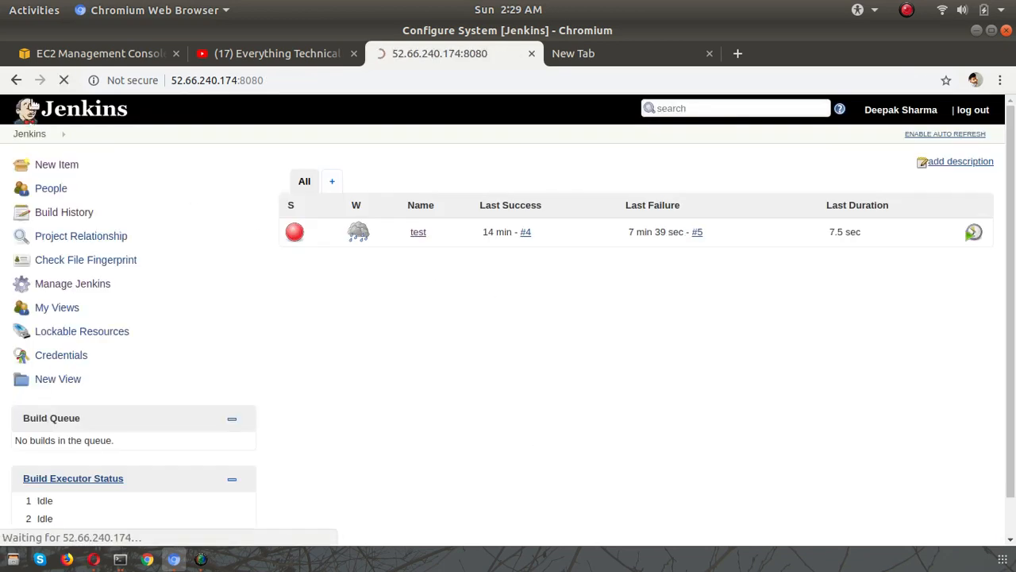
click(411, 237)
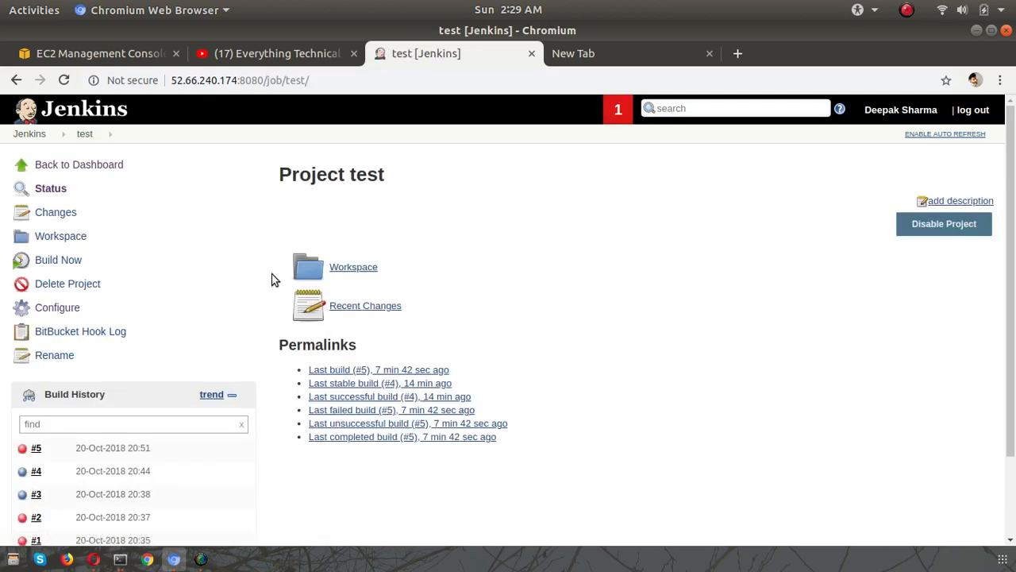
click(56, 309)
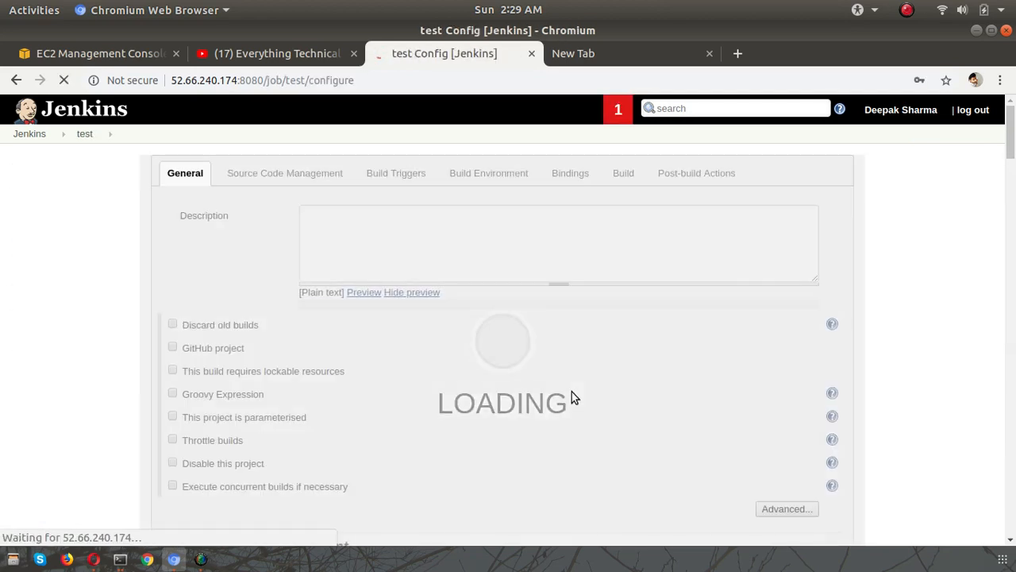
scroll(572, 397, down, 12)
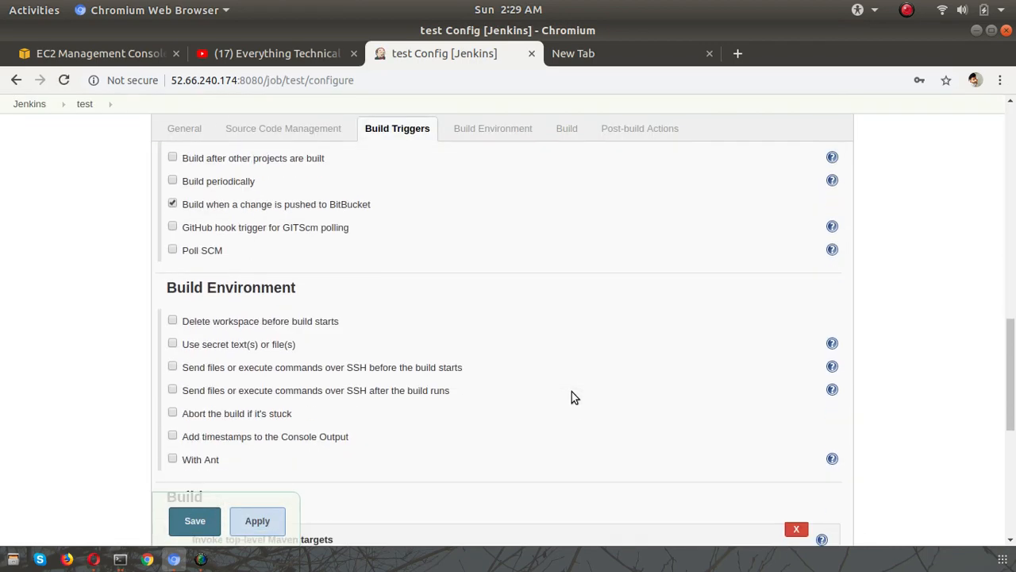
scroll(571, 396, down, 5)
scroll(572, 391, up, 1)
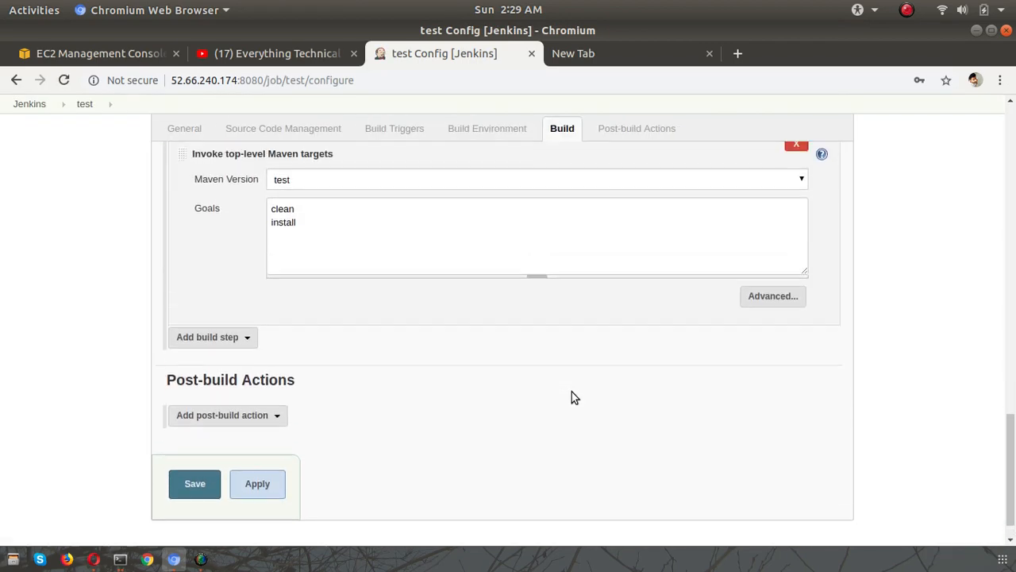
scroll(571, 391, down, 1)
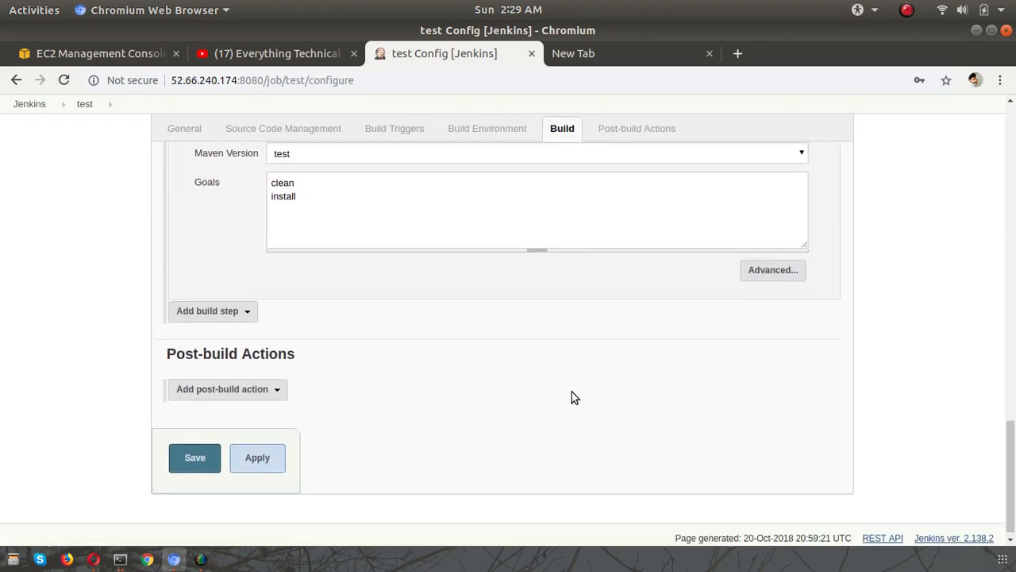
click(236, 381)
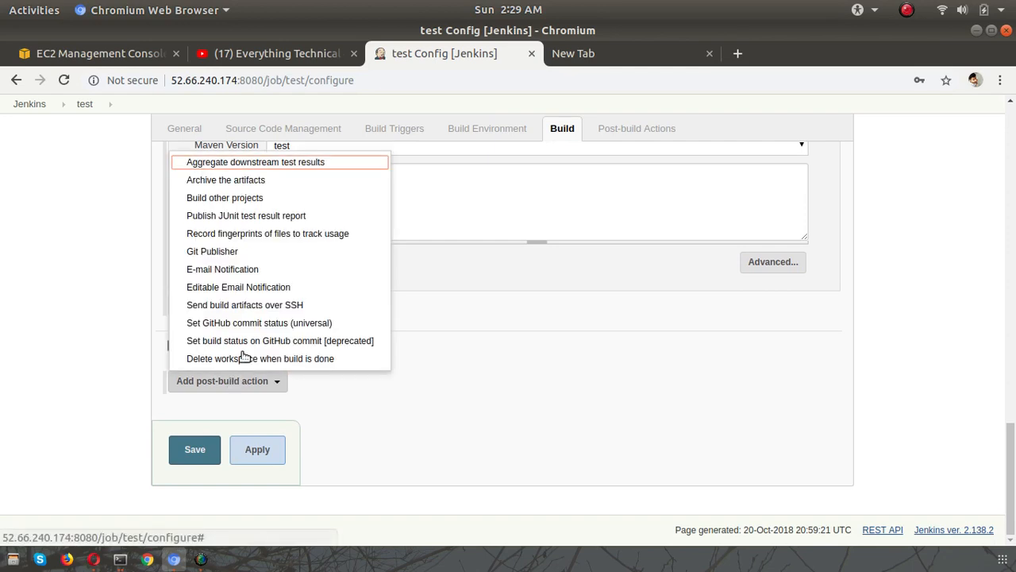
click(258, 306)
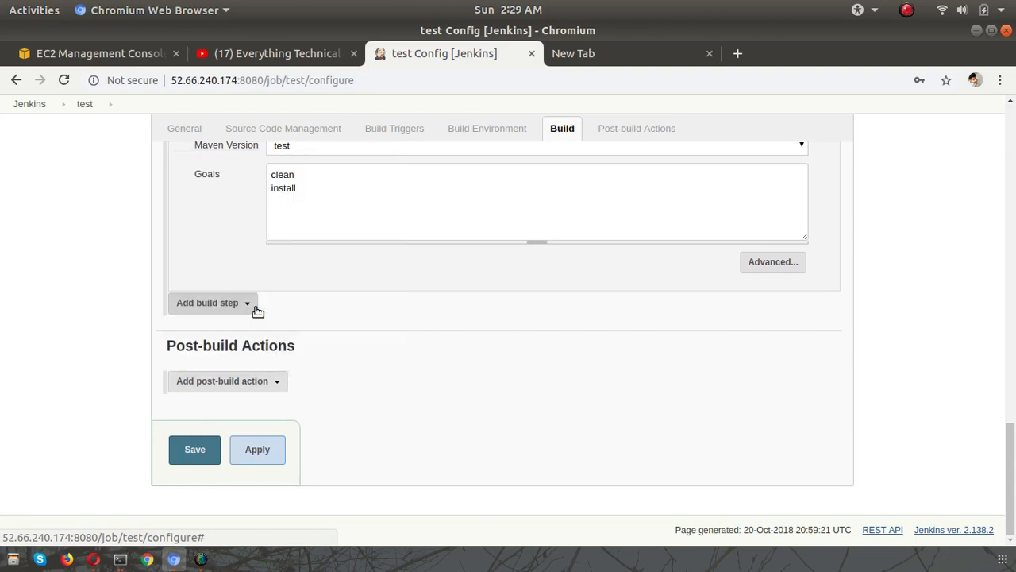
scroll(531, 373, down, 4)
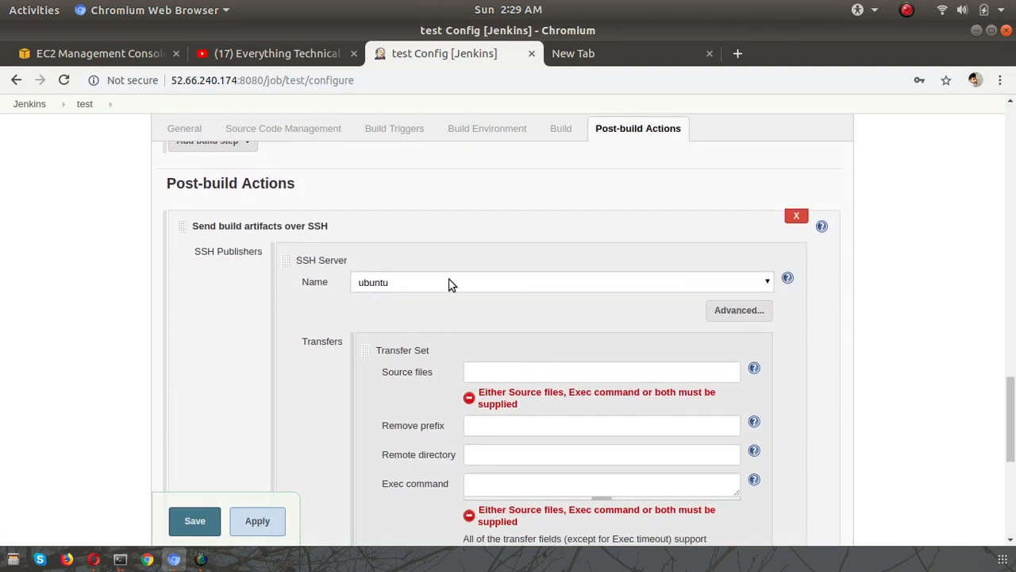
Step: Set the transfer set's source files to /var/lib/jenkins/workspace/target
scroll(515, 345, down, 2)
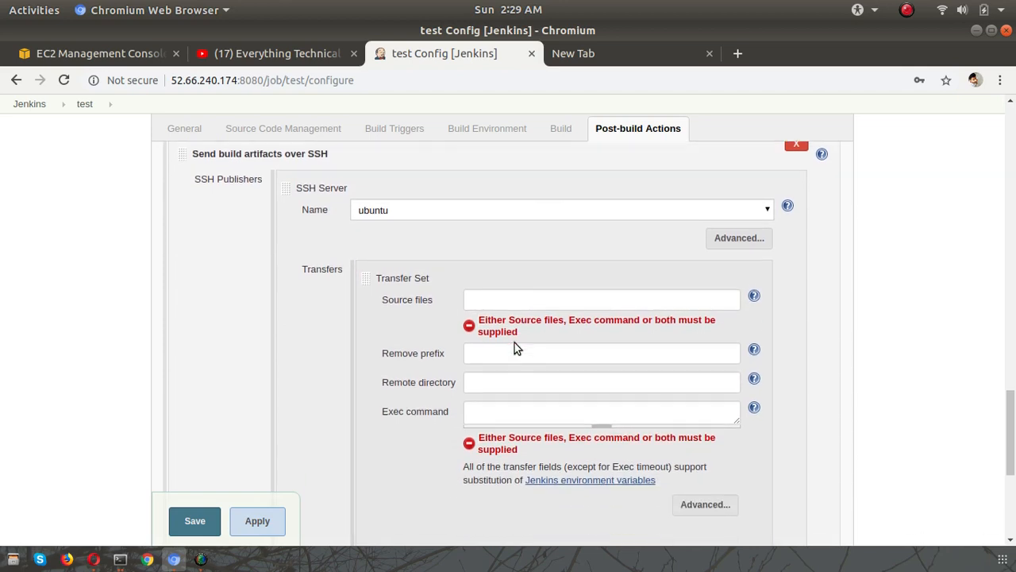
click(506, 302)
text(/v)
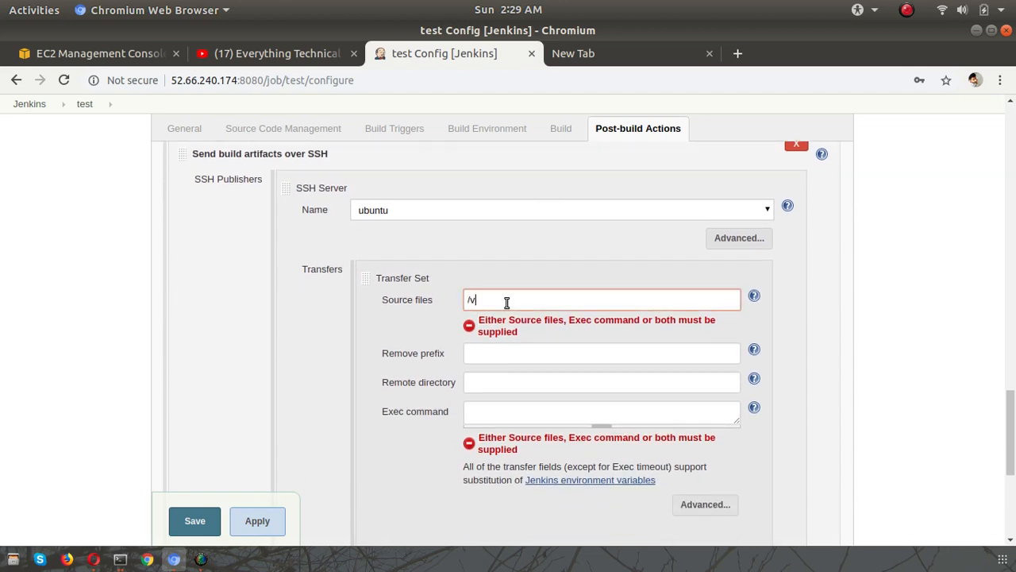
text(a)
text(r/lib/jenkins/workspace/target)
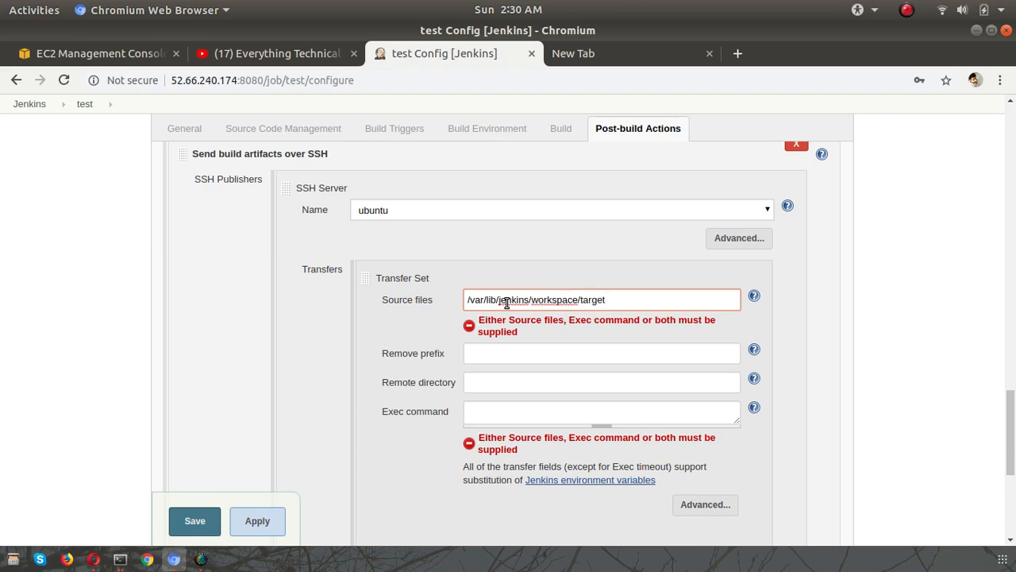
Step: Copy the source files path into the remove prefix and set the transfer set's remote directory to /home/ubuntu/
key(ctrl+a)
key(ctrl+c)
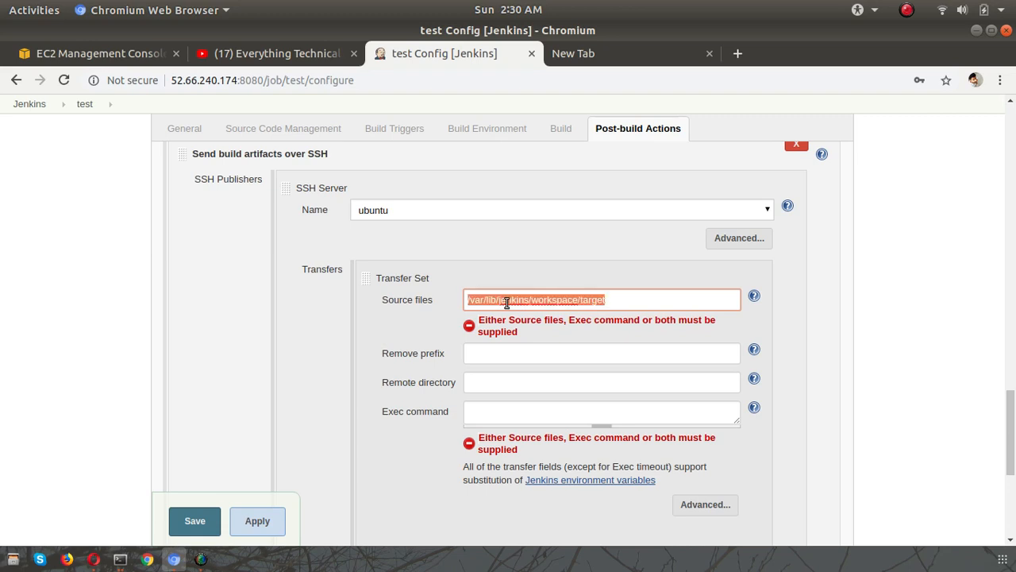
key(Tab)
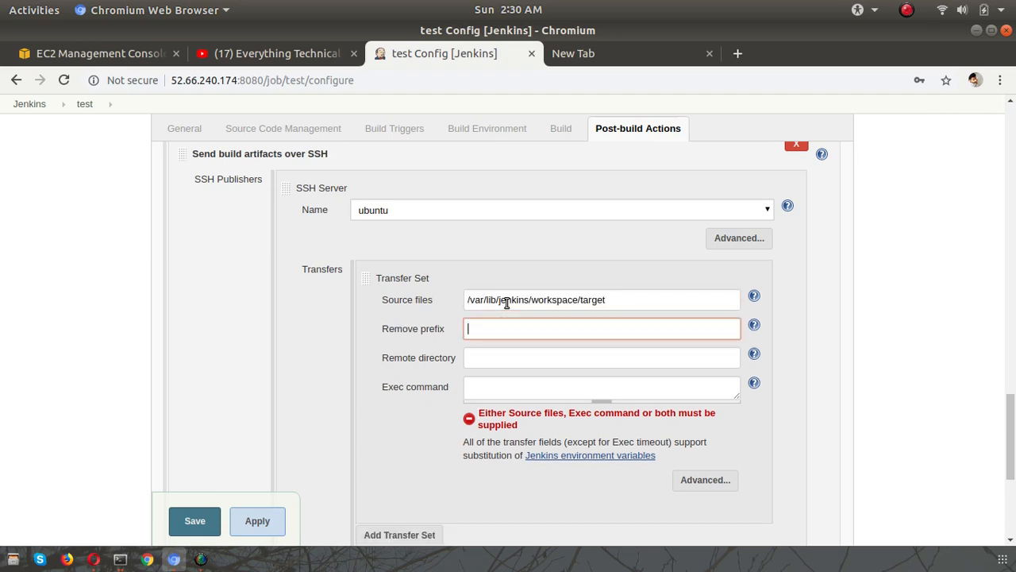
key(ctrl+v)
key(Tab)
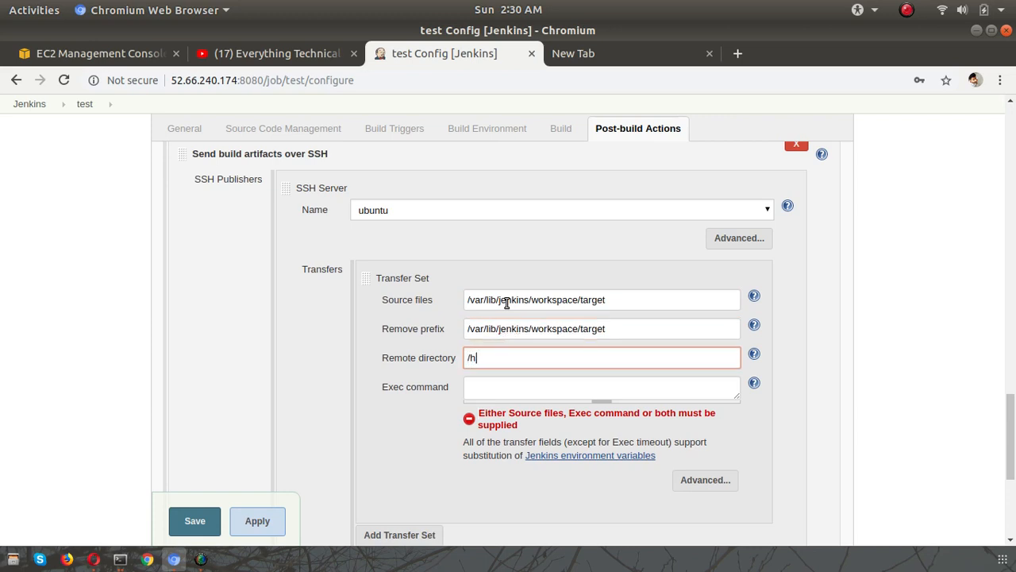
text(/home/ubuntu)
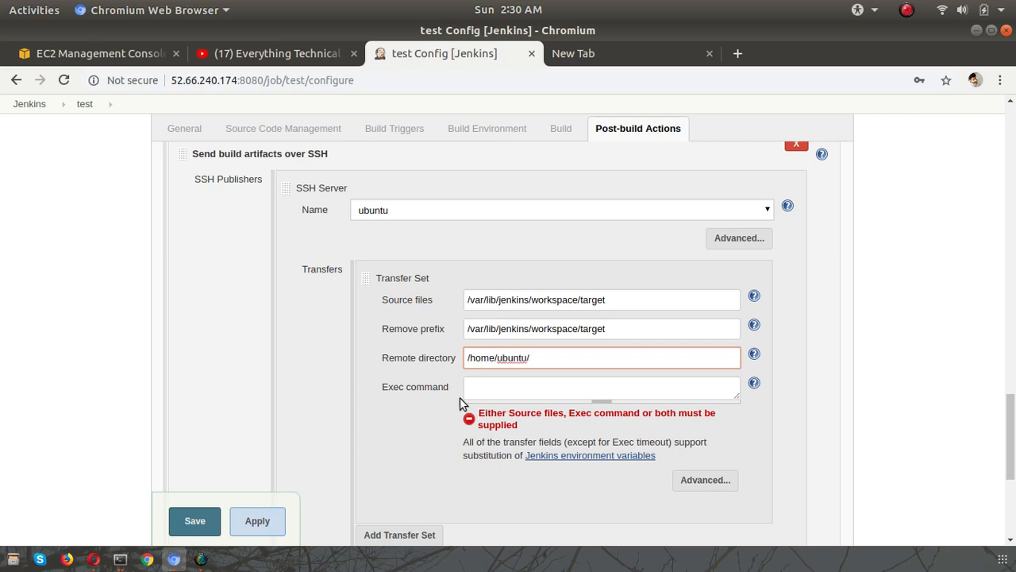
text(/)
Step: Set the transfer set's exec command to cp /var/lib/jenkins/workspace/target/* /home/ubuntu/test1/, then apply and save the job configuration
click(494, 391)
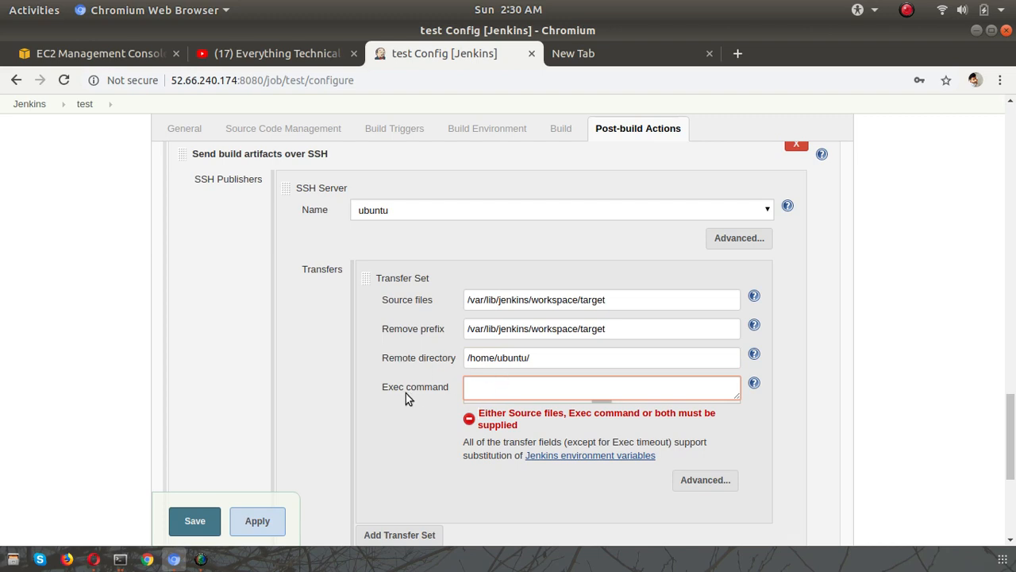
text(cp)
drag(468, 328, 614, 328)
key(ctrl+c)
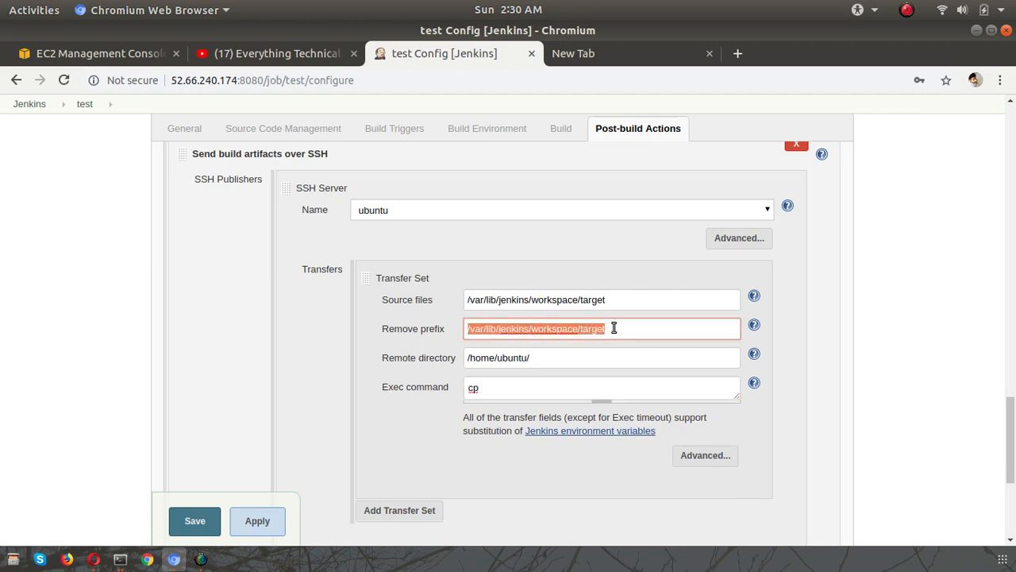
click(520, 392)
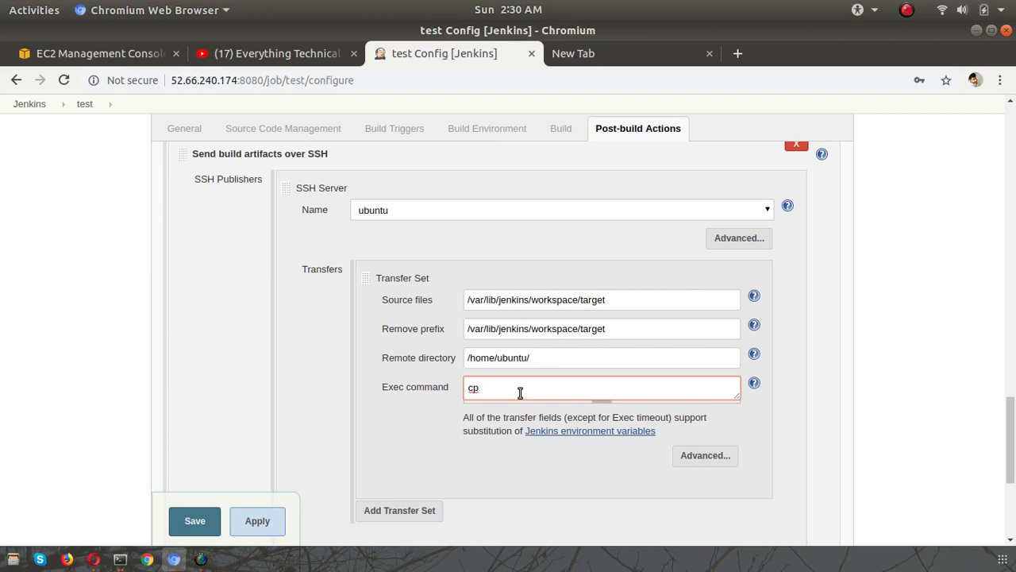
key(ctrl+v)
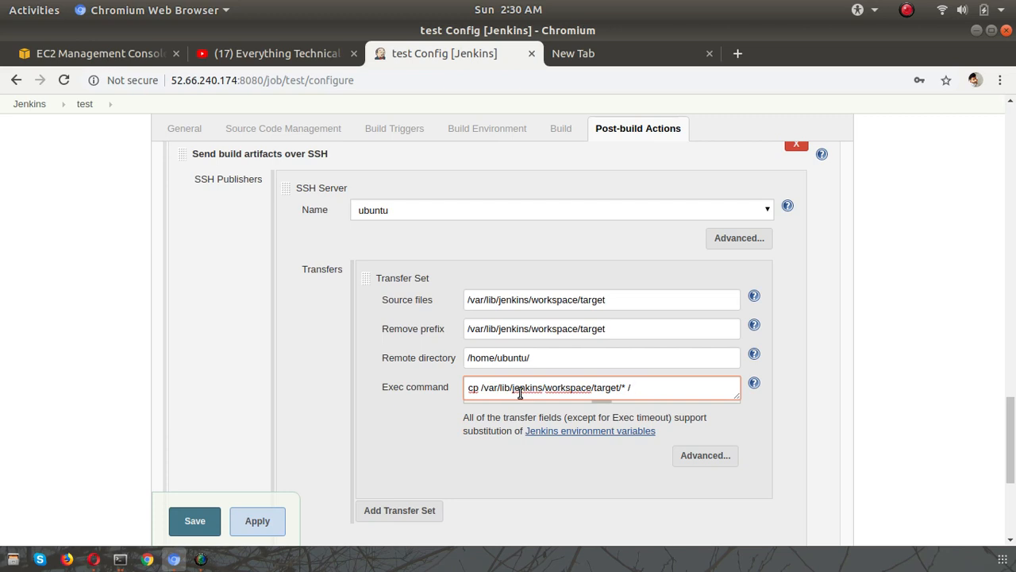
text(ome/ubuntu/tes)
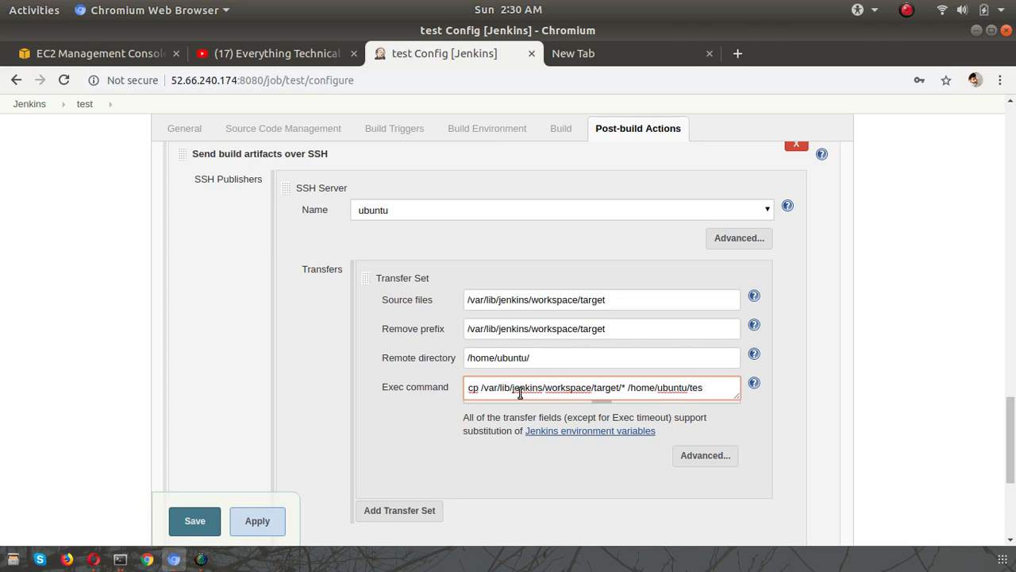
text(t1/)
scroll(522, 429, down, 5)
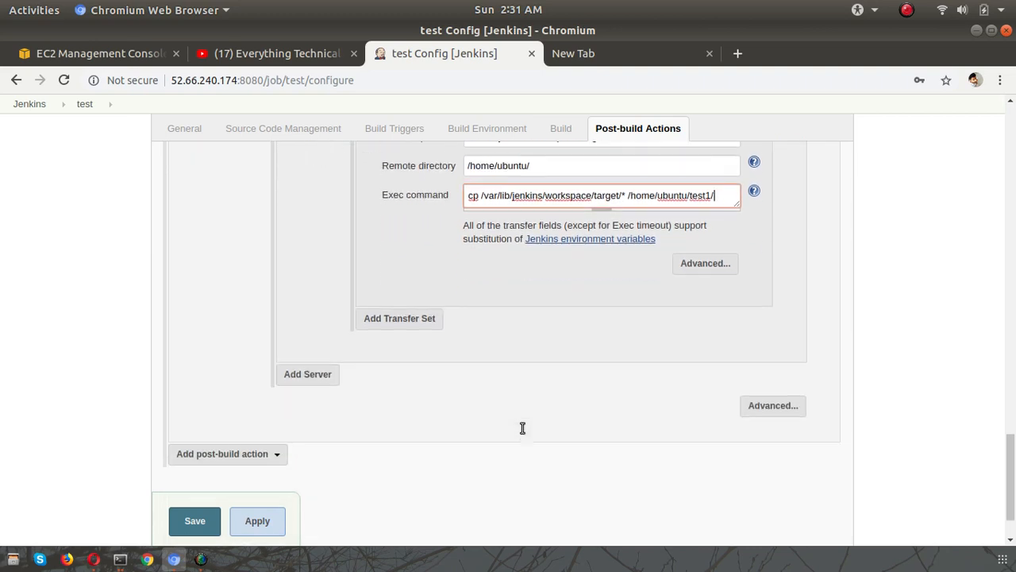
click(271, 520)
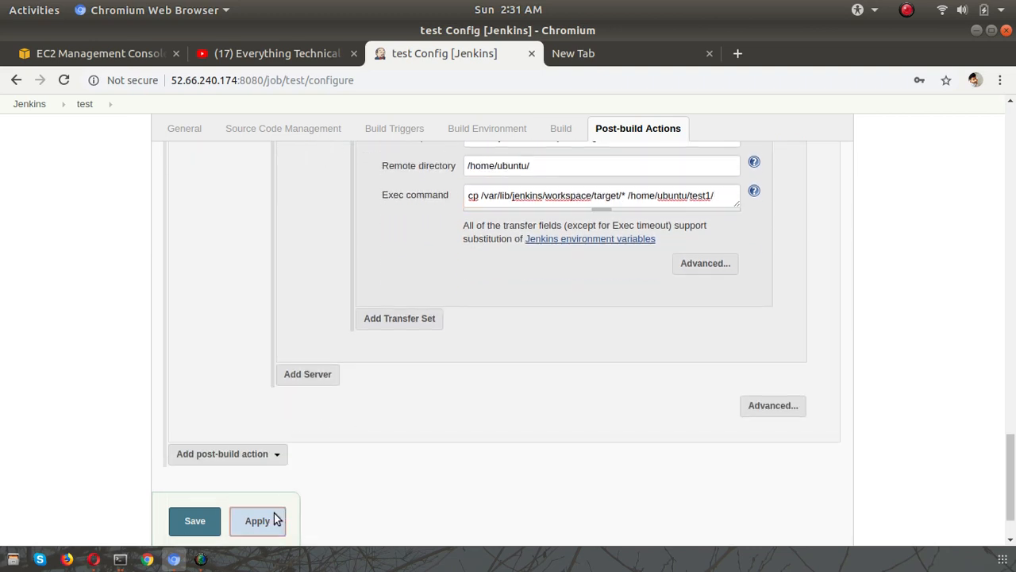
click(195, 520)
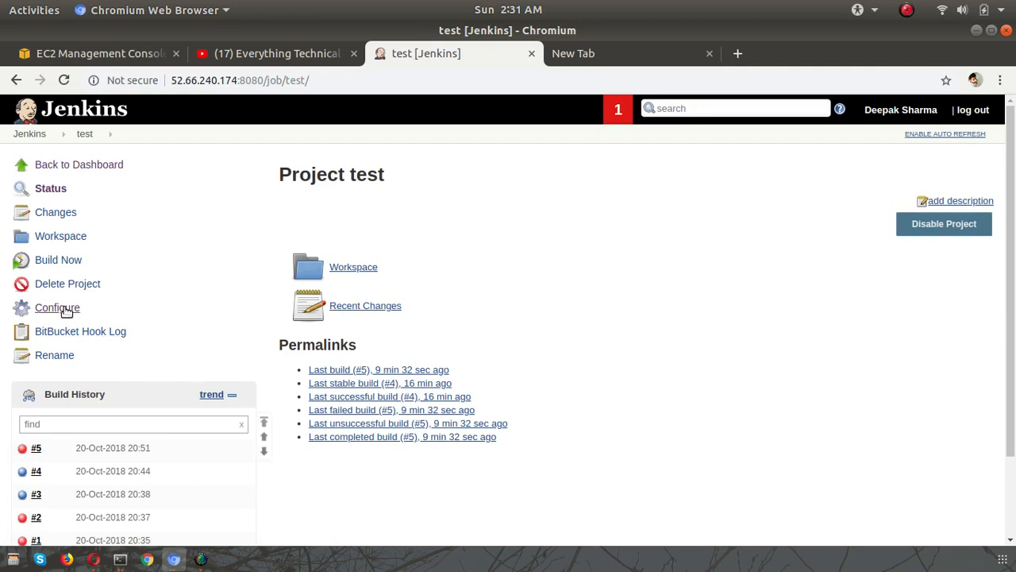
Step: Run a new build of the test job and examine its console output, including the Maven path used
click(44, 264)
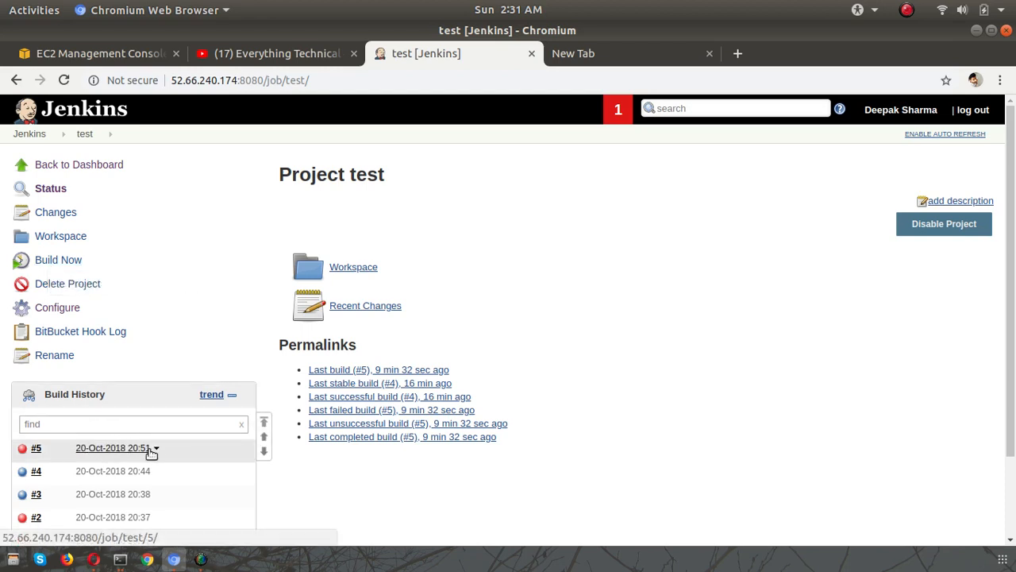
click(115, 448)
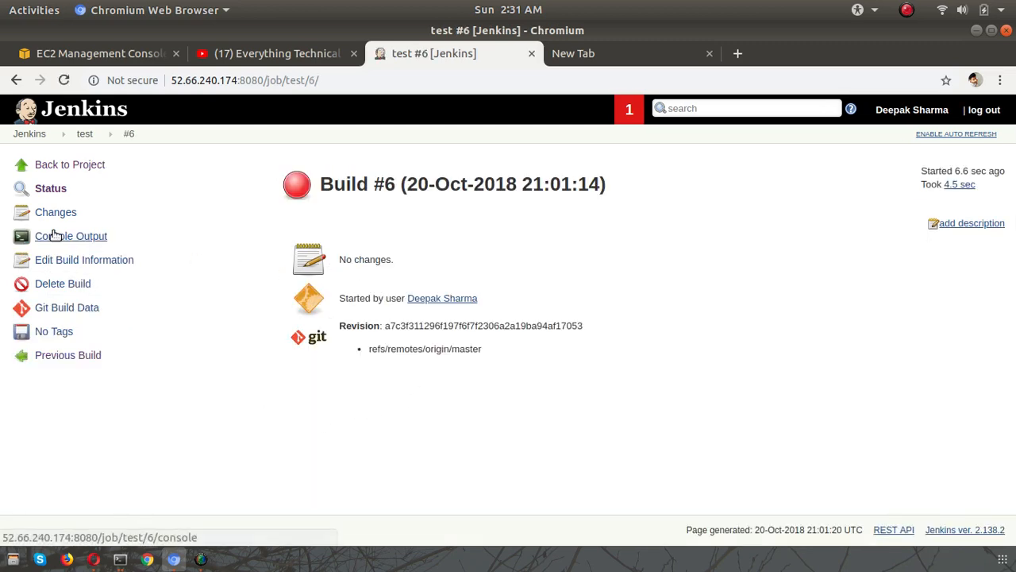
click(76, 236)
scroll(477, 412, down, 5)
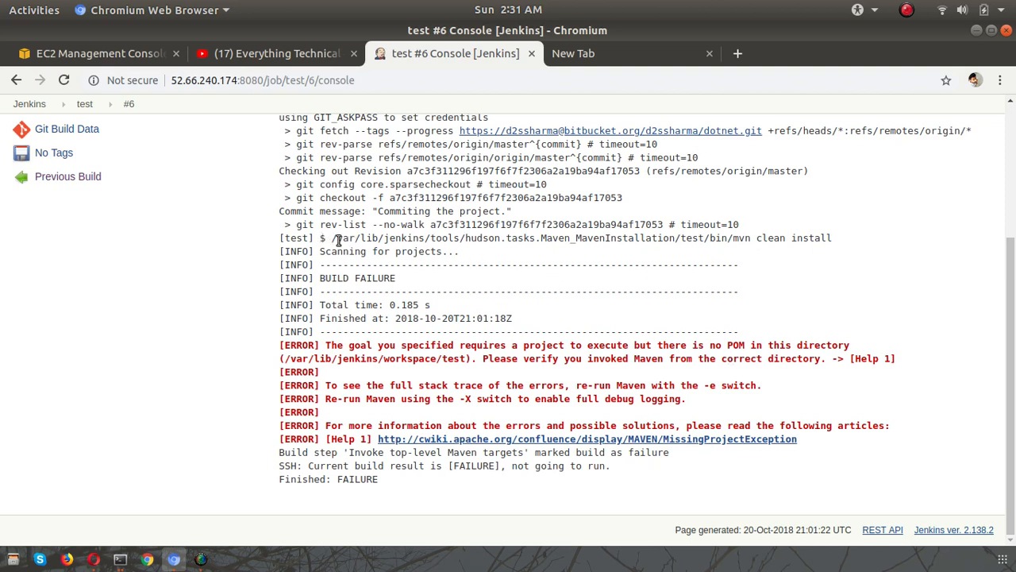
drag(333, 239, 735, 242)
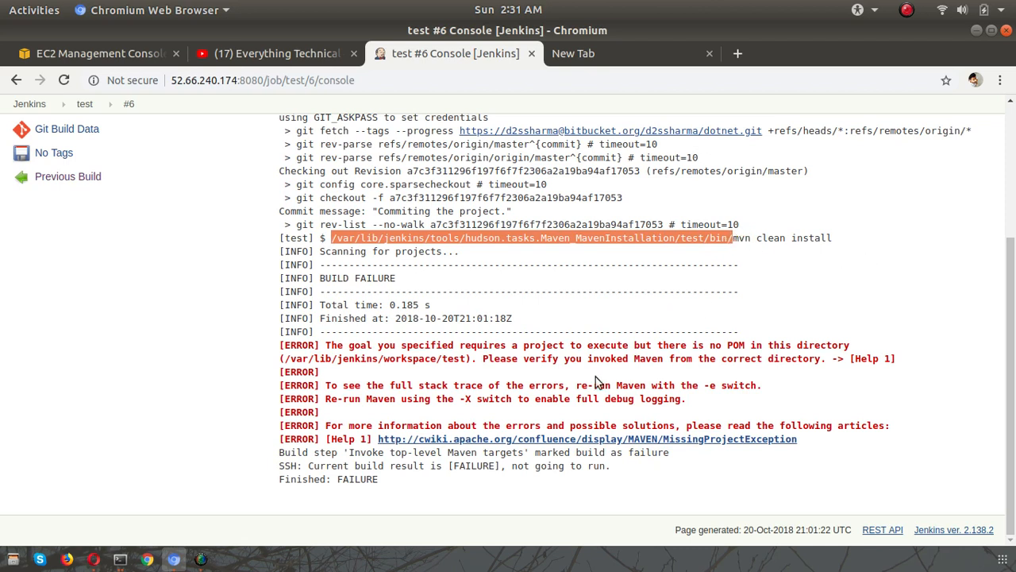
scroll(596, 377, up, 5)
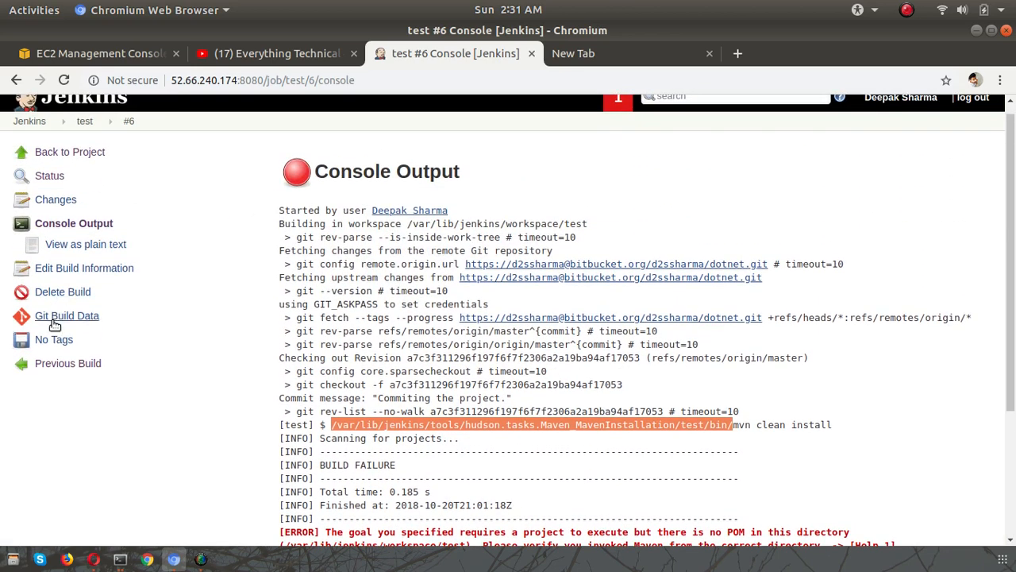
Step: Change the test job's Maven version to (Default), save the configuration and start another build
click(85, 121)
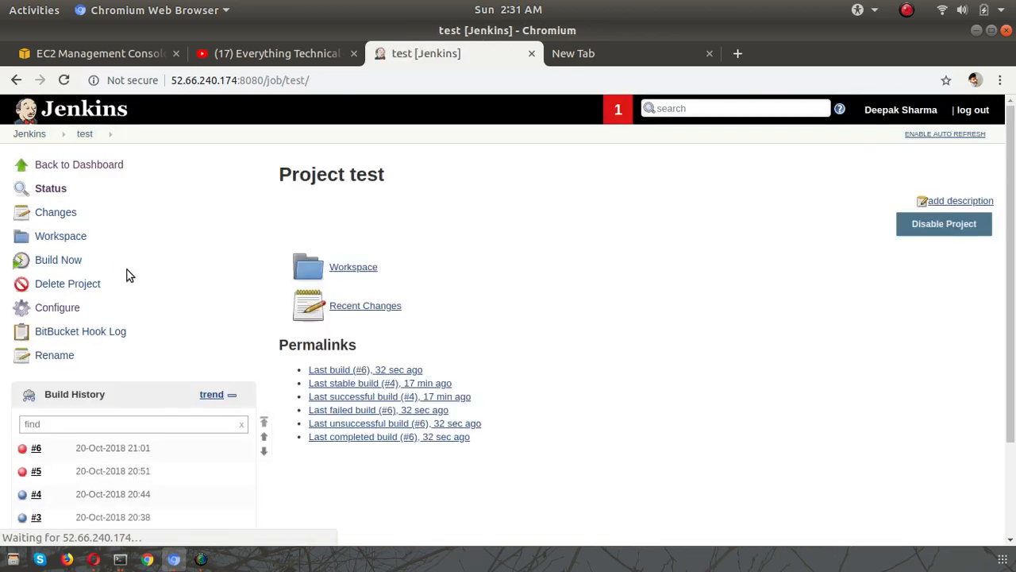
click(67, 307)
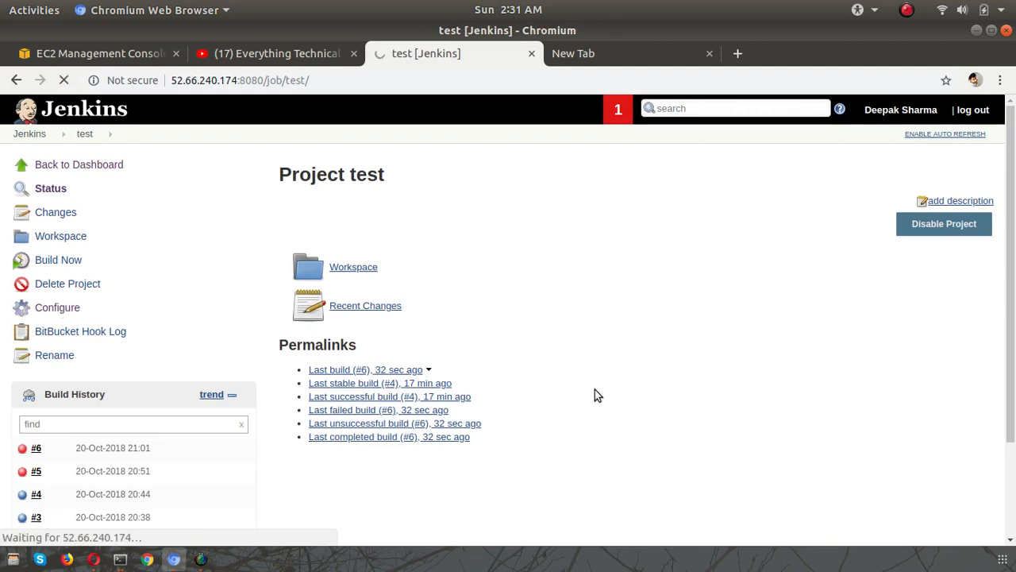
scroll(515, 442, down, 10)
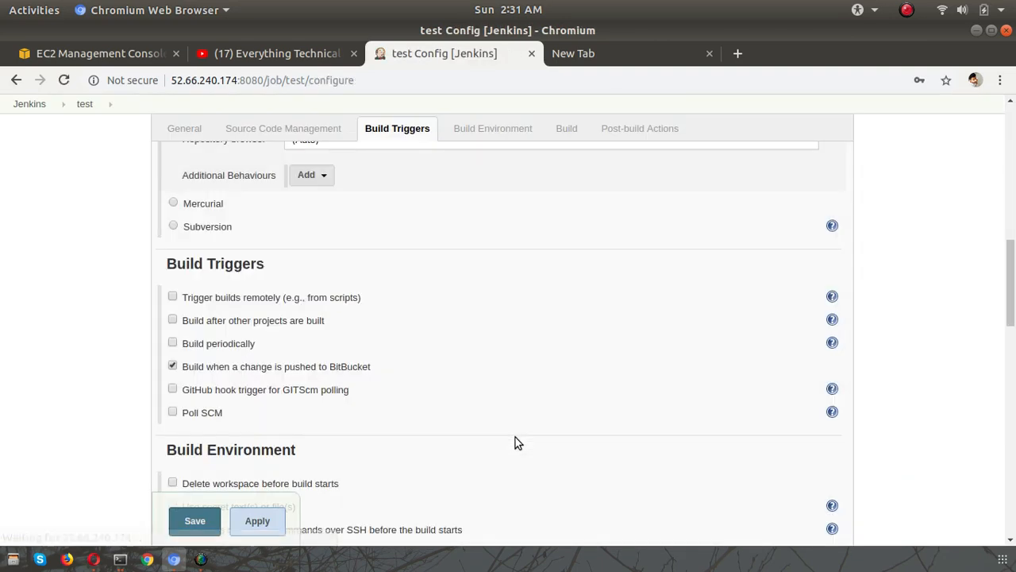
scroll(515, 442, down, 5)
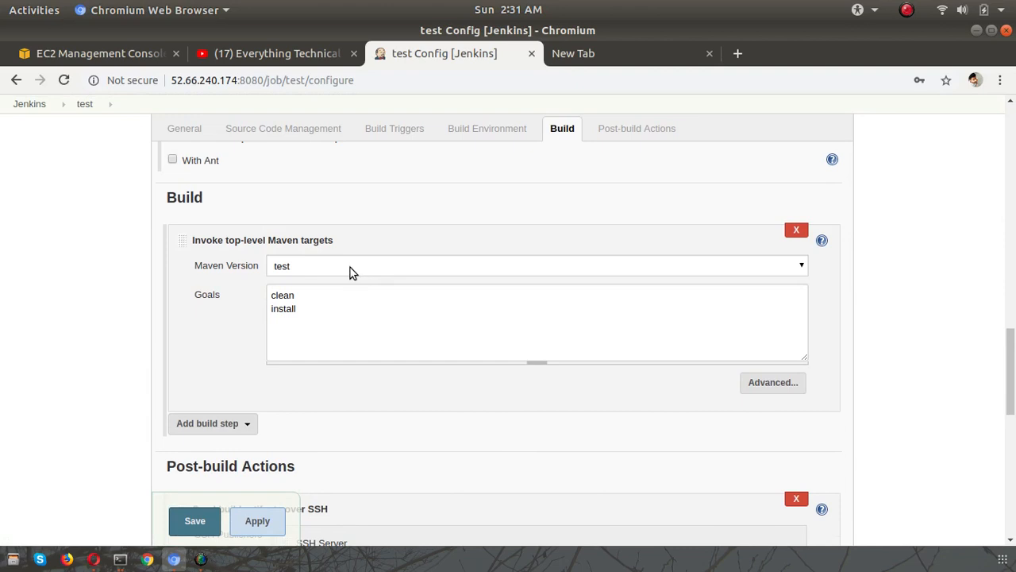
click(350, 267)
click(338, 290)
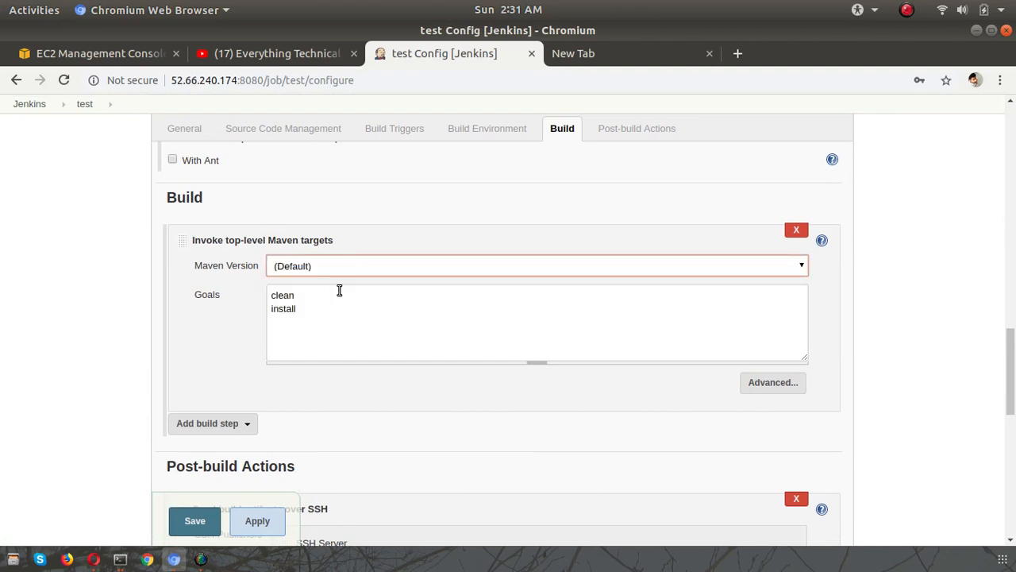
click(338, 309)
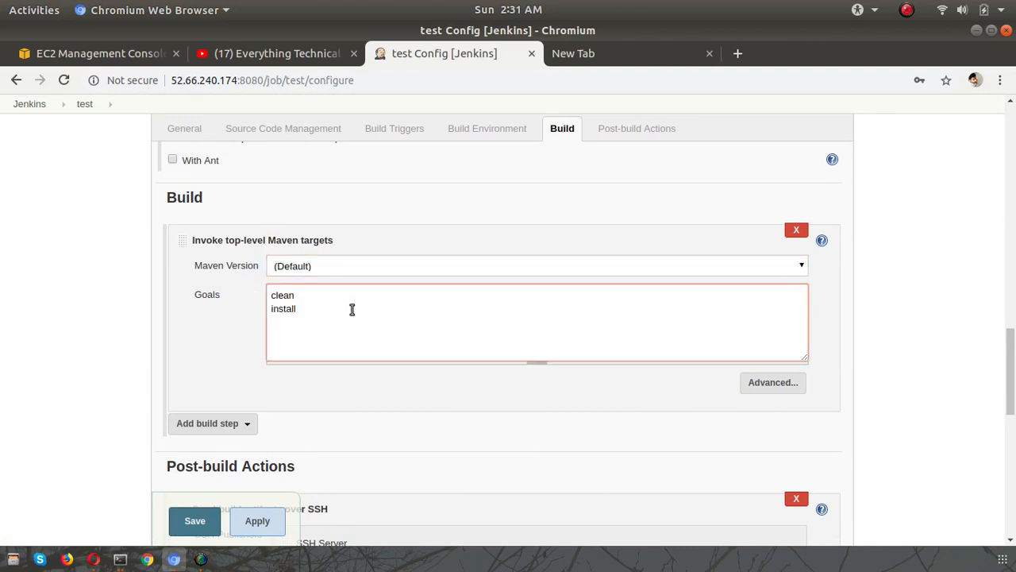
scroll(618, 440, down, 1)
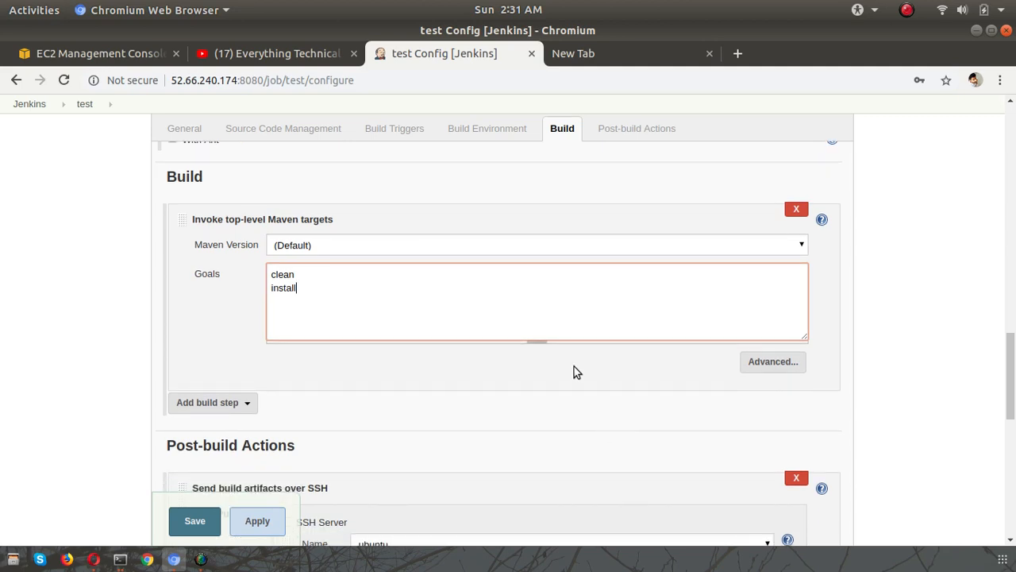
click(259, 522)
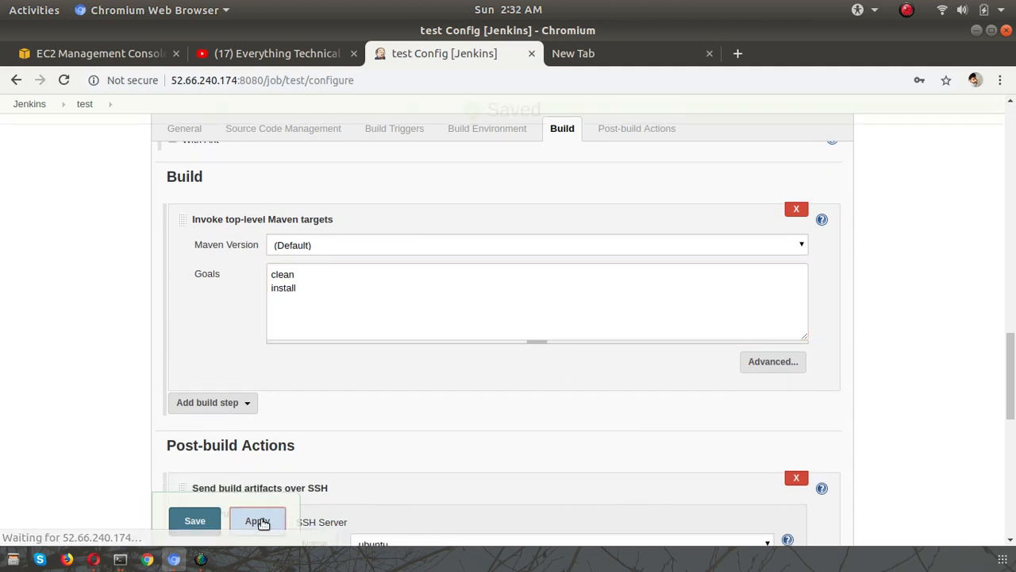
click(195, 520)
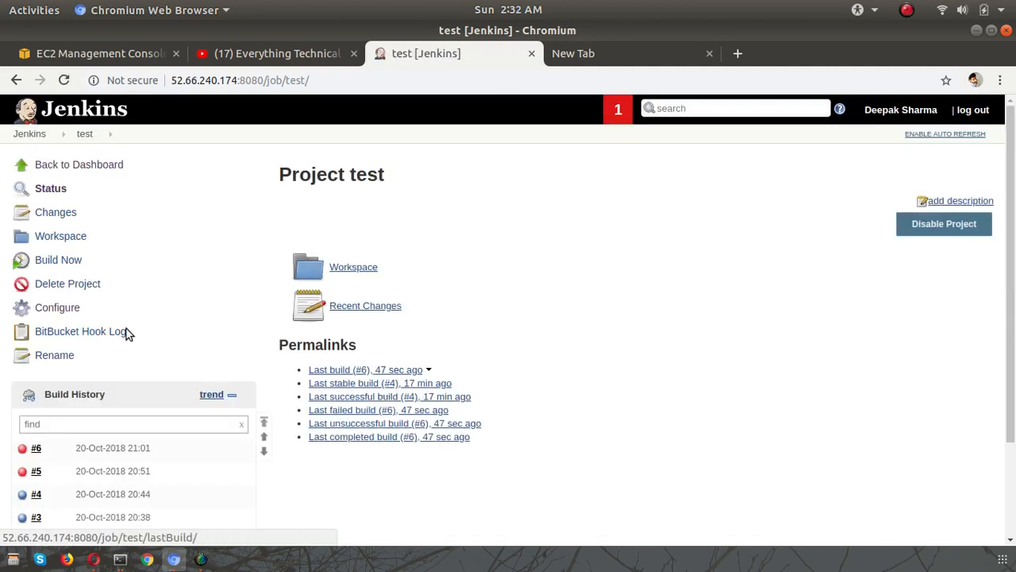
click(46, 261)
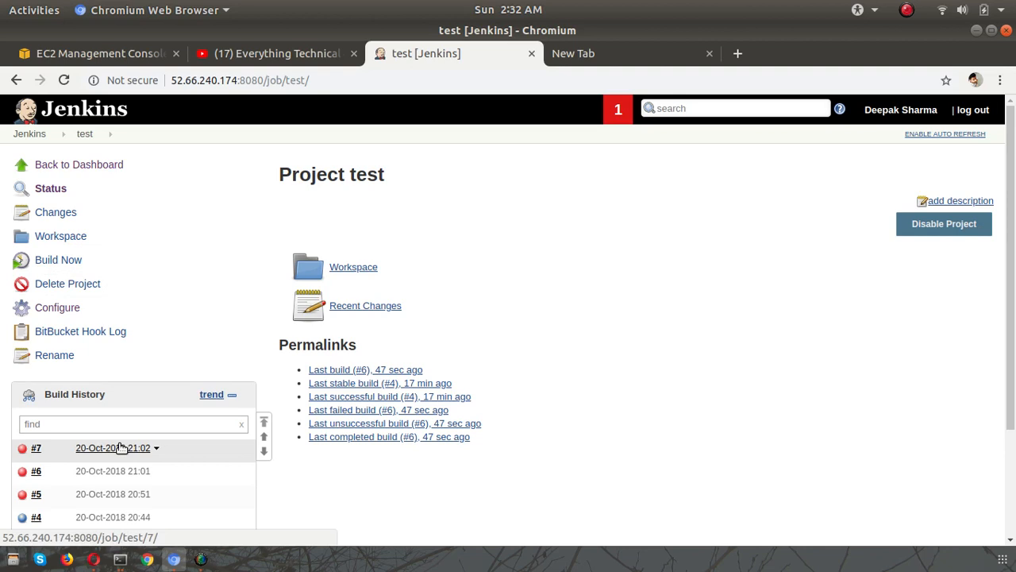
Step: Switch to the Jenkins server's root terminal, return to the home directory and log in as the ubuntu user
click(120, 559)
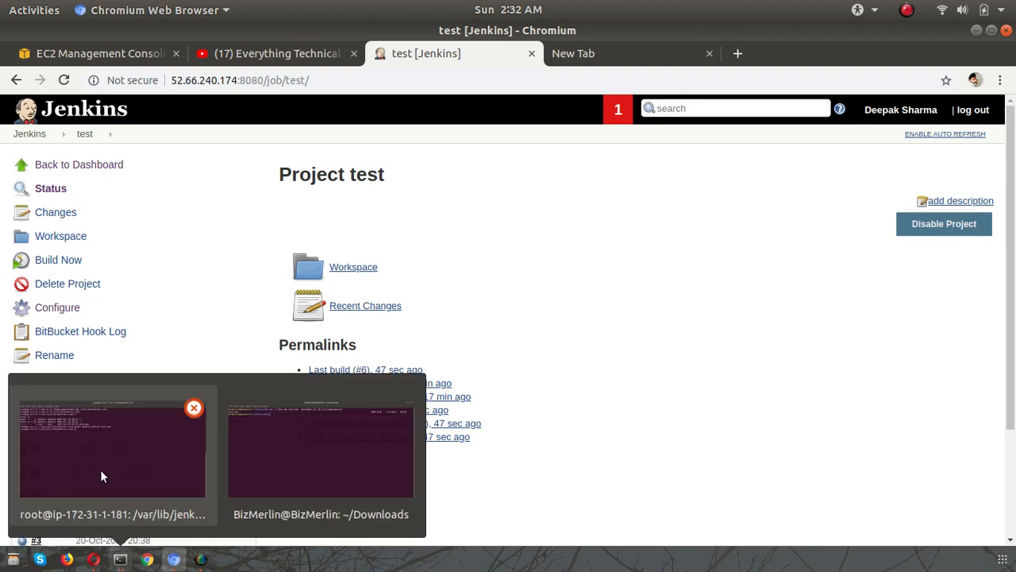
click(101, 471)
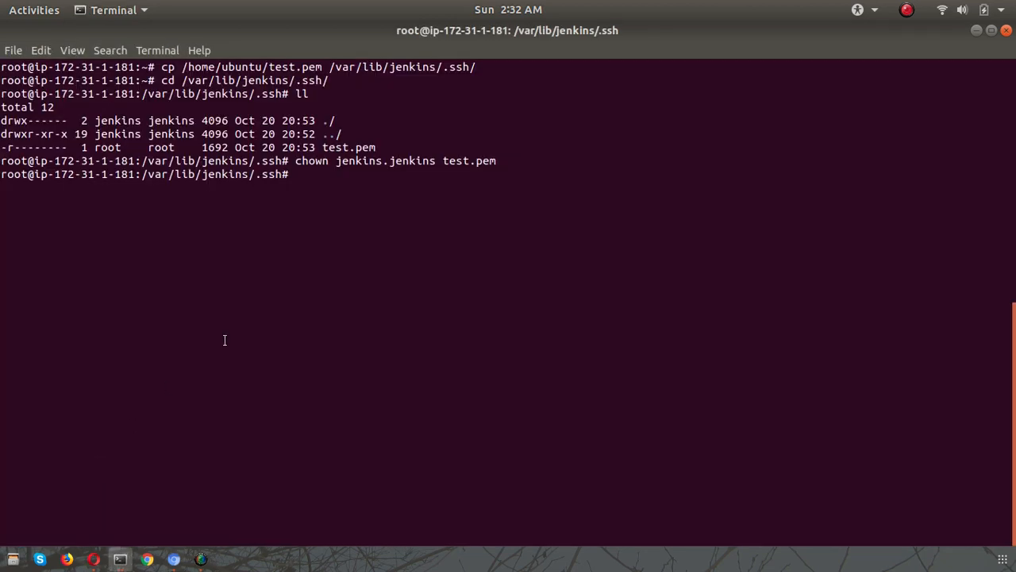
text(cd)
key(Return)
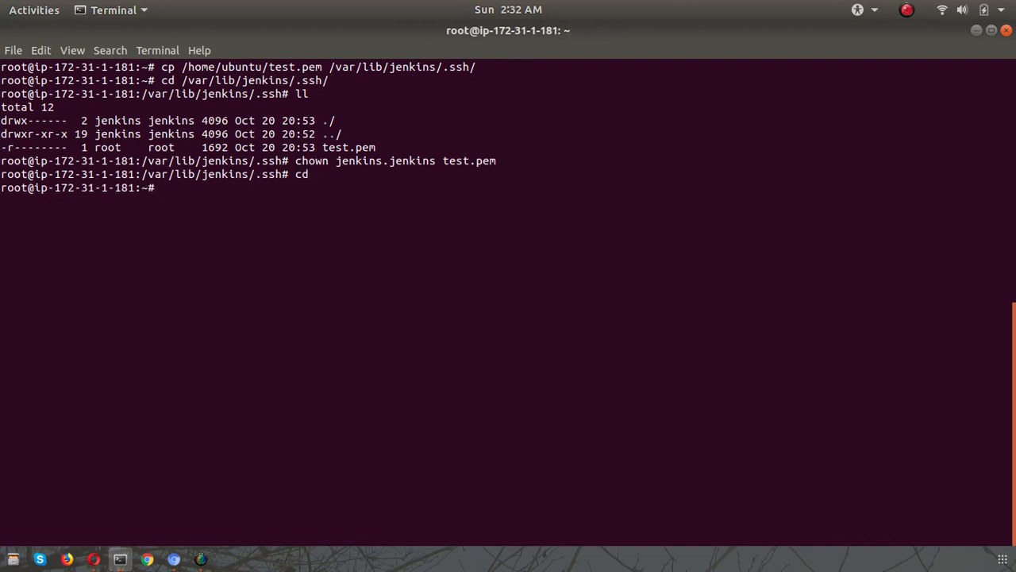
text(su - ubuntu)
key(Return)
Step: Create a directory named test1 in the ubuntu home directory and list the directory's contents
text(mk)
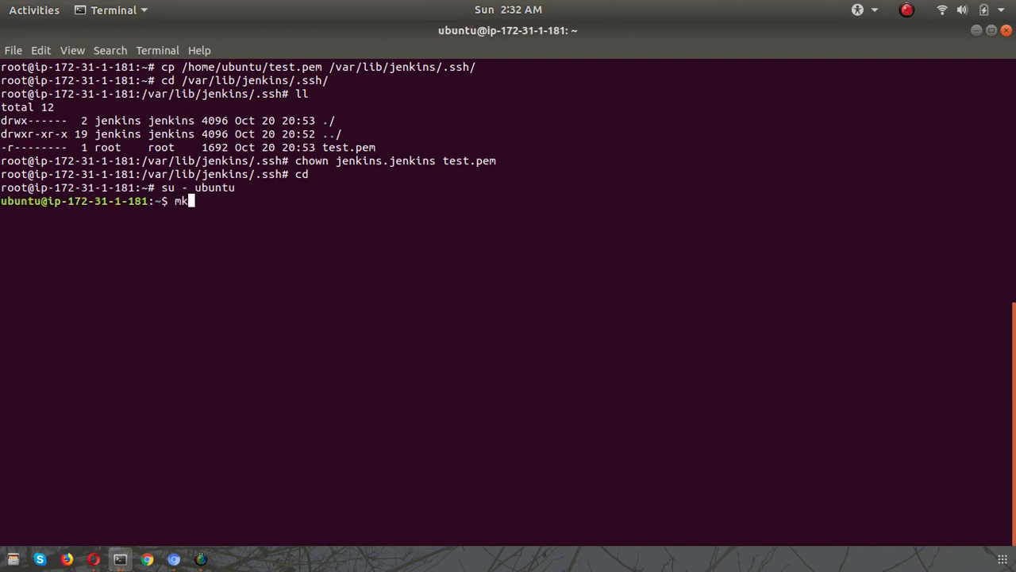
text(dir)
text(test1)
key(Return)
text(ll)
key(Return)
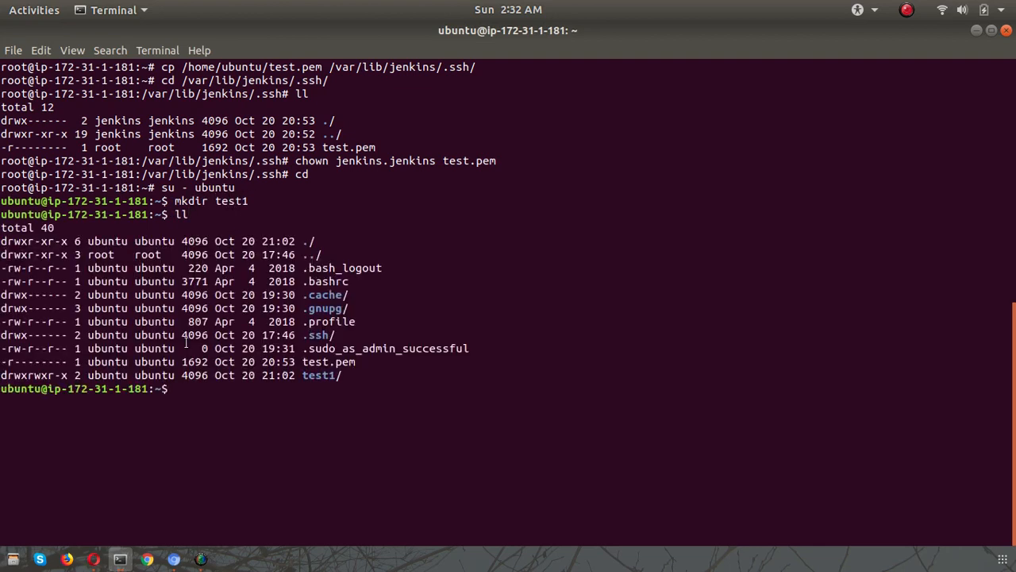
drag(308, 380, 362, 377)
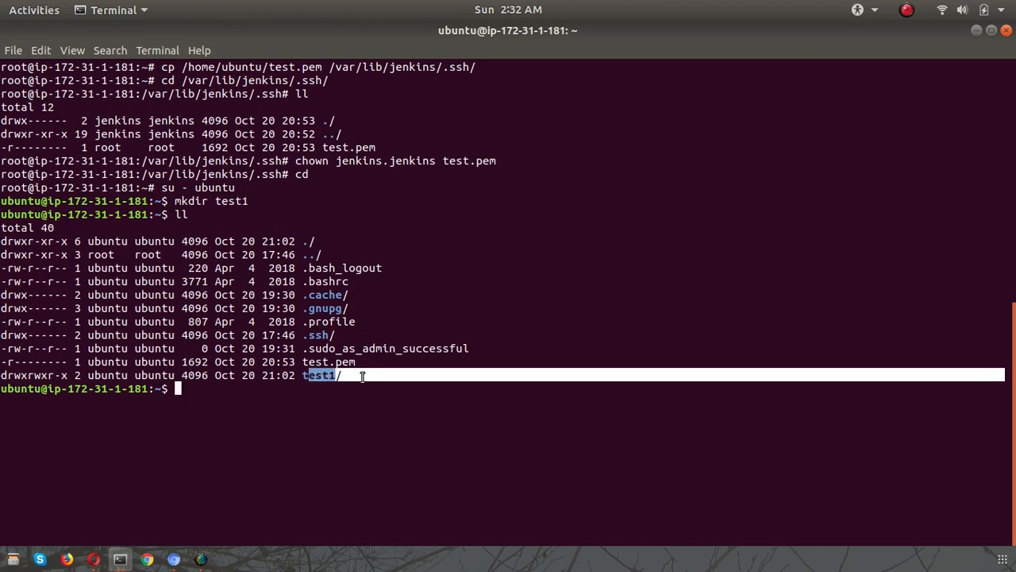
double_click(362, 377)
click(362, 377)
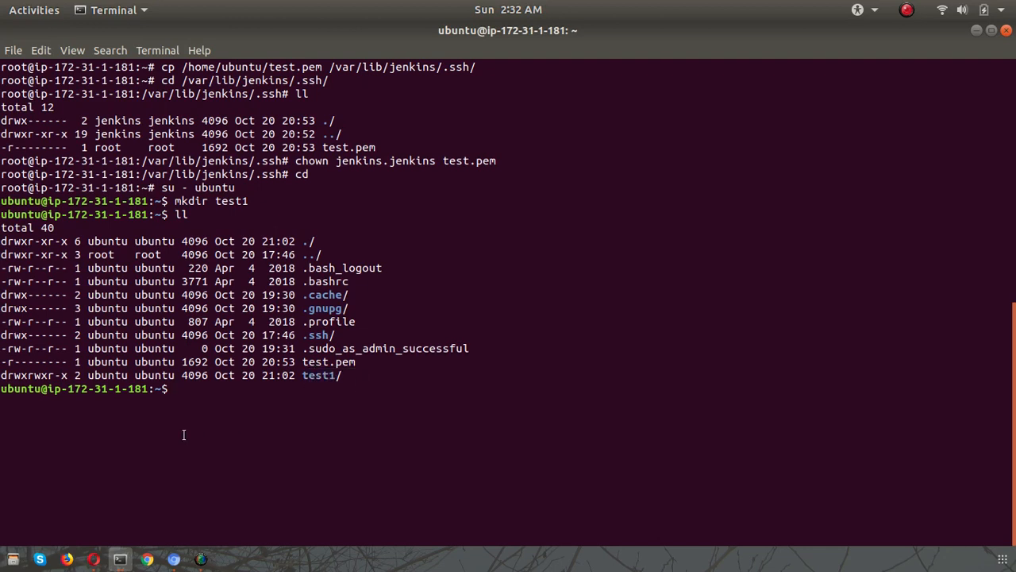
Step: Switch to Jenkins in the browser and expand the Maven installations in the Global Tool Configuration
click(174, 560)
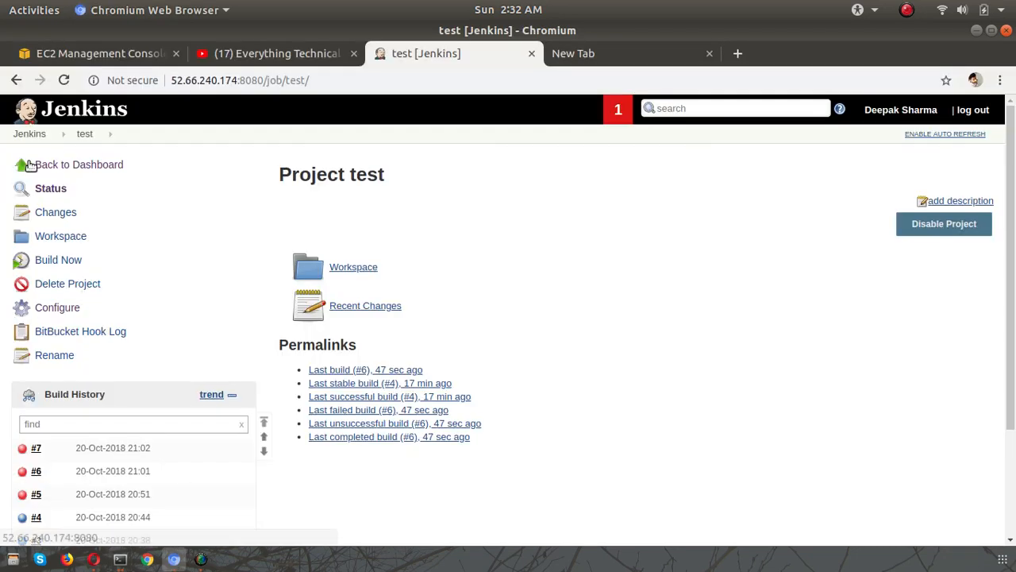
click(28, 133)
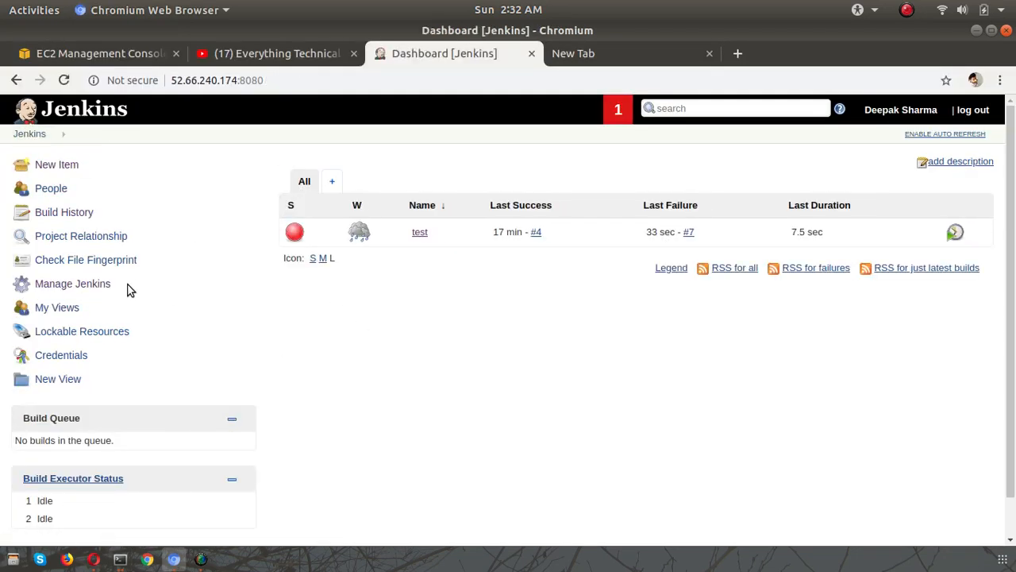
click(72, 287)
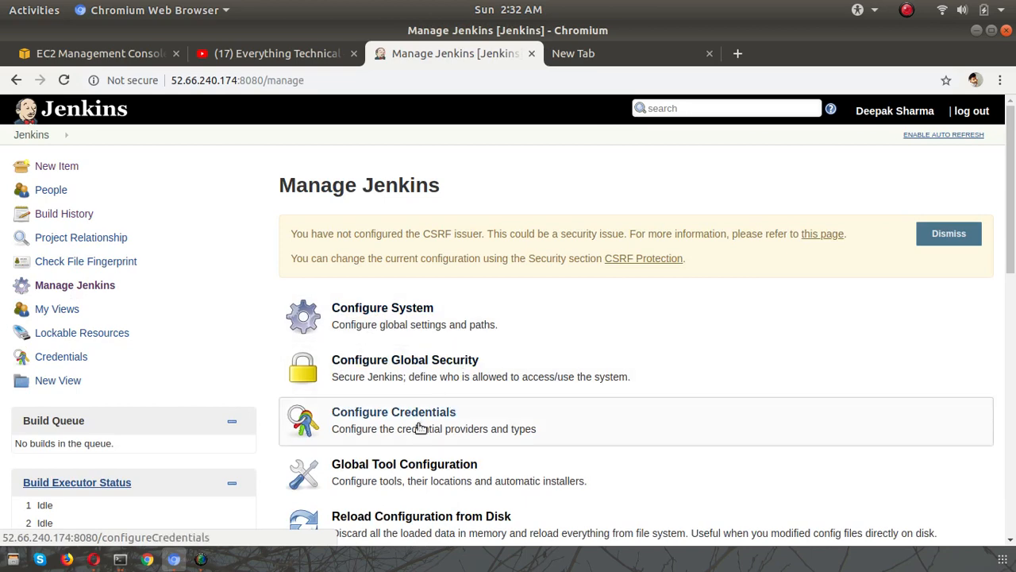
click(412, 482)
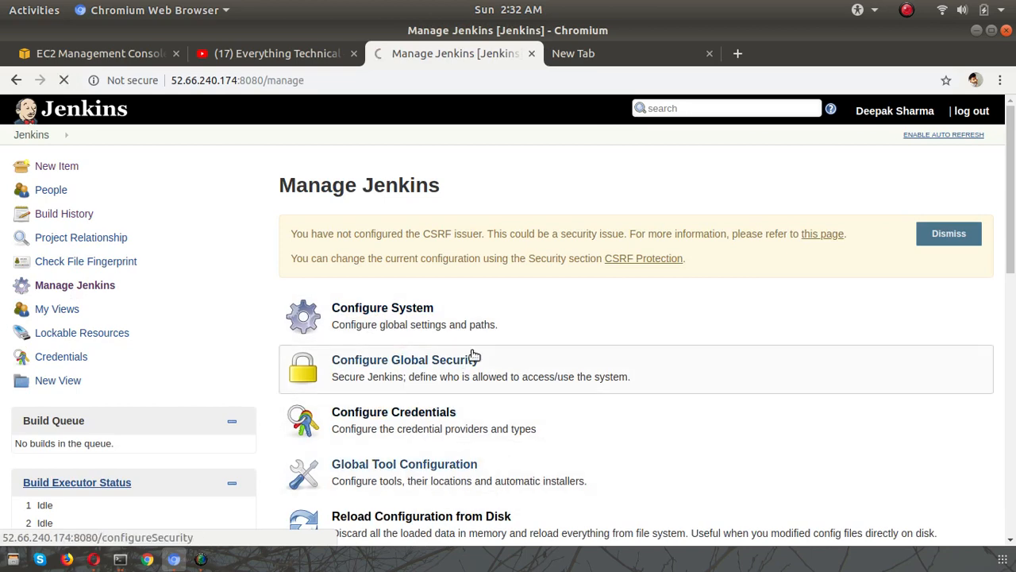
scroll(556, 386, down, 5)
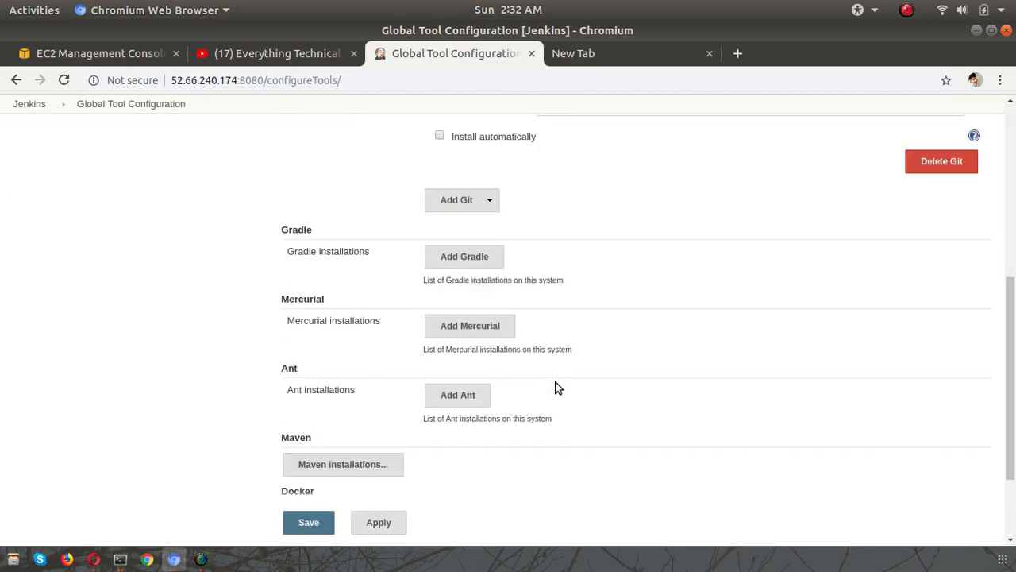
scroll(555, 386, down, 3)
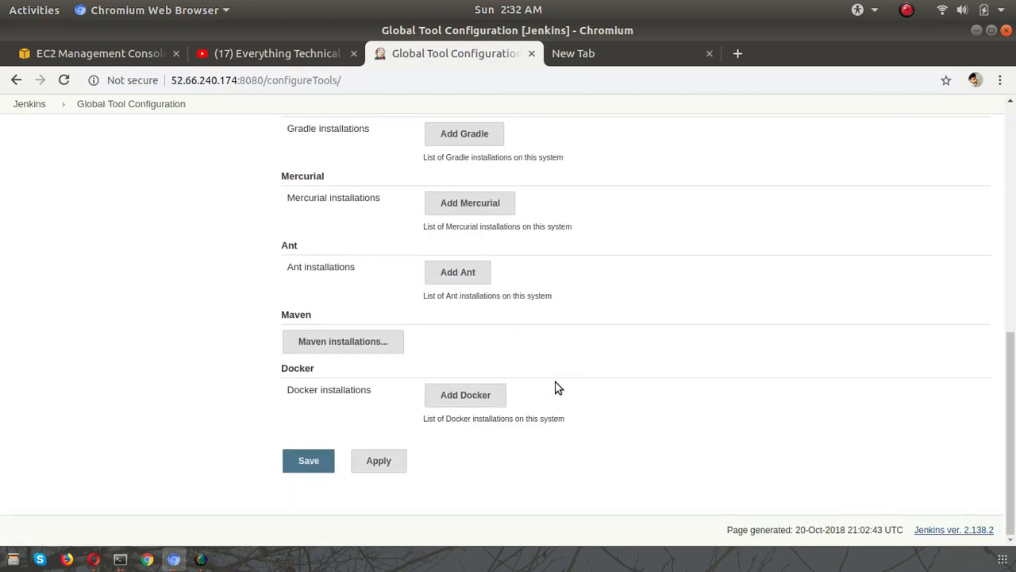
click(347, 344)
scroll(553, 422, down, 3)
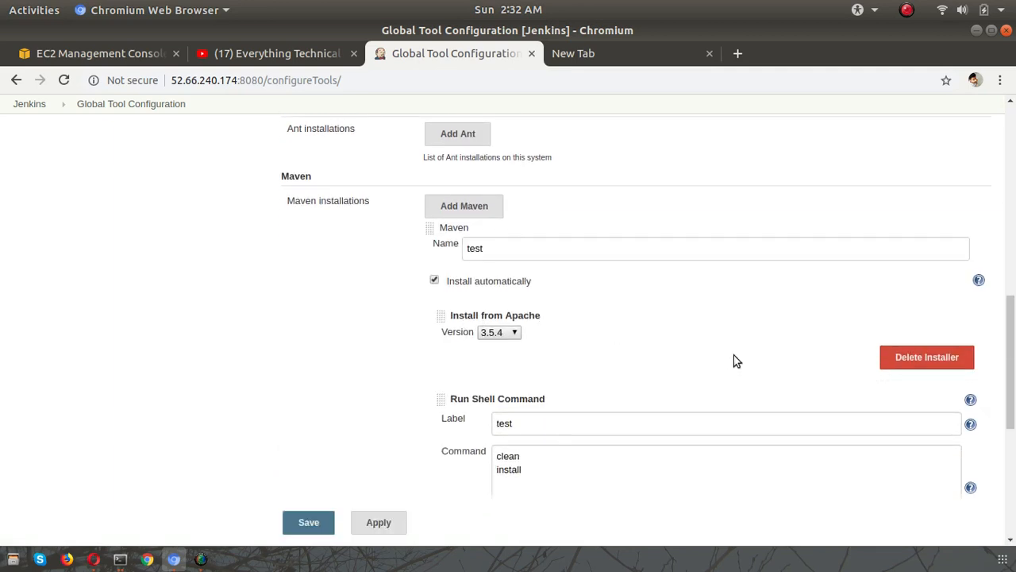
Step: Delete the Install from Apache installer from the test Maven installation and save the tool configuration
click(923, 359)
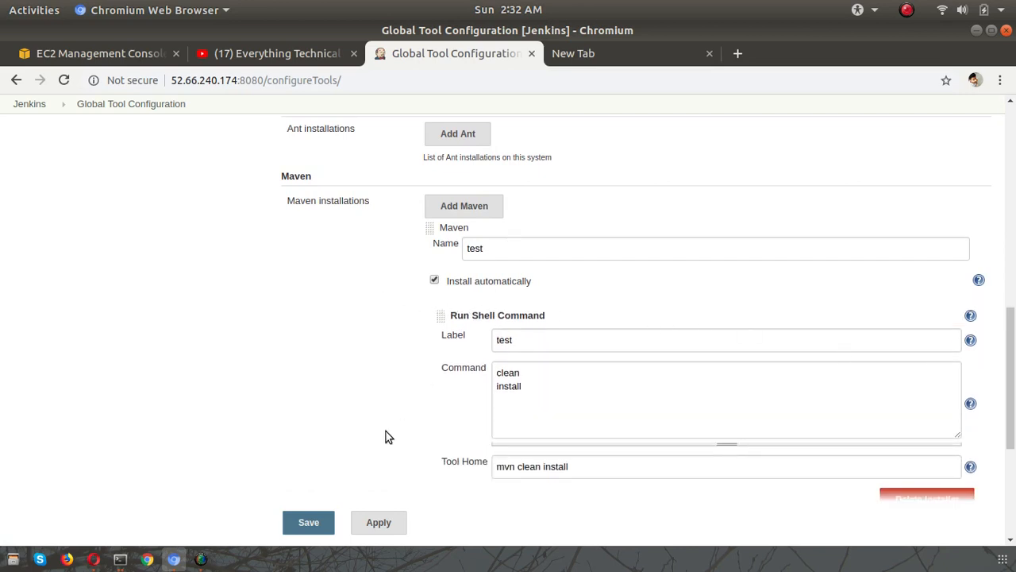
click(379, 522)
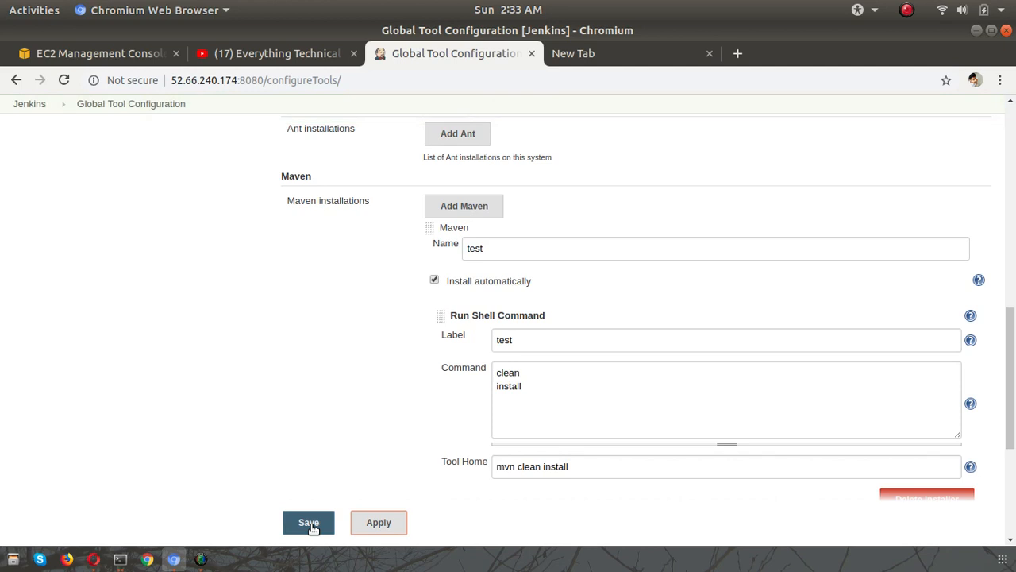
click(310, 523)
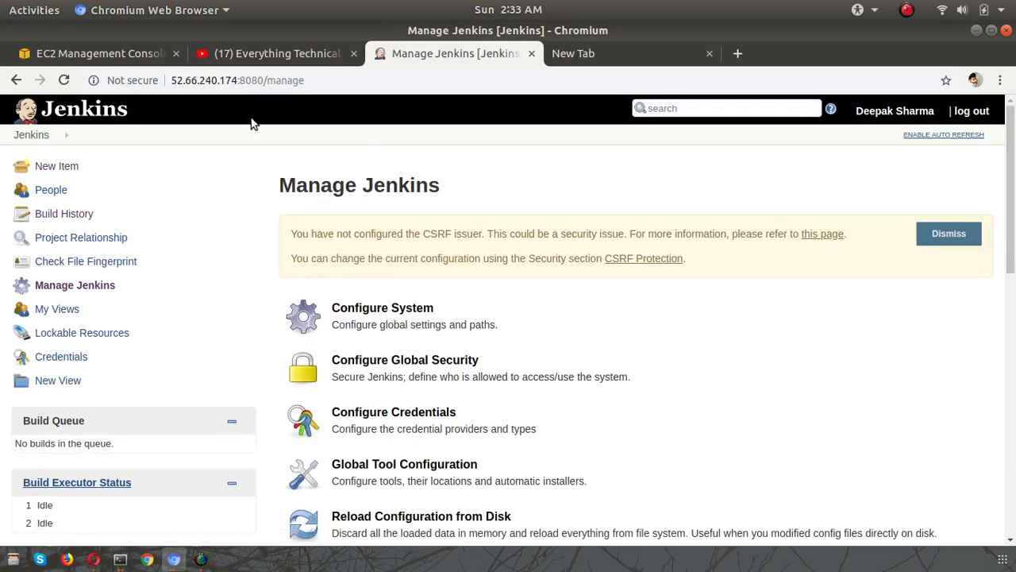
Step: Return to the dashboard, start a new build of the test job and open that build's console output
click(36, 135)
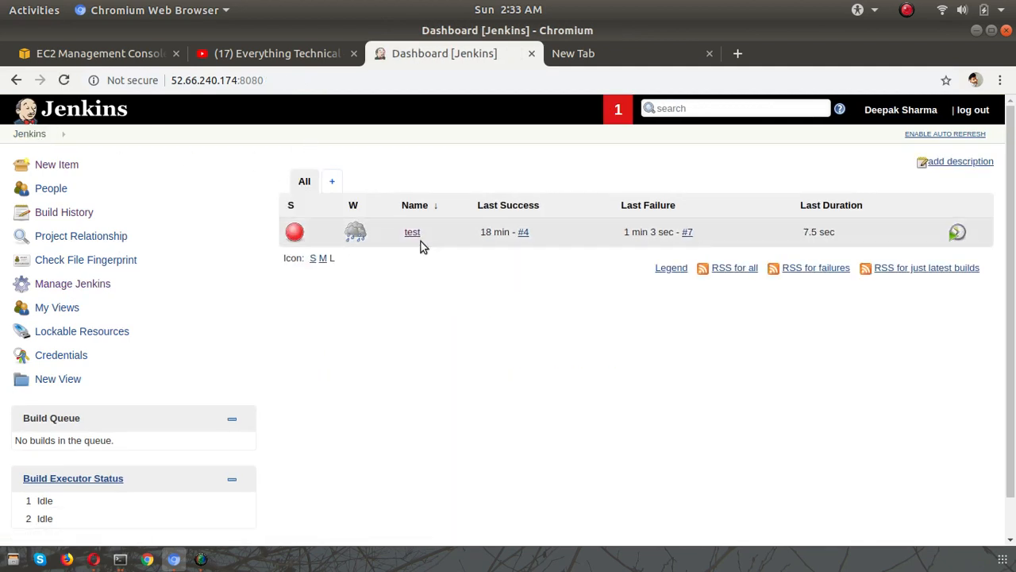
click(957, 233)
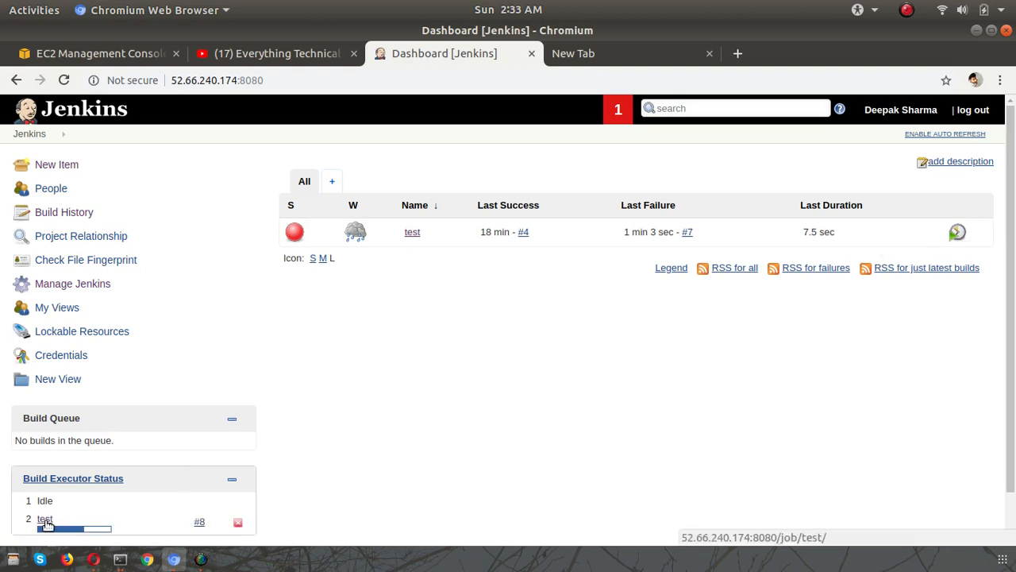
click(45, 520)
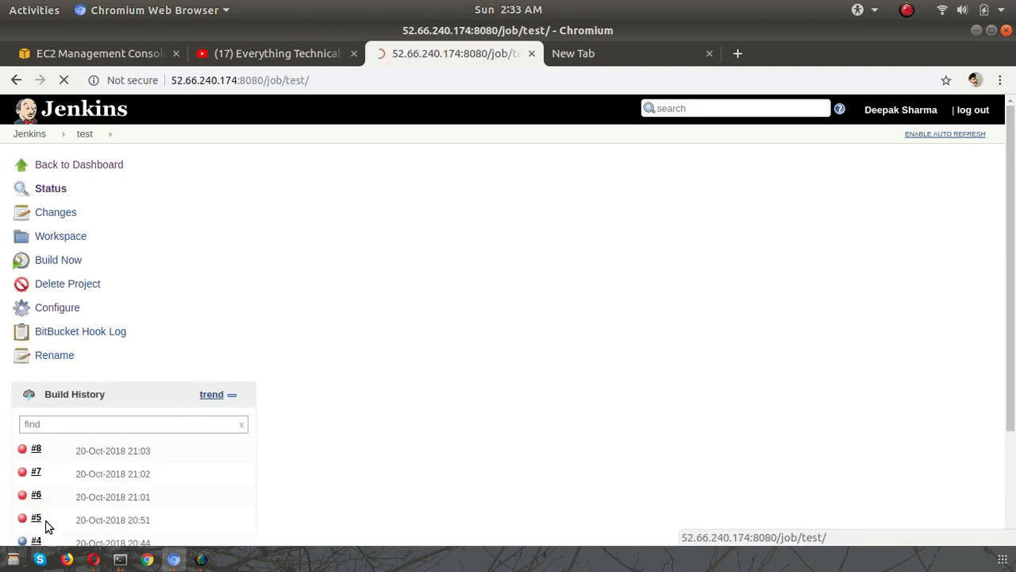
click(100, 450)
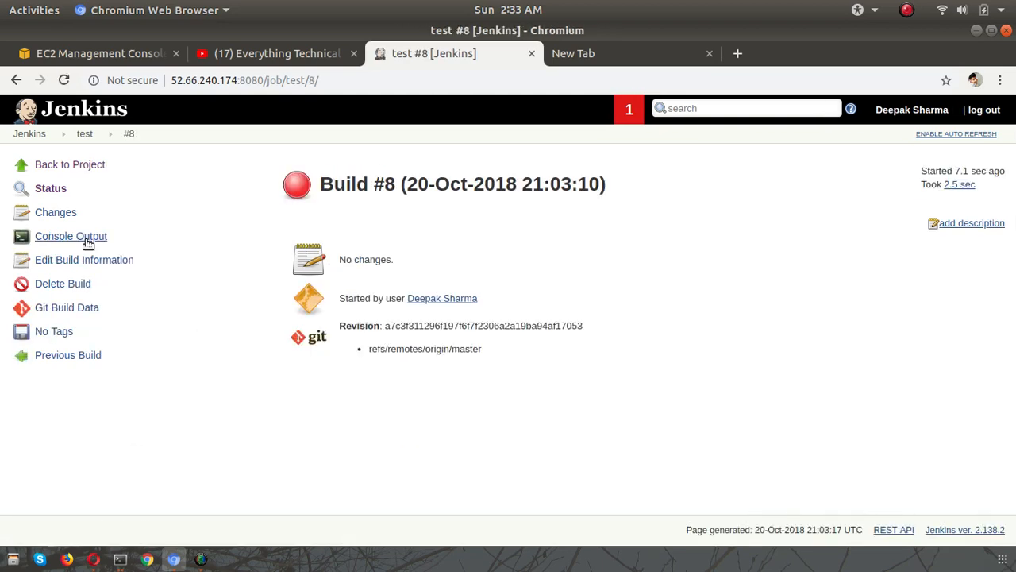
click(87, 243)
Step: Examine the build's console output, focusing on the mvn clean install command, the error lines beneath it and the stack trace
scroll(498, 395, down, 3)
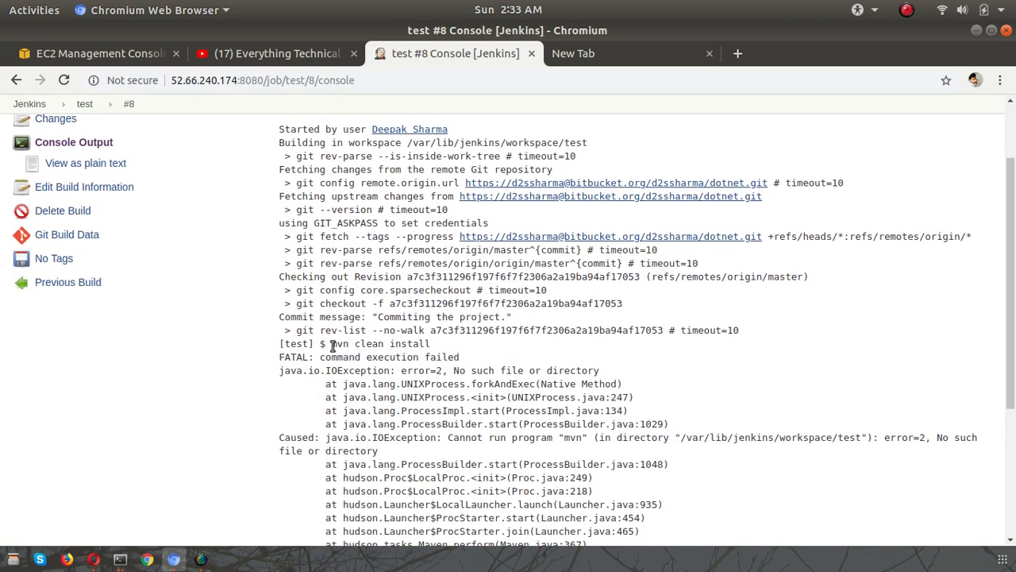
drag(332, 346, 432, 344)
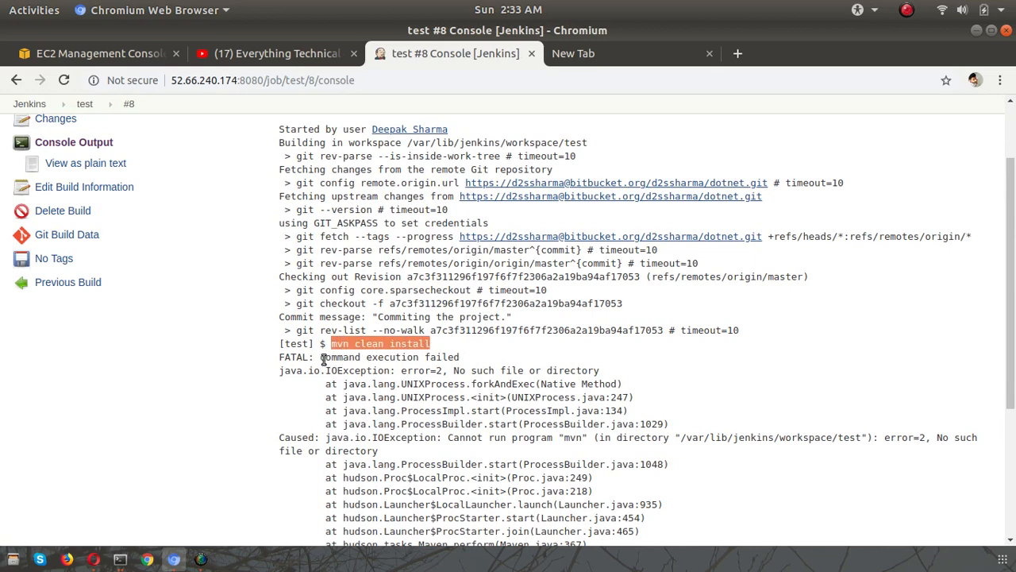
drag(323, 358, 472, 369)
scroll(487, 421, down, 5)
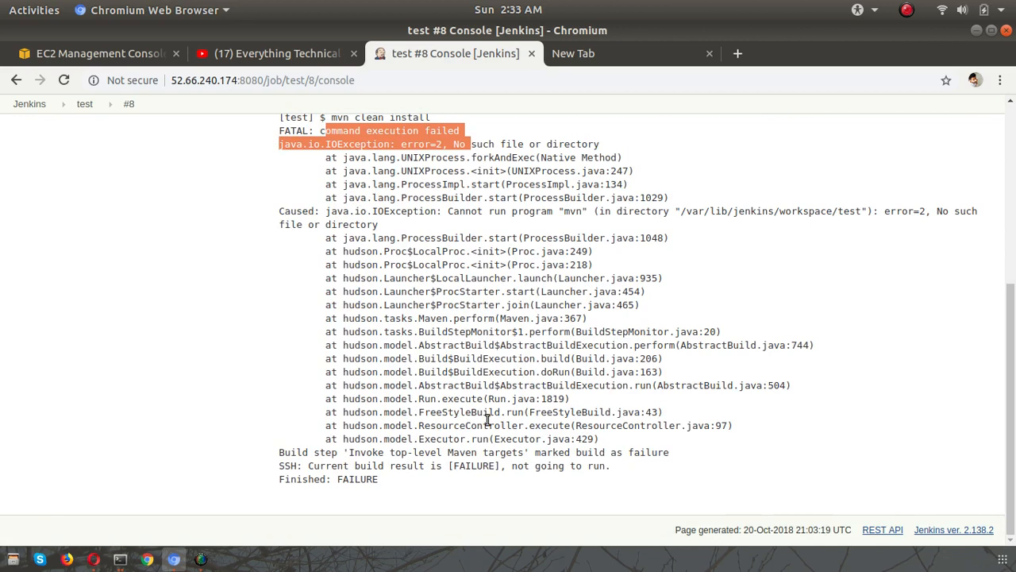
click(478, 334)
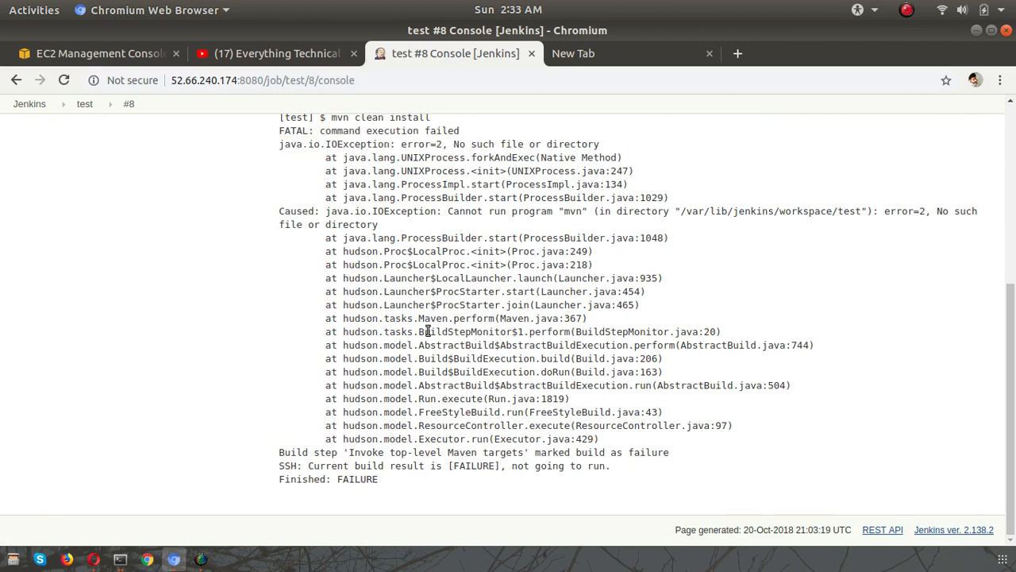
drag(428, 331, 632, 334)
click(631, 333)
scroll(588, 228, up, 7)
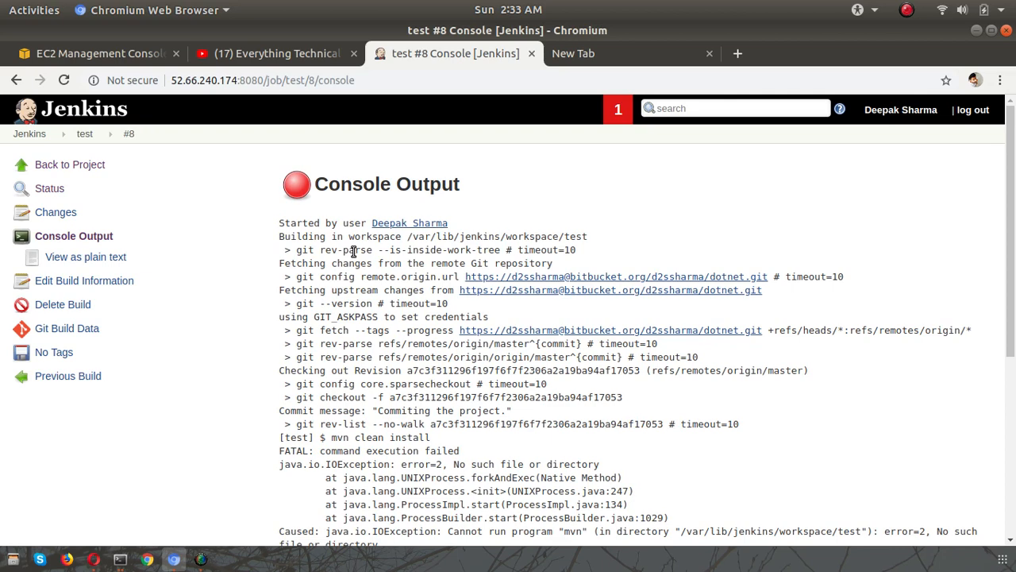
click(279, 58)
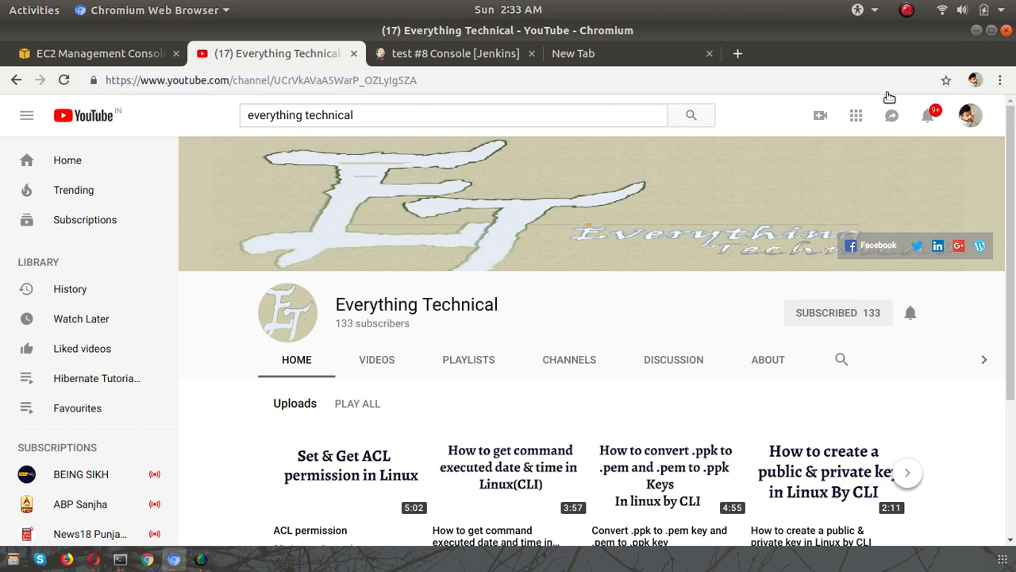
click(907, 10)
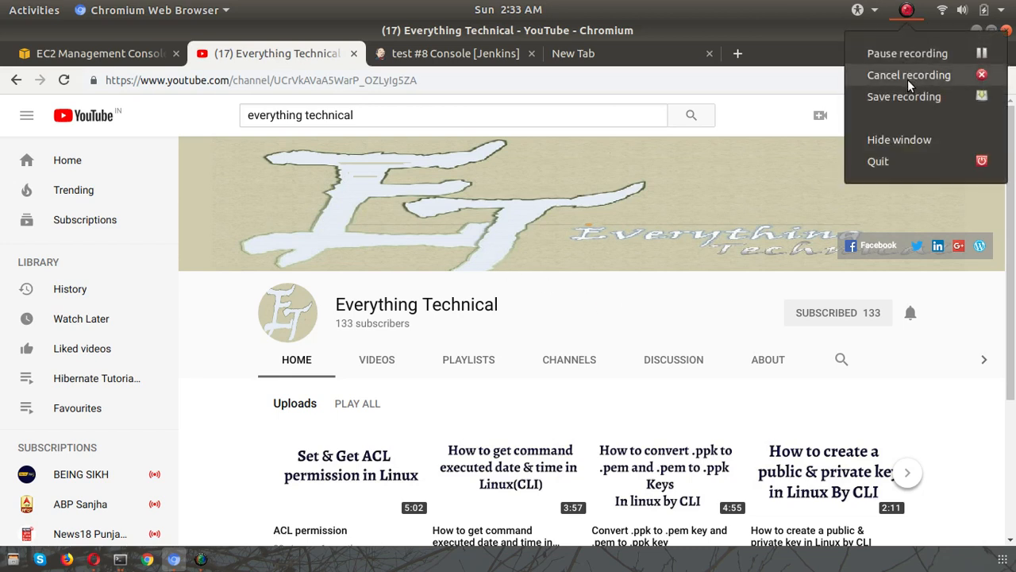